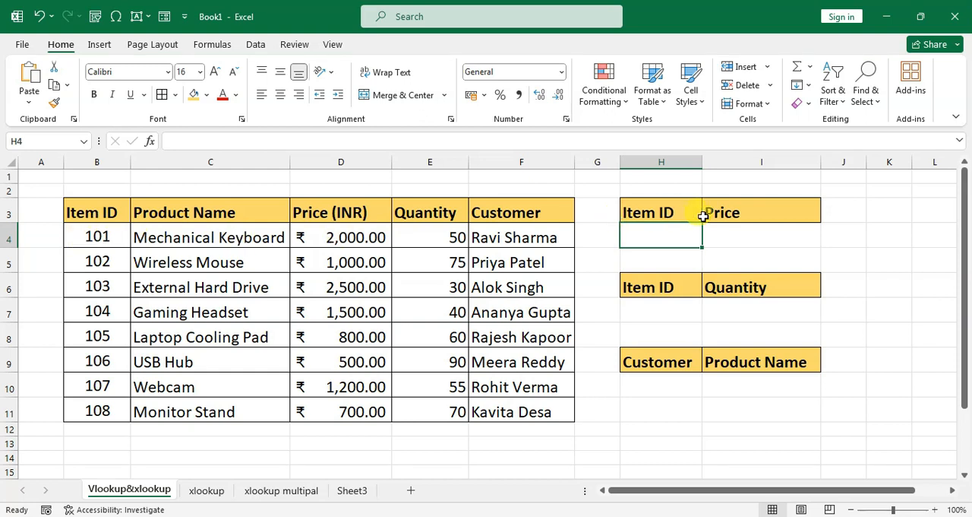
Enter =XLOOKUP(H4,B3:B11,D3:D11) in cell I4 to return the price for the item ID.
{"action": "left_click", "coordinate": [752, 238]}
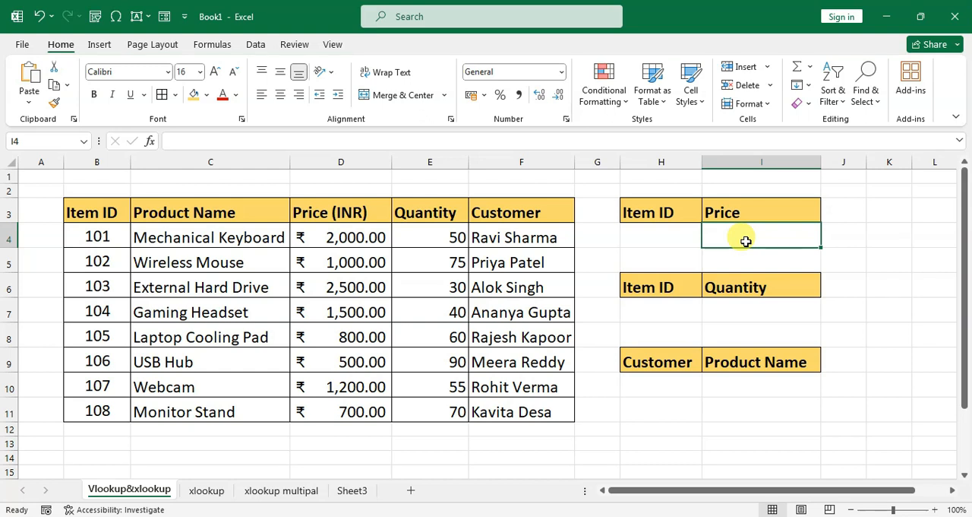
{"action": "type", "text": "="}
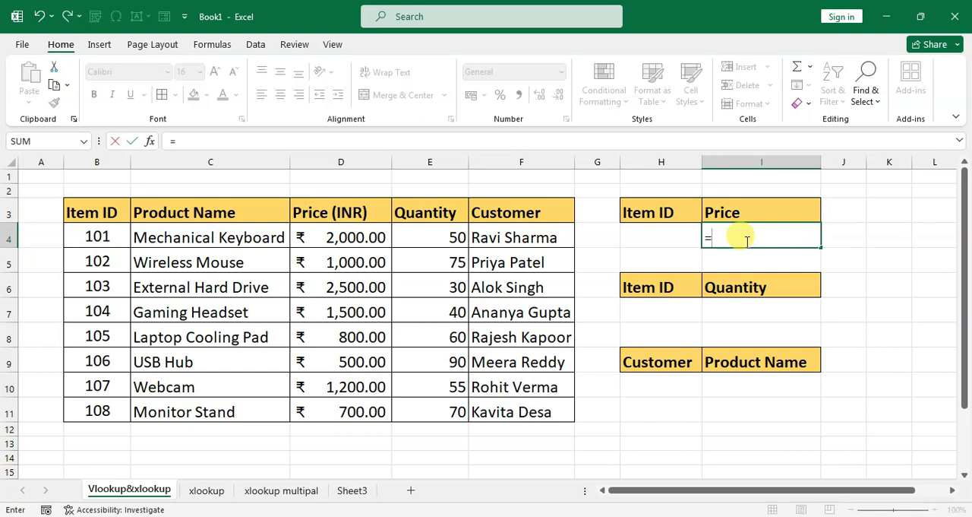
{"action": "type", "text": "xloo"}
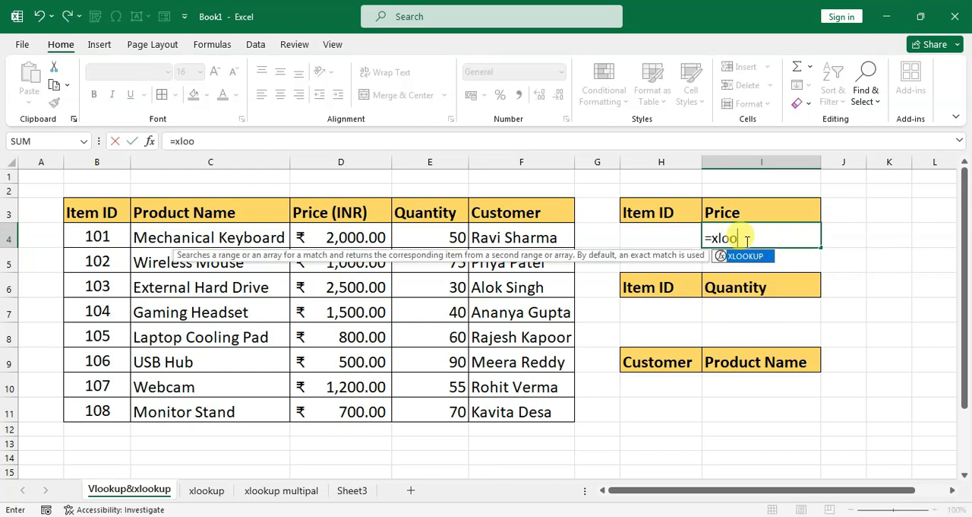
{"action": "type", "text": "kup("}
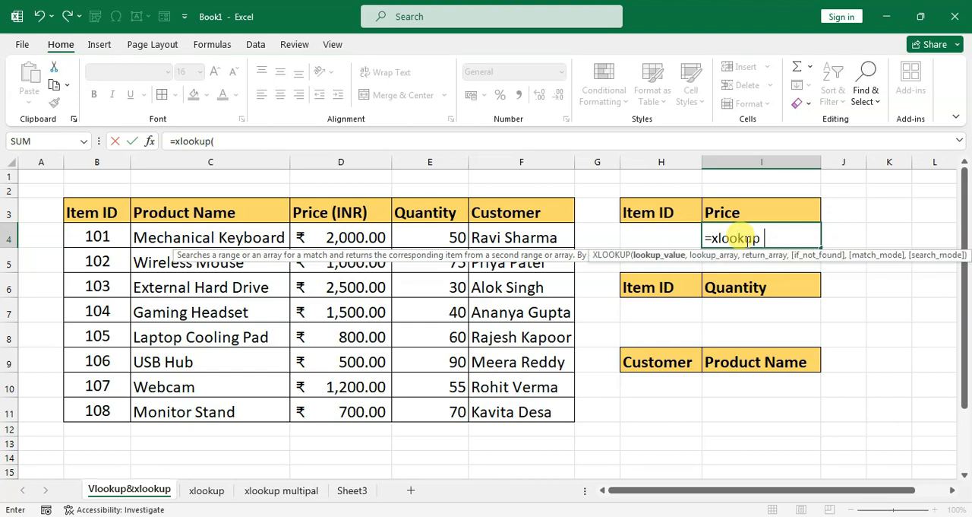
{"action": "left_click", "coordinate": [665, 234]}
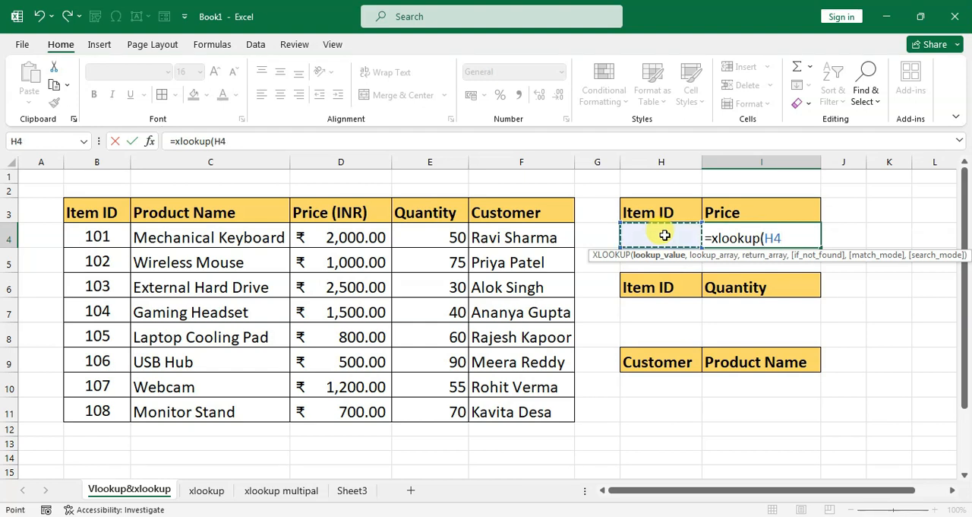
{"action": "type", "text": ","}
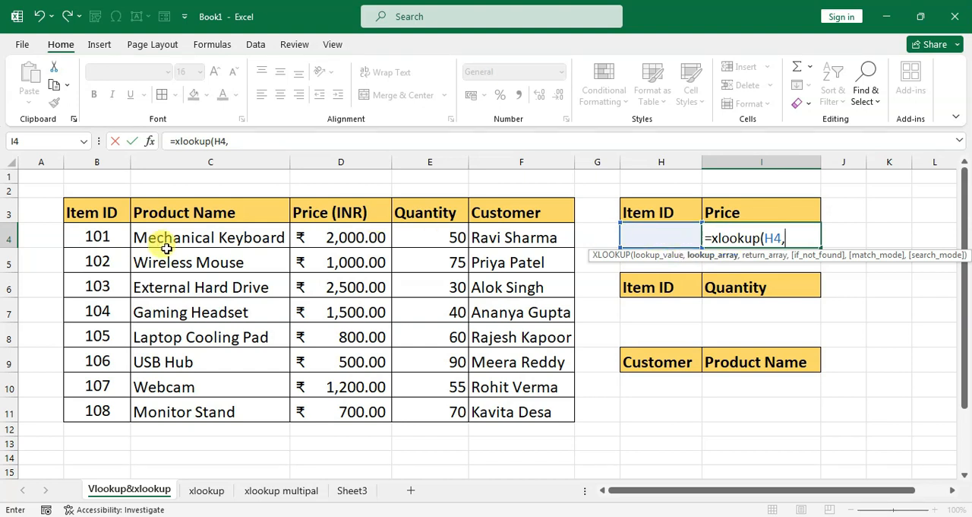
{"action": "left_click", "coordinate": [92, 210]}
{"action": "left_click_drag", "start_coordinate": [93, 225], "coordinate": [92, 411]}
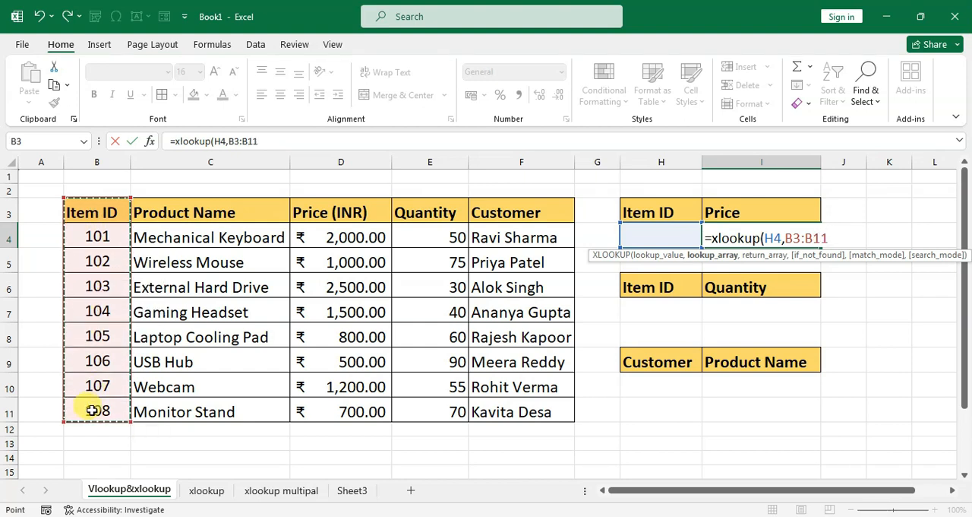
{"action": "type", "text": ","}
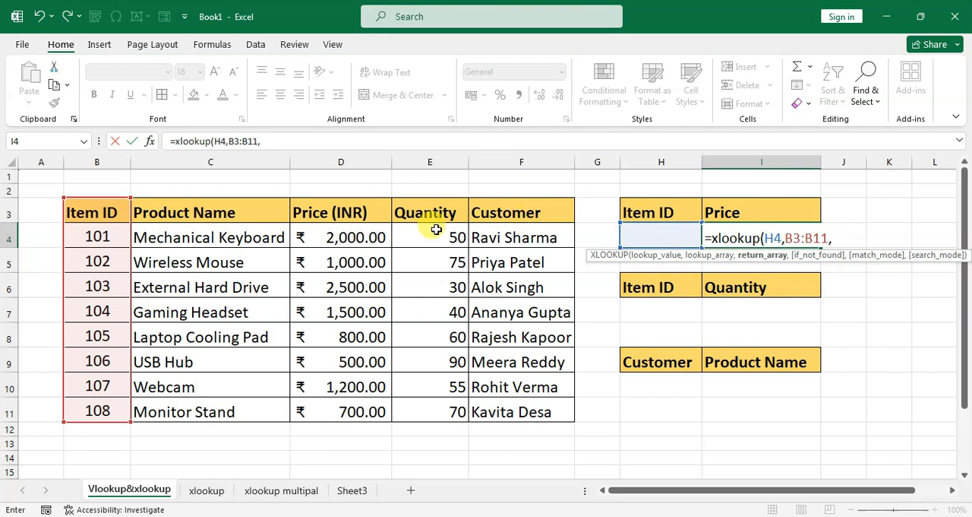
{"action": "left_click_drag", "start_coordinate": [343, 212], "coordinate": [337, 412]}
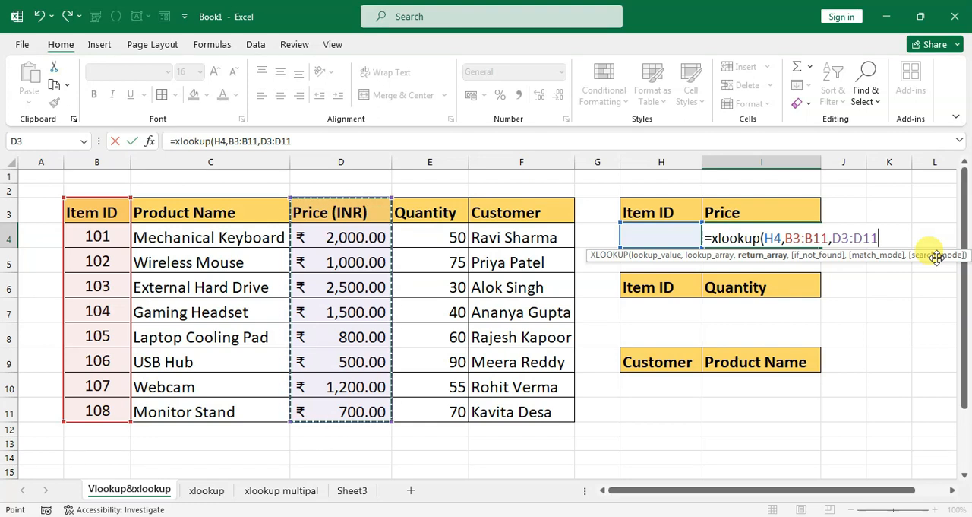
{"action": "type", "text": ")"}
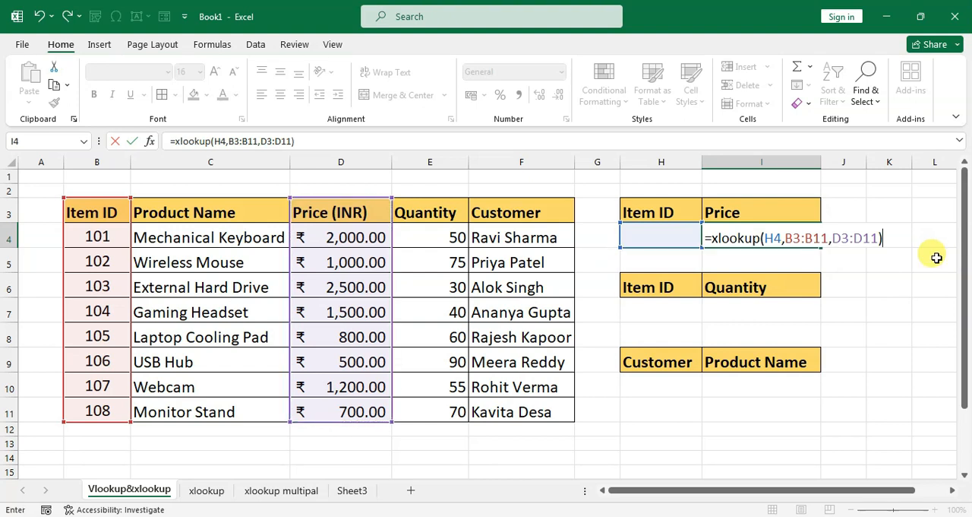
{"action": "key", "text": "Return"}
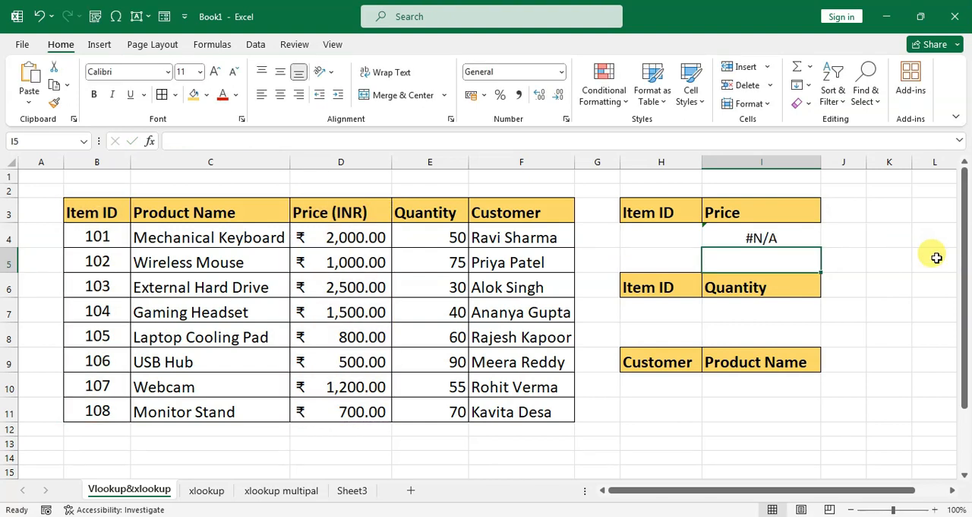
Enter item ID 103 in cell H4 as the lookup value for the price formula.
{"action": "left_click", "coordinate": [743, 239]}
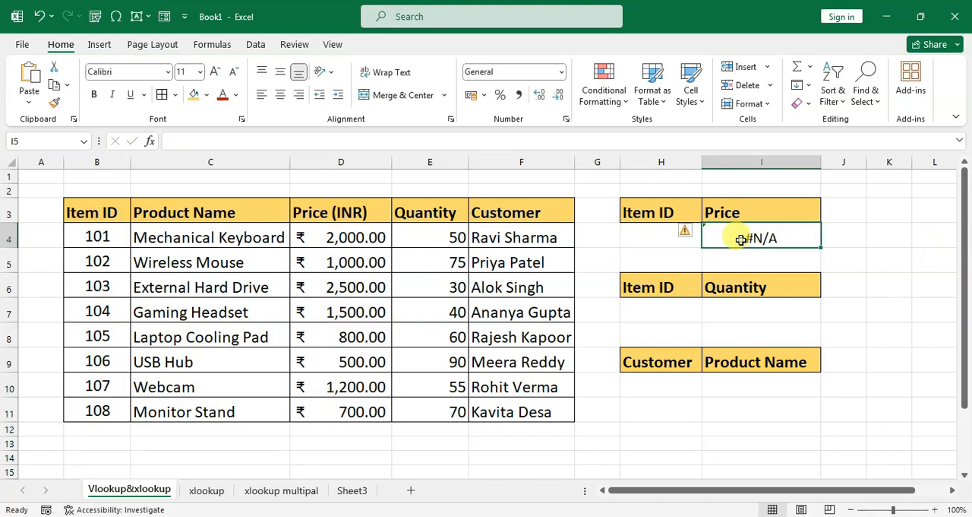
{"action": "left_click", "coordinate": [655, 238]}
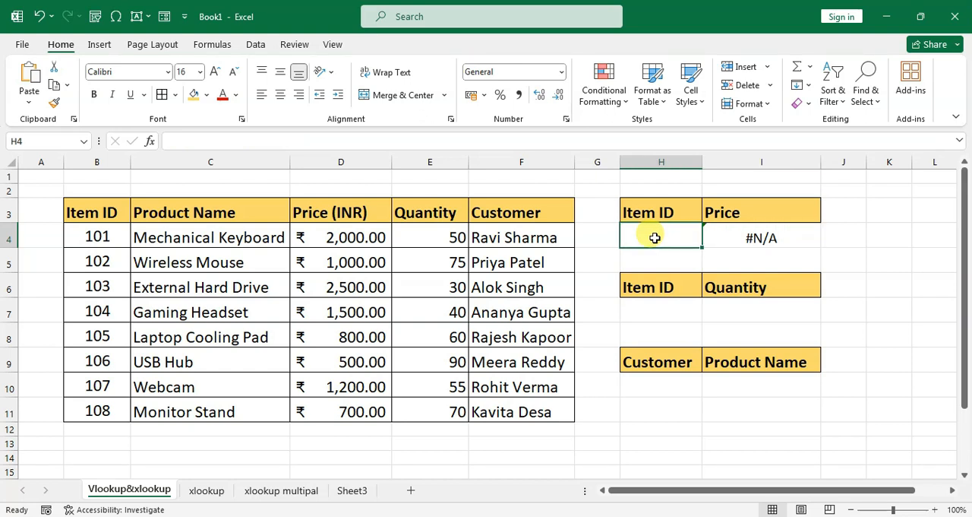
{"action": "type", "text": "103"}
{"action": "key", "text": "Return"}
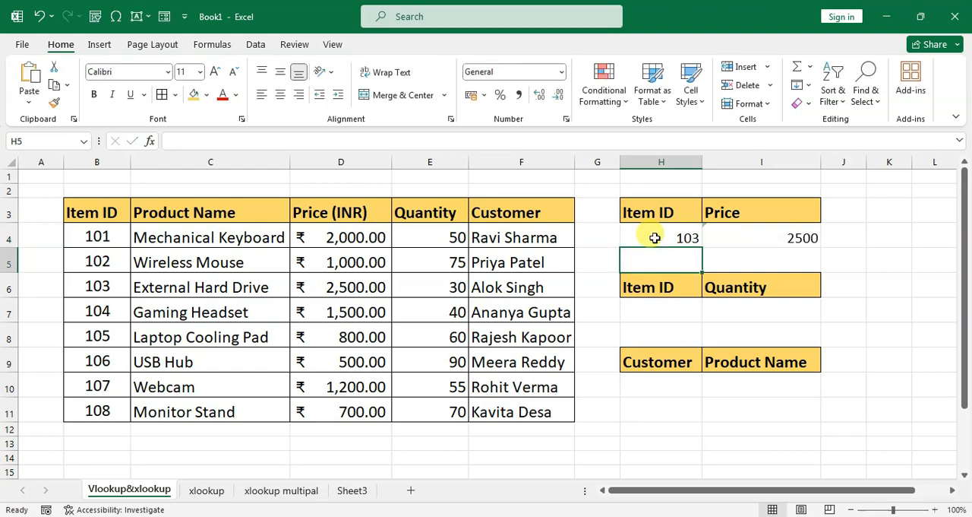
{"action": "left_click", "coordinate": [771, 237]}
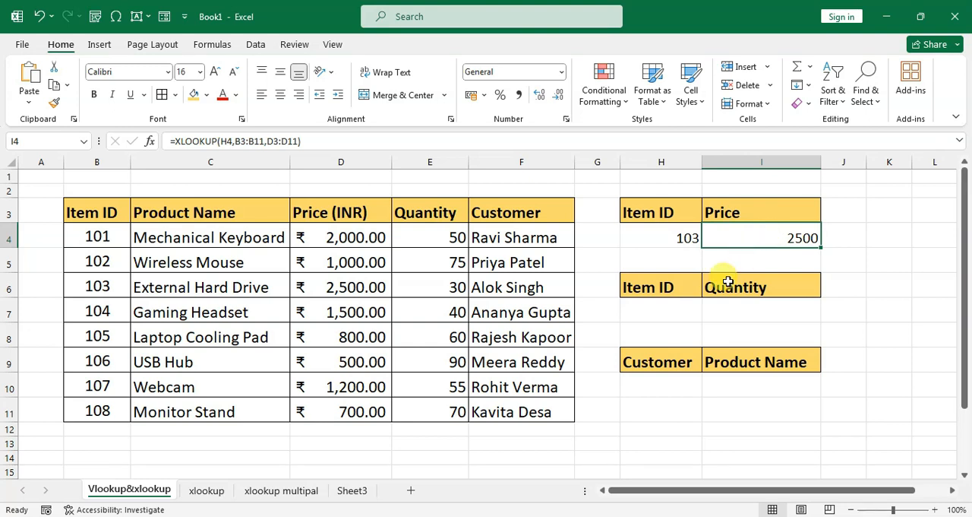
{"action": "left_click", "coordinate": [665, 314]}
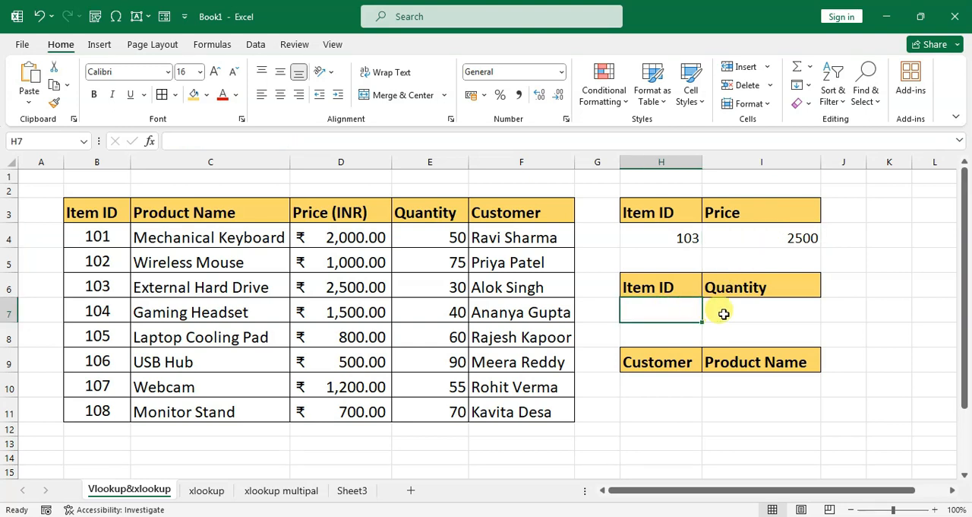
{"action": "left_click", "coordinate": [738, 308]}
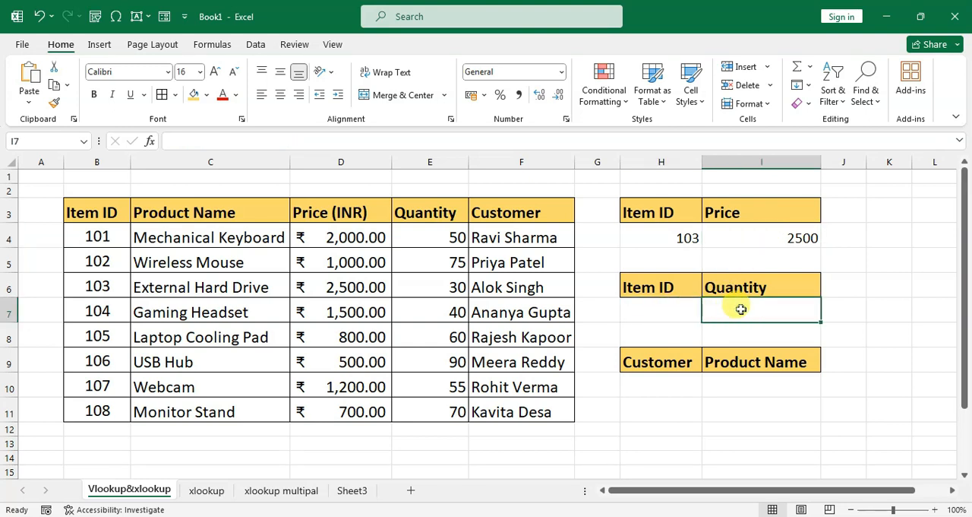
{"action": "left_click", "coordinate": [679, 309]}
{"action": "type", "text": "="}
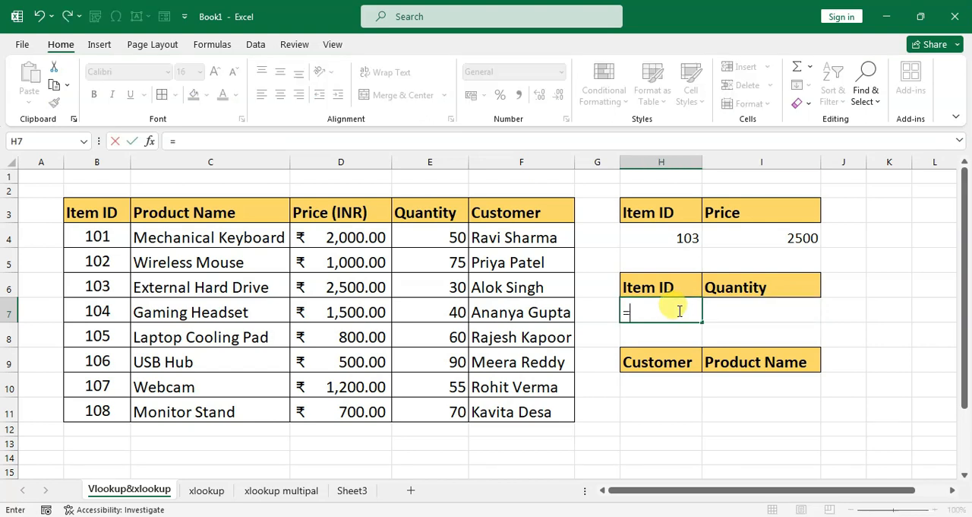
{"action": "type", "text": "xl"}
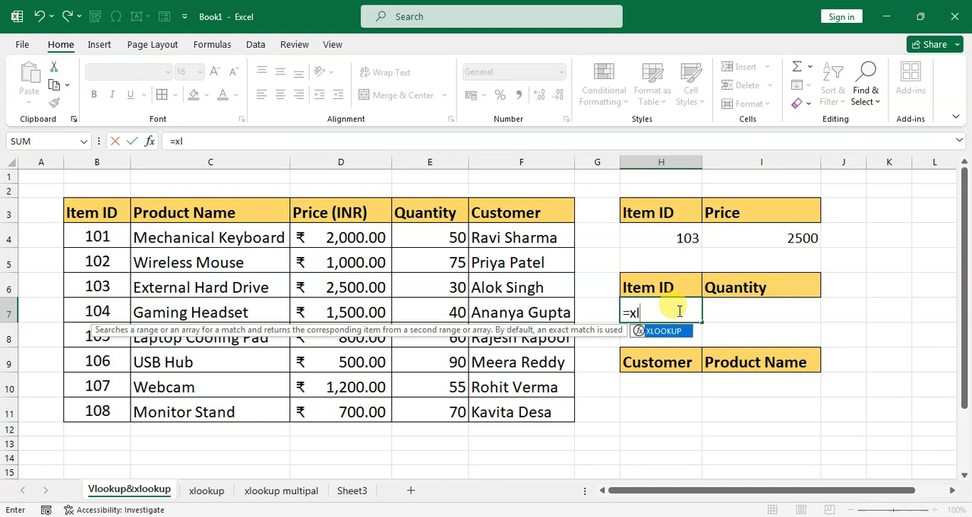
{"action": "type", "text": "ookup"}
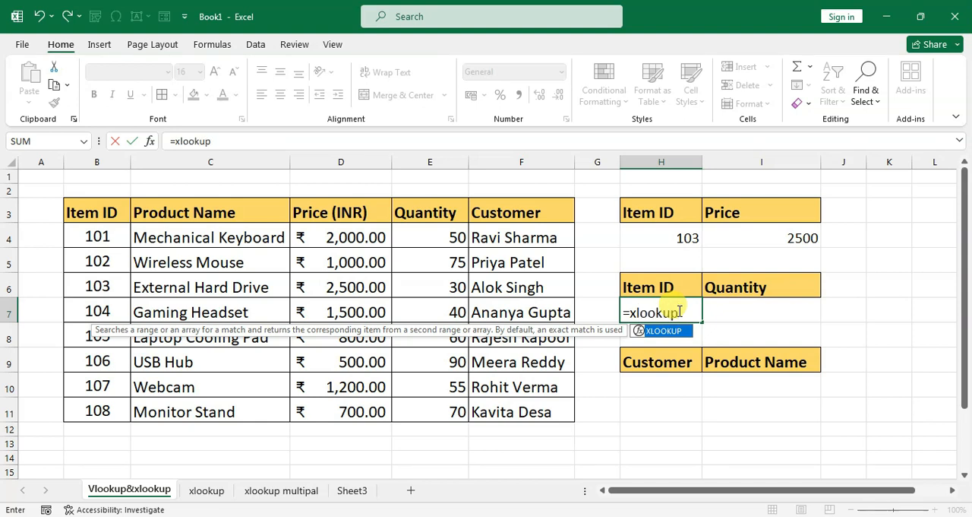
{"action": "type", "text": "("}
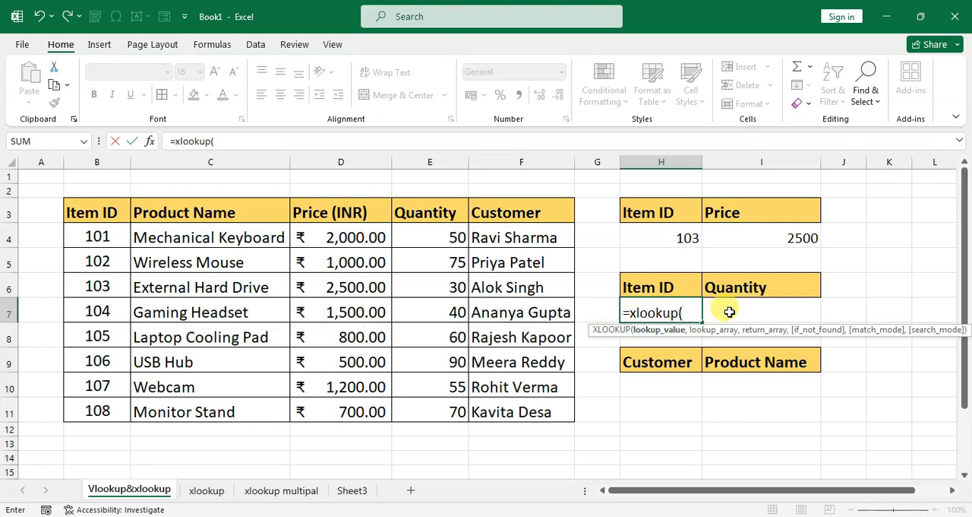
{"action": "key", "text": "BackSpace"}
{"action": "key", "text": "BackSpace"}
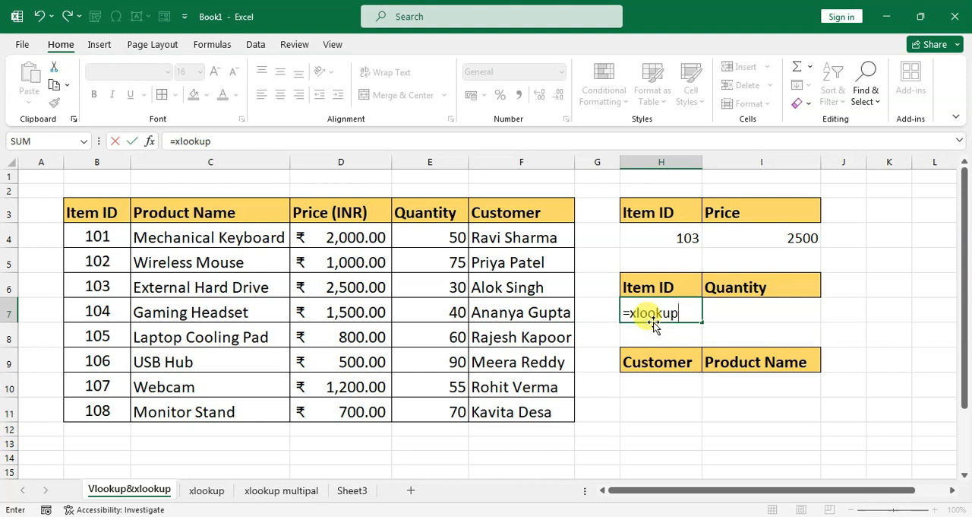
{"action": "key", "text": "Escape"}
Enter =XLOOKUP(H7,B3:B11,E3:E11) in cell I7 to return the quantity for the item ID.
{"action": "left_click", "coordinate": [706, 309]}
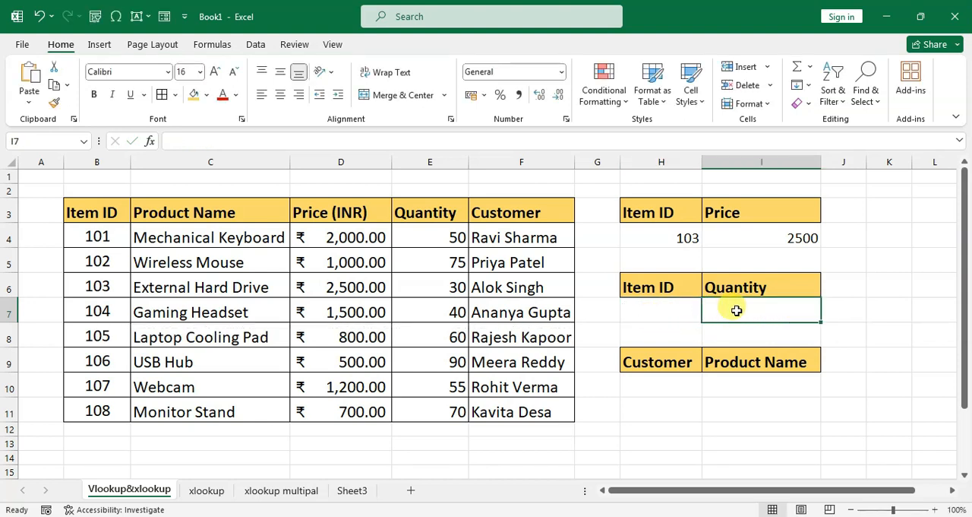
{"action": "type", "text": "=x"}
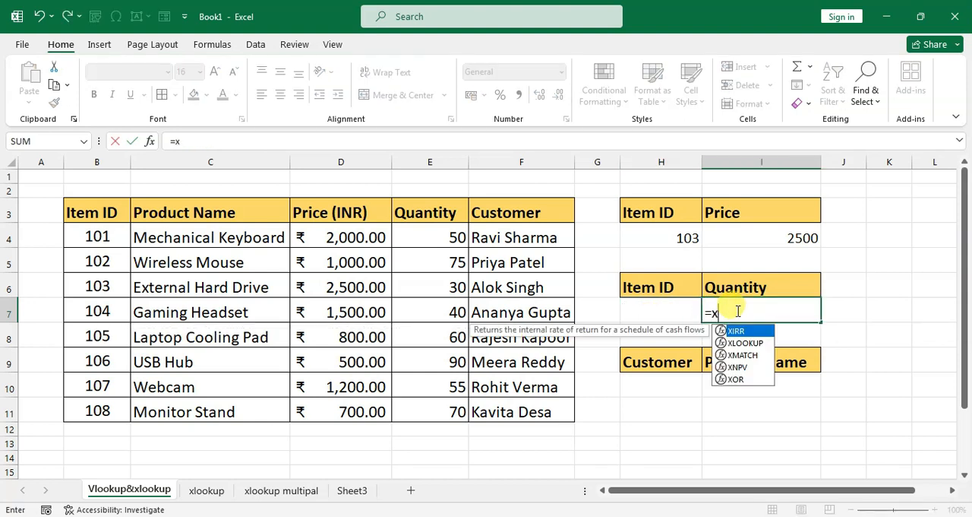
{"action": "type", "text": "lookup("}
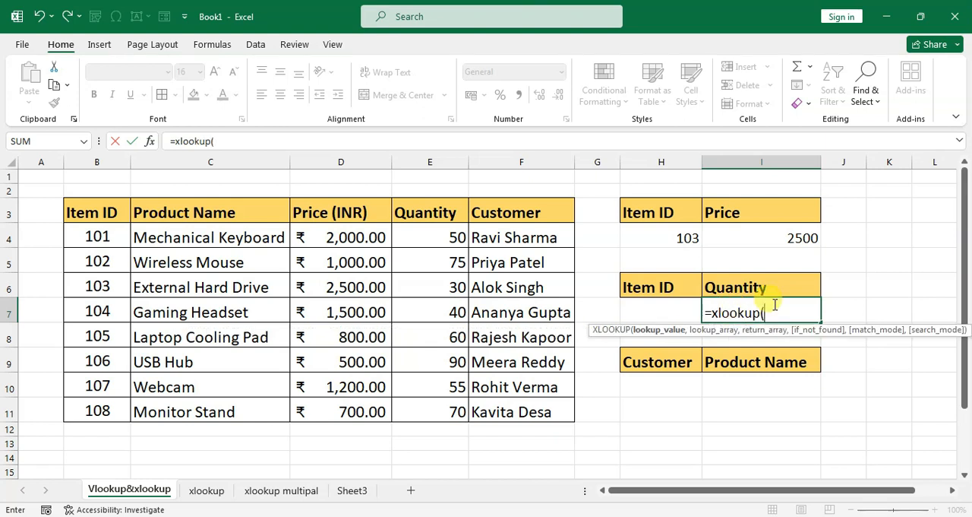
{"action": "left_click", "coordinate": [654, 304]}
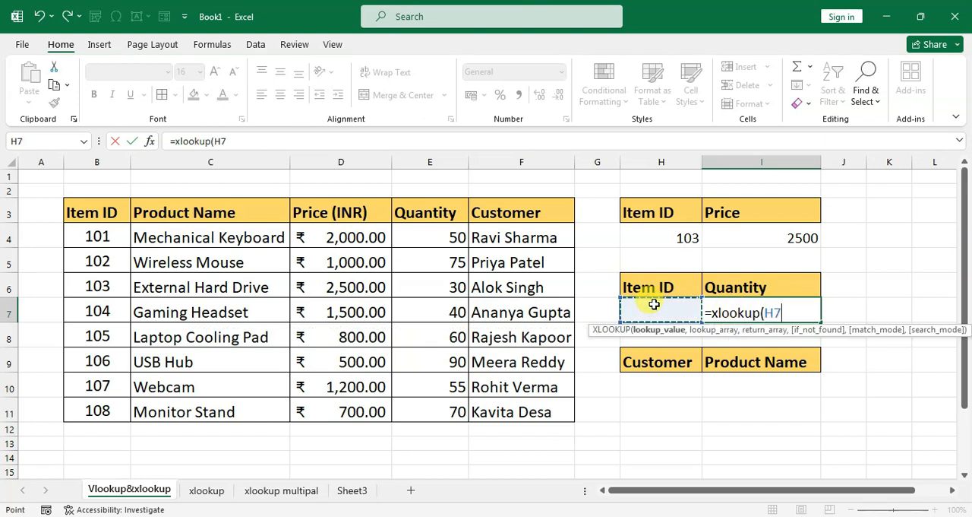
{"action": "type", "text": ","}
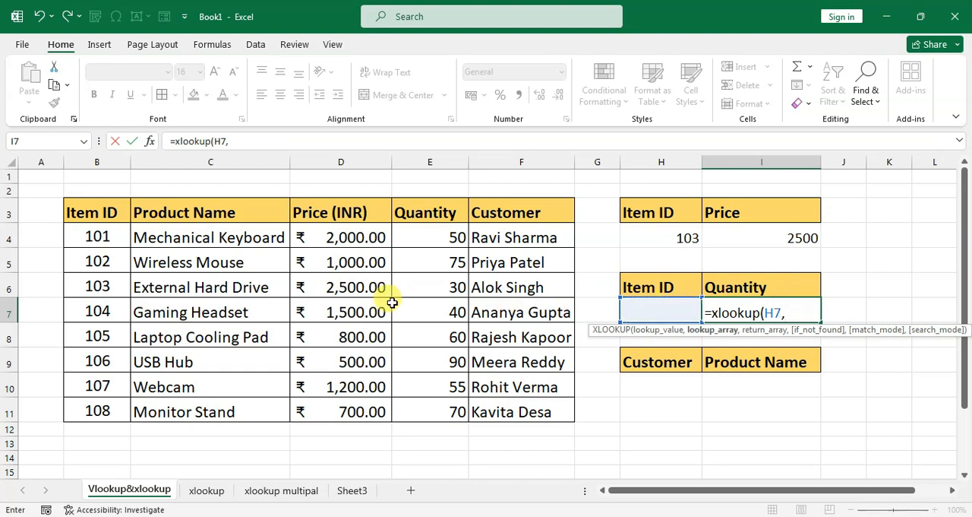
{"action": "left_click_drag", "start_coordinate": [82, 210], "coordinate": [86, 410]}
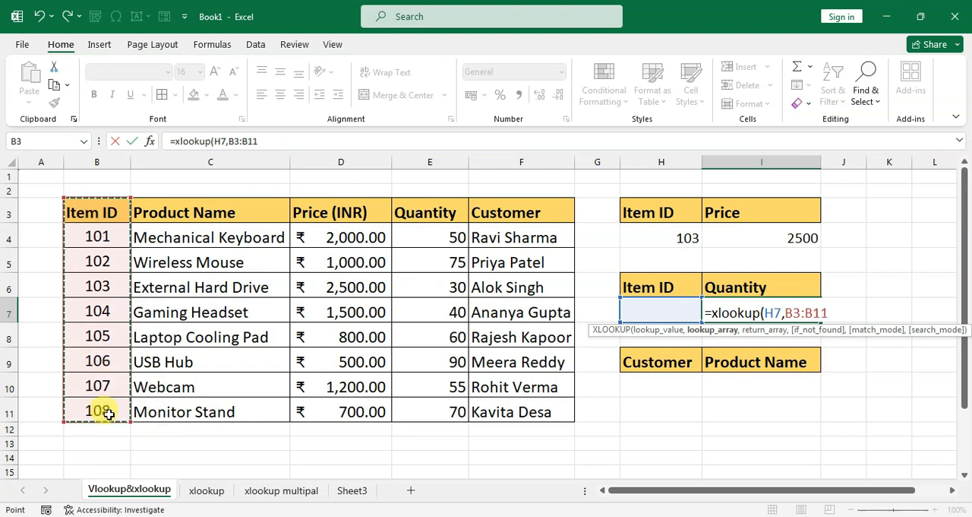
{"action": "type", "text": ","}
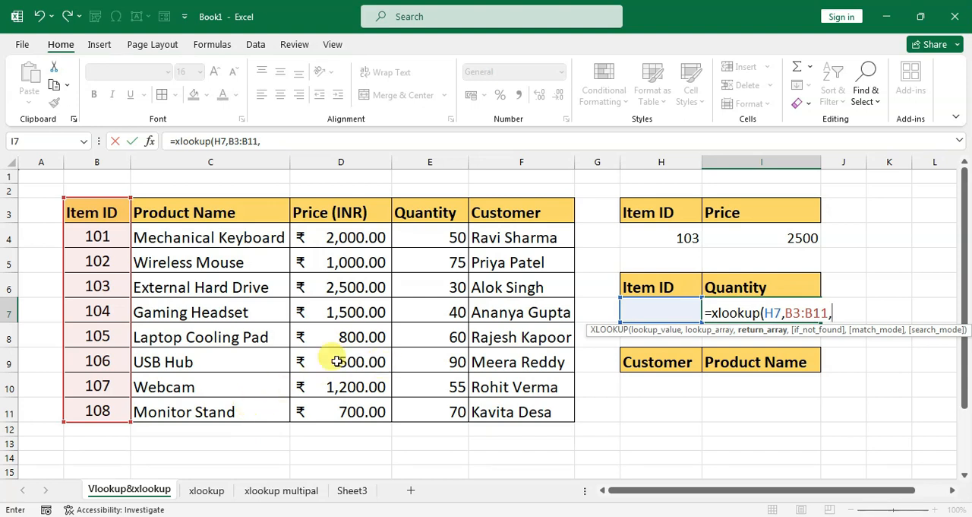
{"action": "left_click_drag", "start_coordinate": [418, 213], "coordinate": [433, 405]}
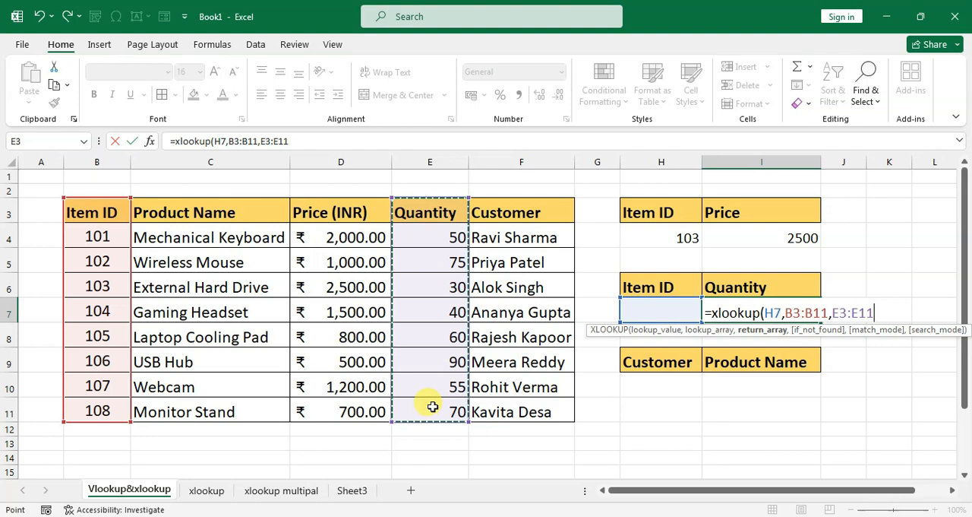
{"action": "type", "text": ")"}
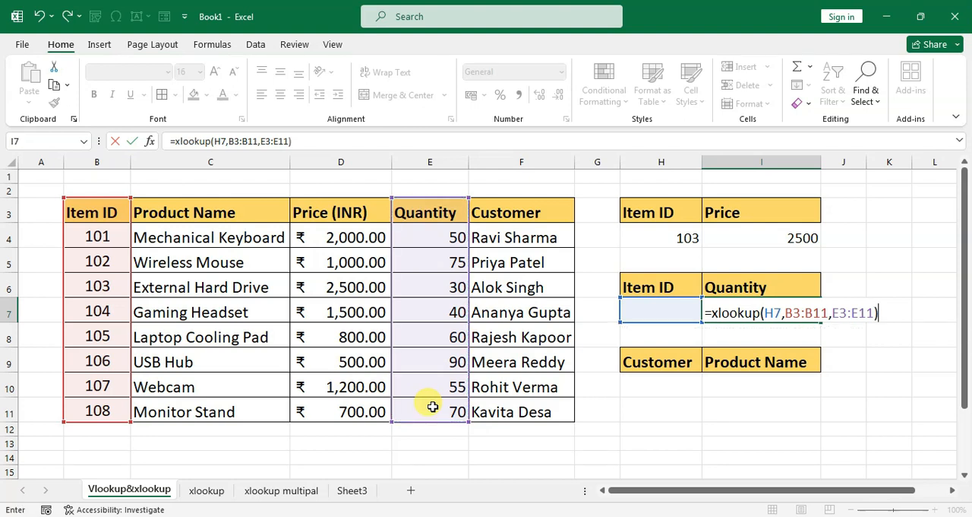
{"action": "key", "text": "Return"}
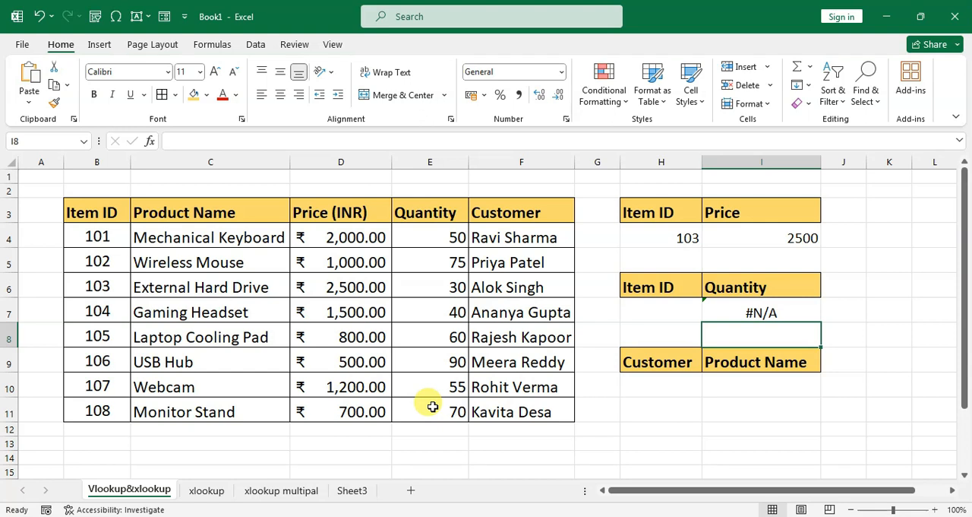
Enter item ID 105 in cell H7 as the lookup value for the quantity formula.
{"action": "left_click", "coordinate": [645, 311]}
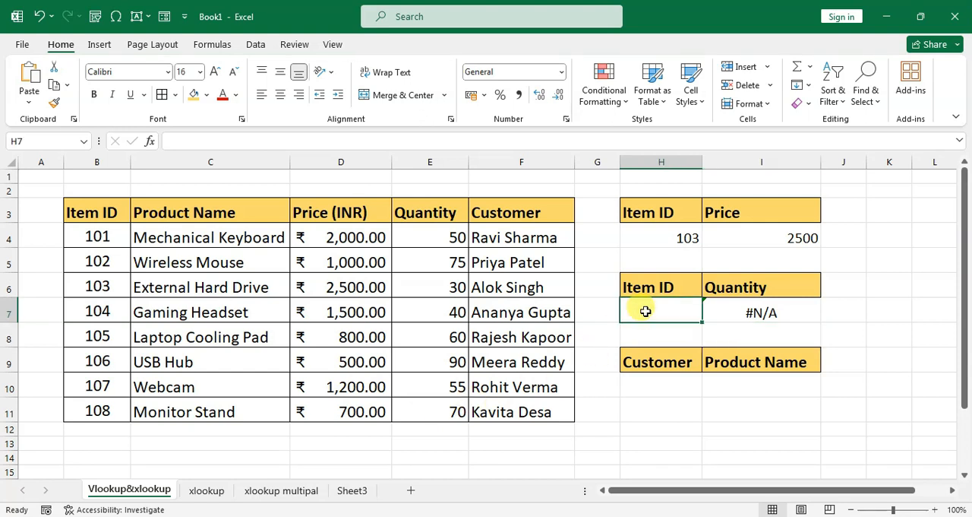
{"action": "type", "text": "105"}
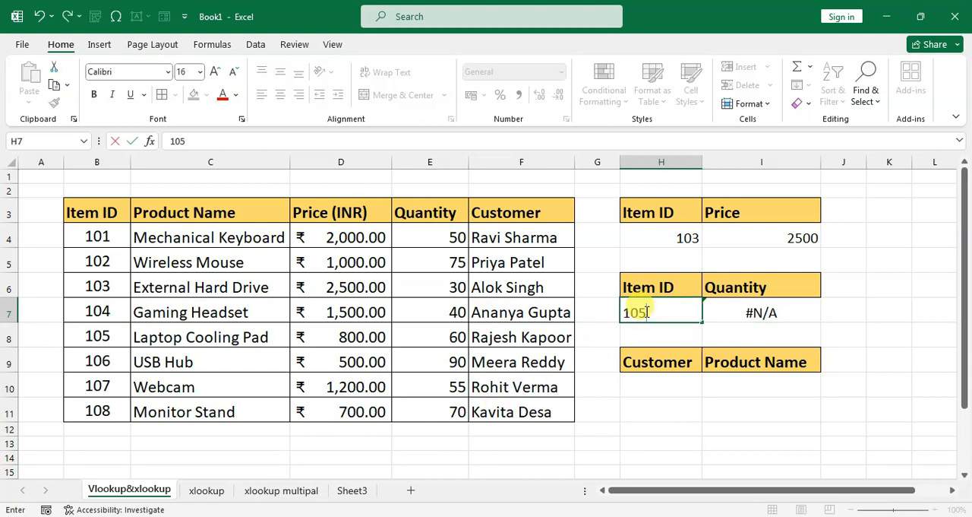
{"action": "key", "text": "Return"}
{"action": "left_click", "coordinate": [645, 310]}
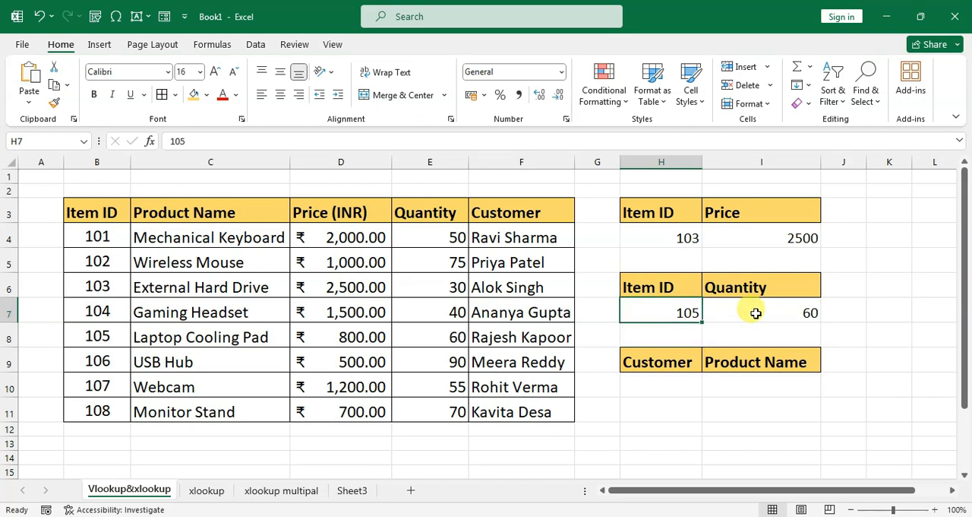
Compare the quantity returned in cell I7 with the product table's row for item ID 105.
{"action": "left_click", "coordinate": [764, 312]}
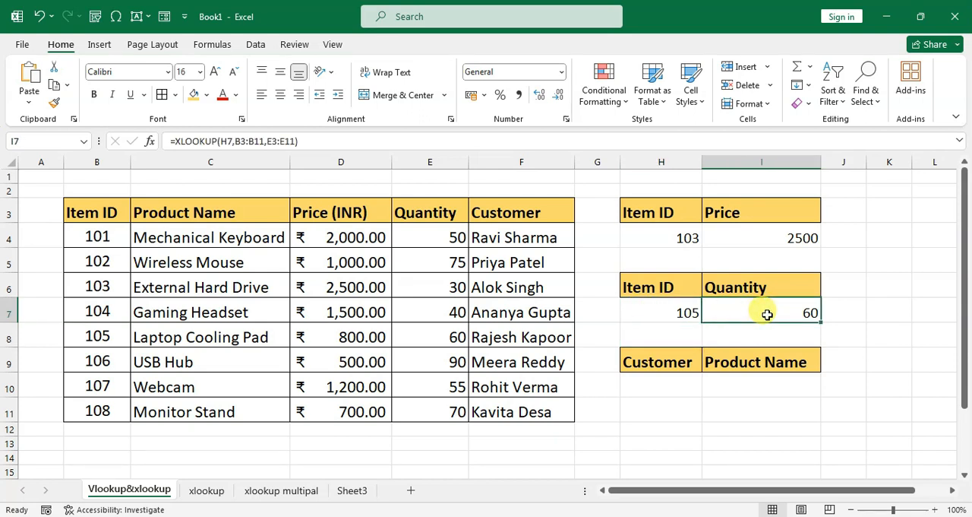
{"action": "left_click", "coordinate": [675, 311]}
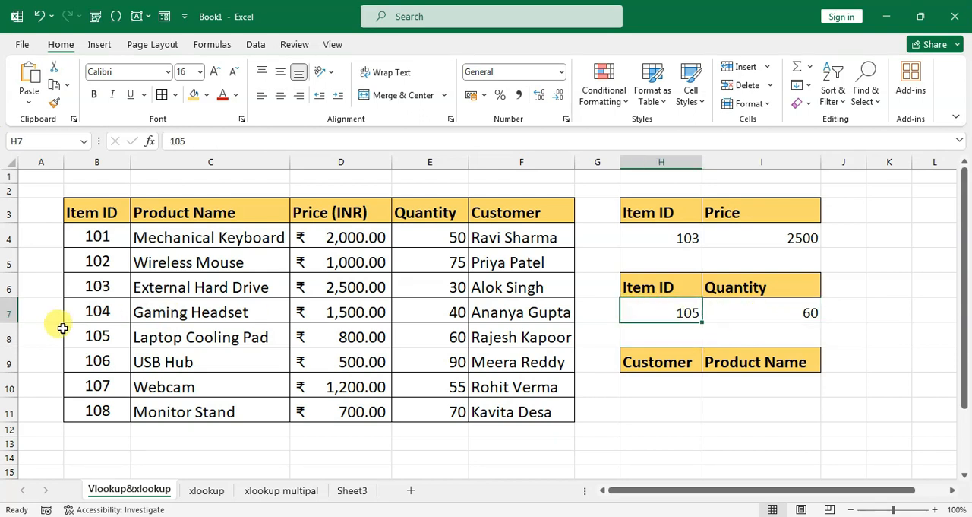
{"action": "left_click", "coordinate": [435, 337]}
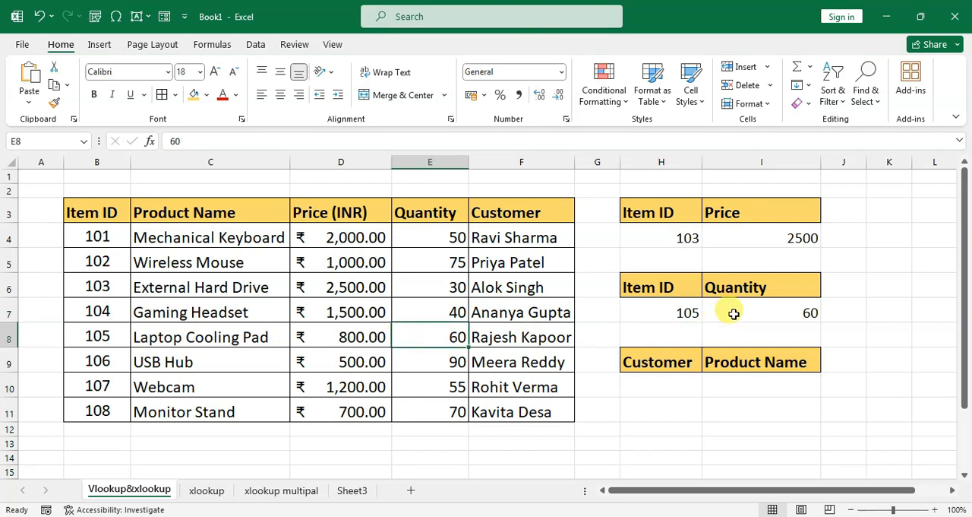
{"action": "left_click", "coordinate": [777, 311]}
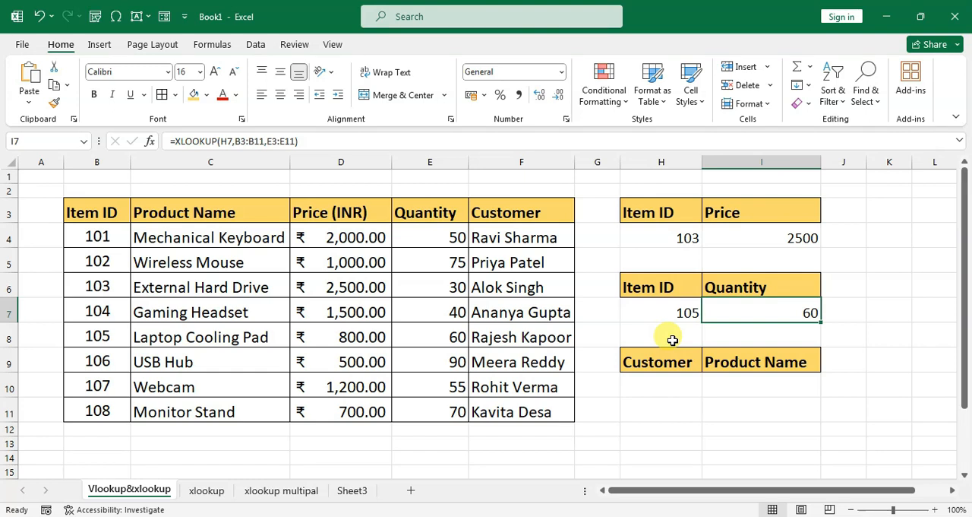
Enter =XLOOKUP(H10,F3:F11,C3:C11) in cell I10 to return the product name for the customer.
{"action": "left_click", "coordinate": [659, 377]}
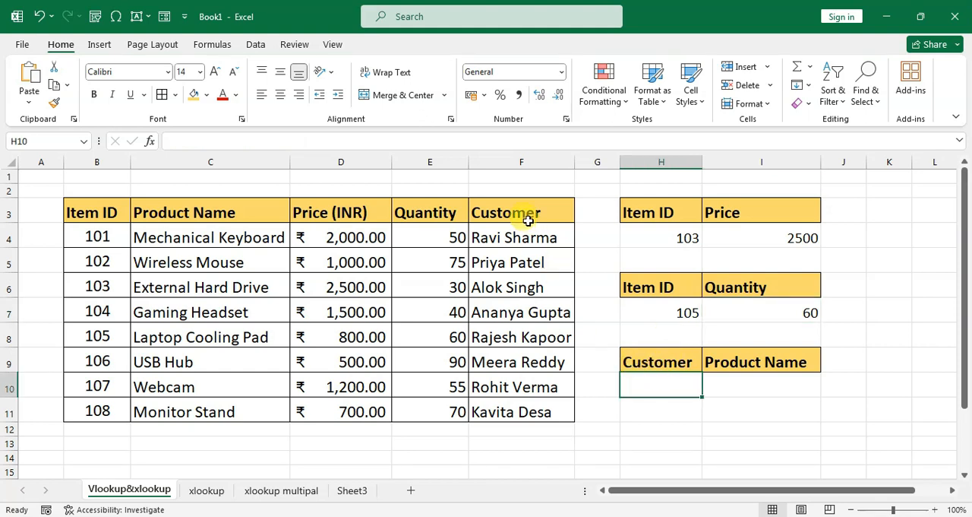
{"action": "left_click", "coordinate": [747, 385]}
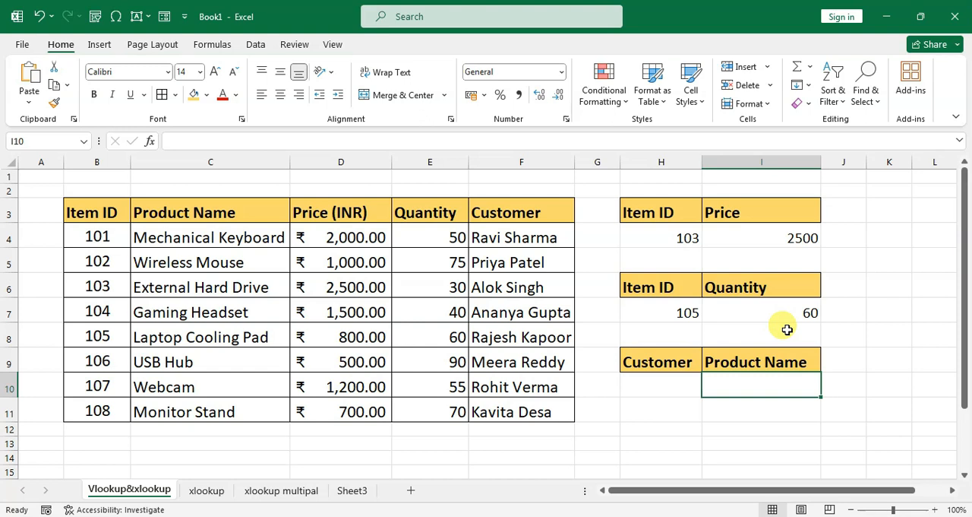
{"action": "type", "text": "=xlo"}
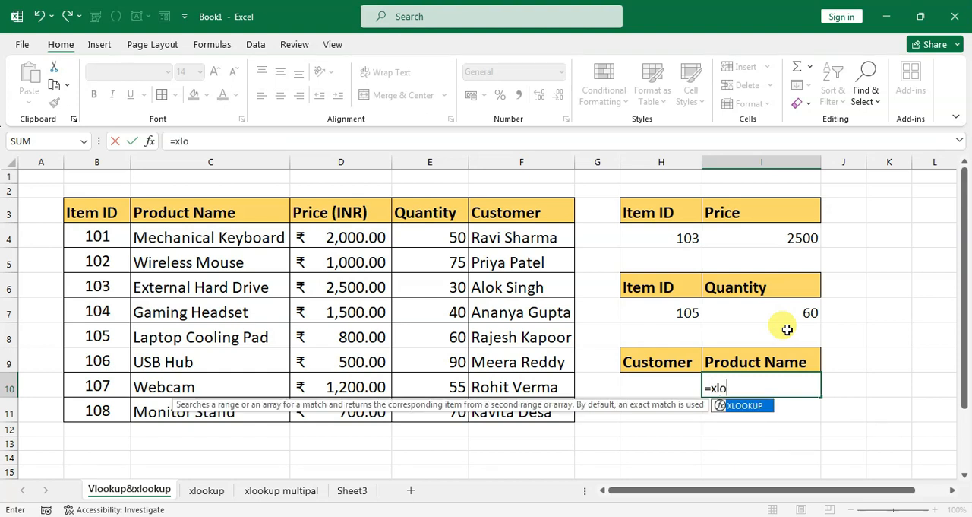
{"action": "type", "text": "okup("}
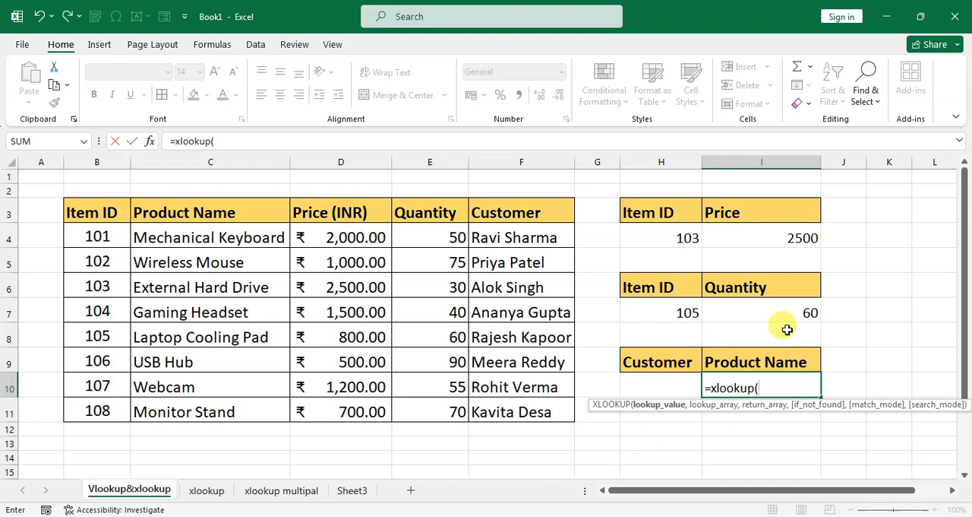
{"action": "left_click", "coordinate": [660, 386]}
{"action": "type", "text": ","}
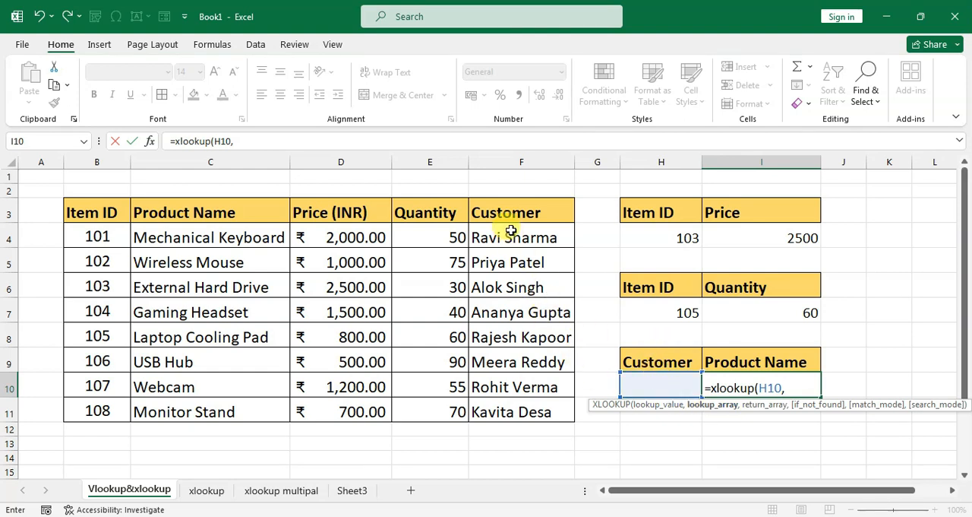
{"action": "left_click_drag", "start_coordinate": [505, 211], "coordinate": [510, 413]}
{"action": "type", "text": ","}
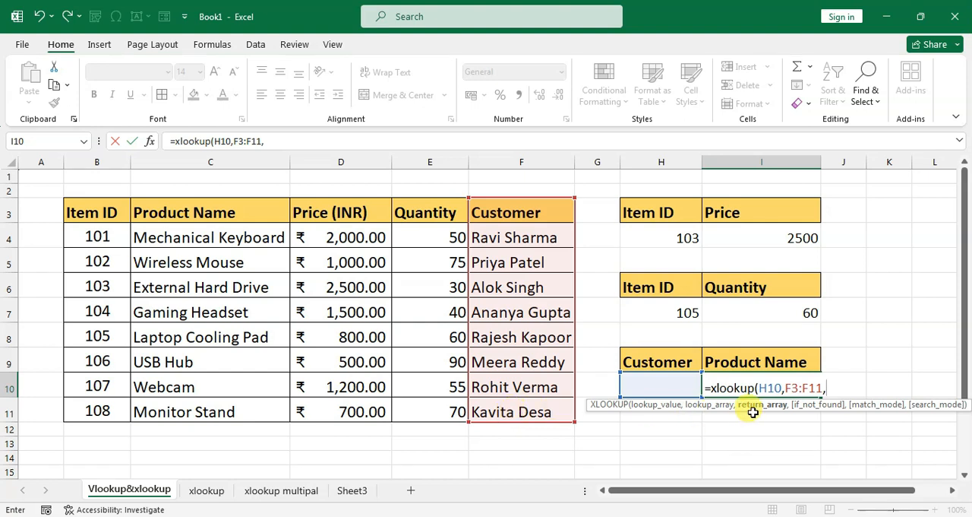
{"action": "left_click_drag", "start_coordinate": [210, 212], "coordinate": [218, 405]}
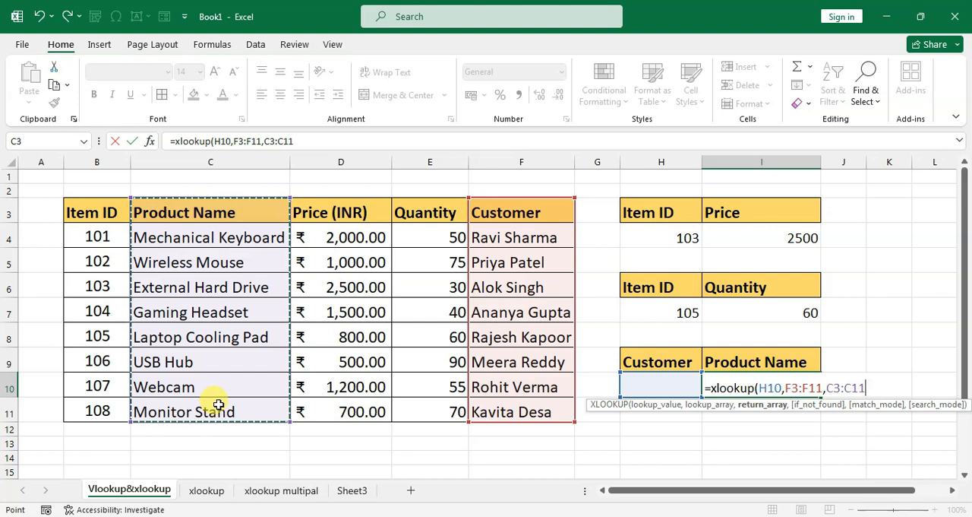
{"action": "type", "text": ")"}
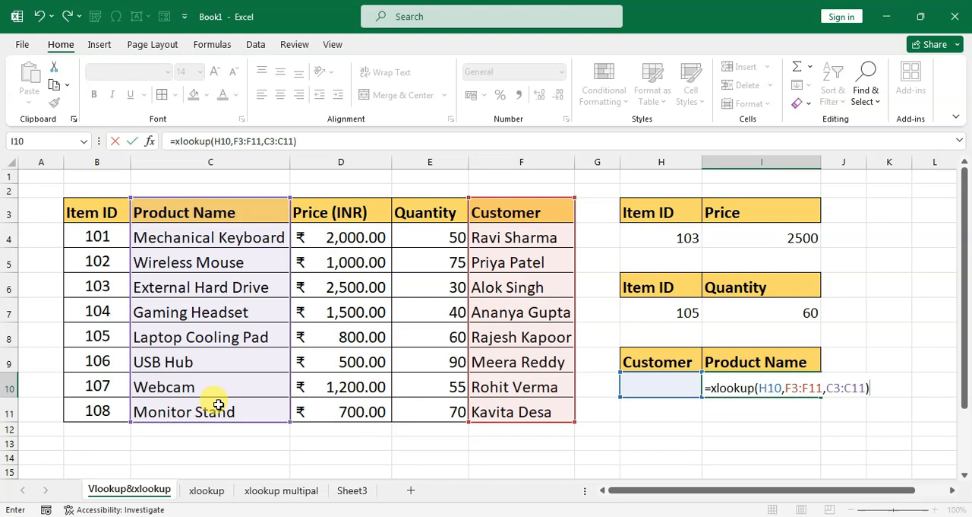
{"action": "key", "text": "Return"}
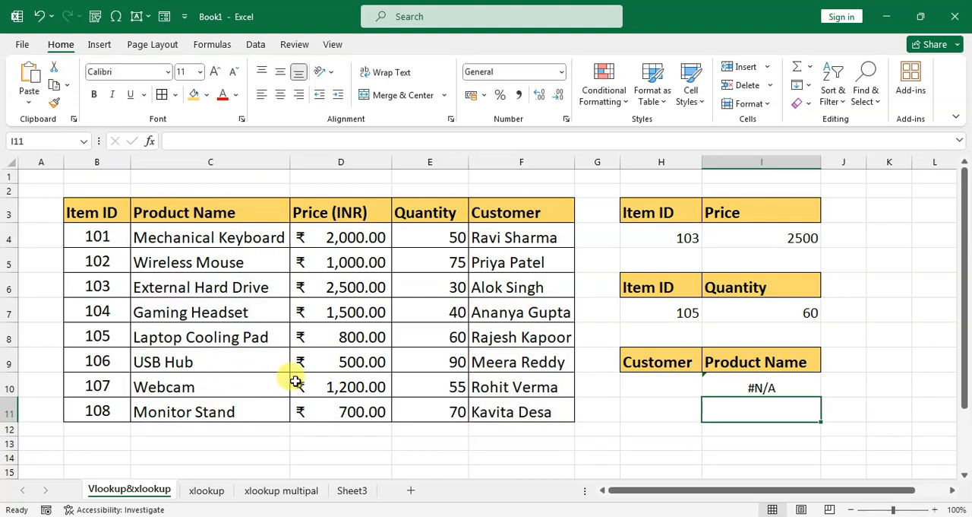
Enter the full name of the table's first customer in cell H10 as the lookup value for the product name formula.
{"action": "left_click", "coordinate": [673, 384]}
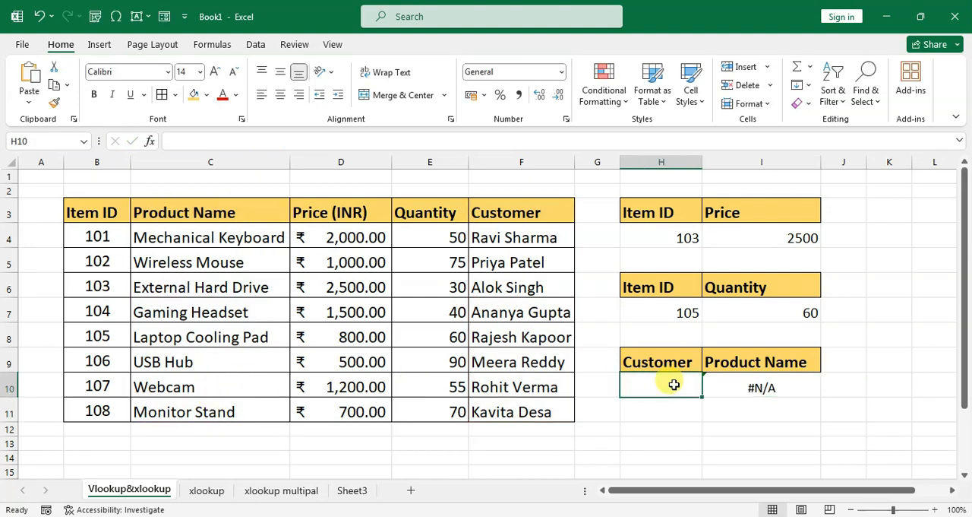
{"action": "type", "text": "Ravi Sharma"}
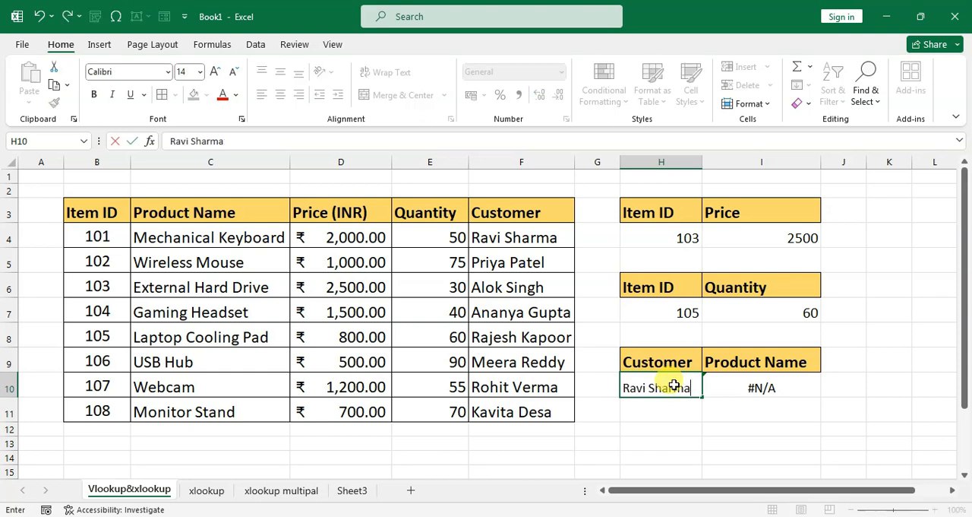
{"action": "key", "text": "Return"}
{"action": "left_click", "coordinate": [755, 393]}
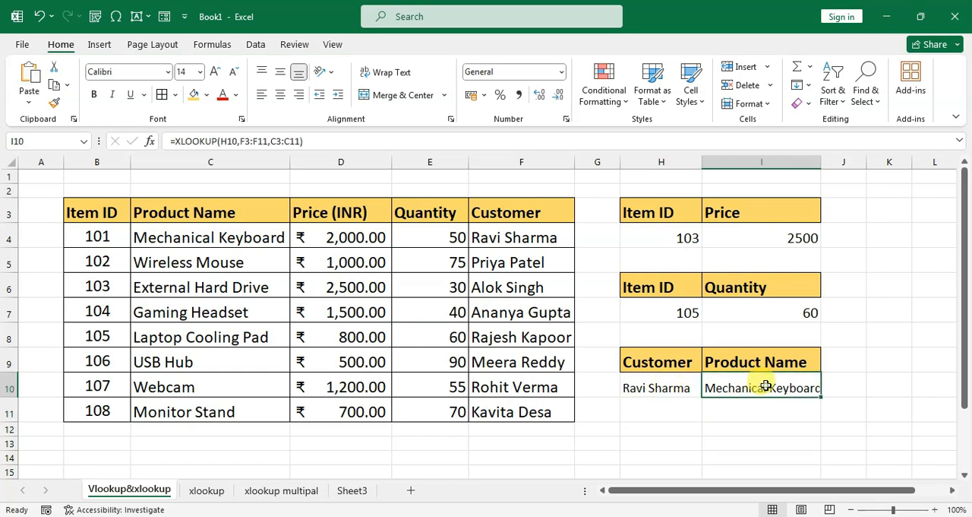
{"action": "left_click", "coordinate": [664, 383]}
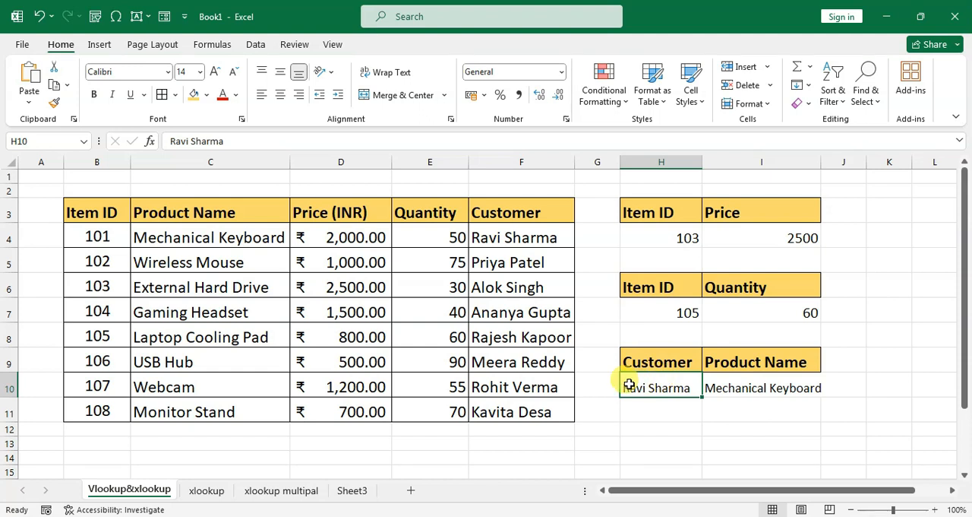
On the xlookup sheet, enter =VLOOKUP(H4,B3:F11,3,0) in cell I4 to return the price for the item ID.
{"action": "left_click", "coordinate": [206, 491]}
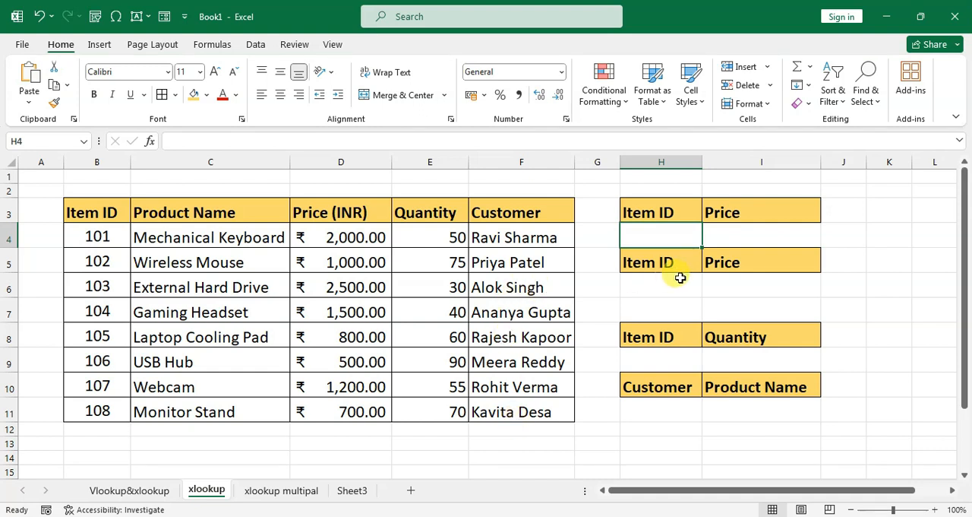
{"action": "left_click", "coordinate": [730, 238]}
{"action": "type", "text": "=vl"}
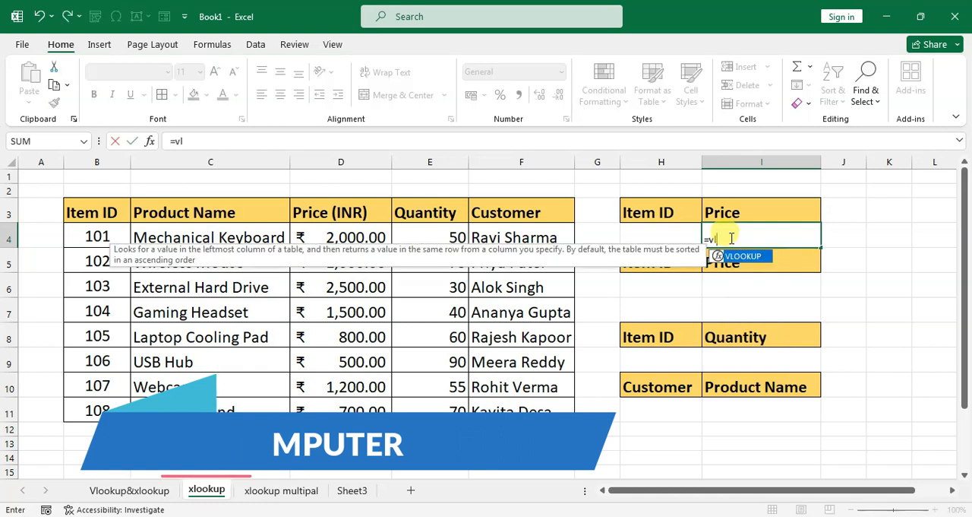
{"action": "type", "text": "ookup"}
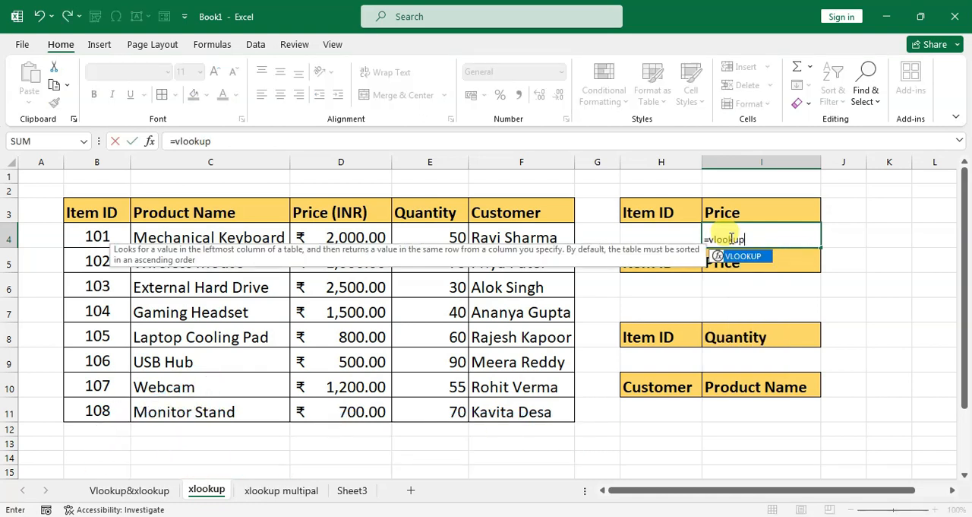
{"action": "type", "text": "("}
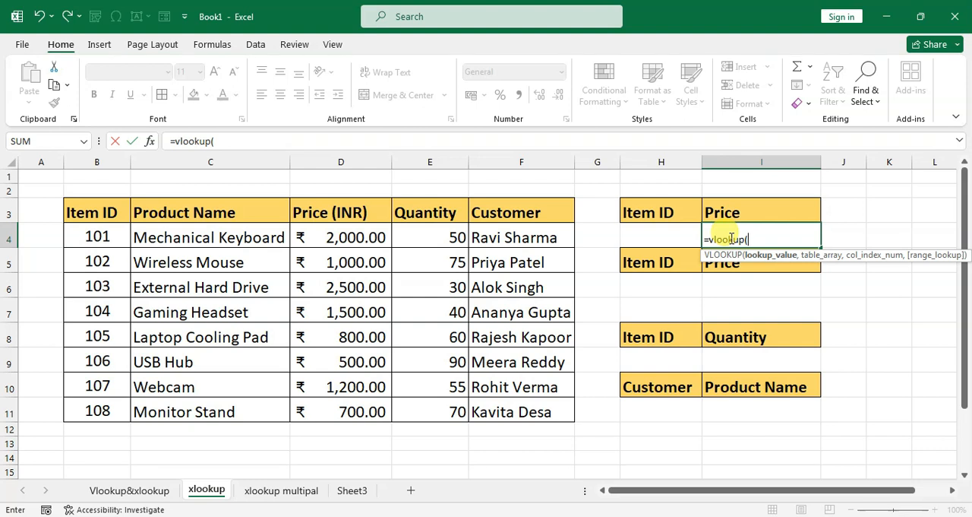
{"action": "left_click", "coordinate": [653, 242]}
{"action": "type", "text": ","}
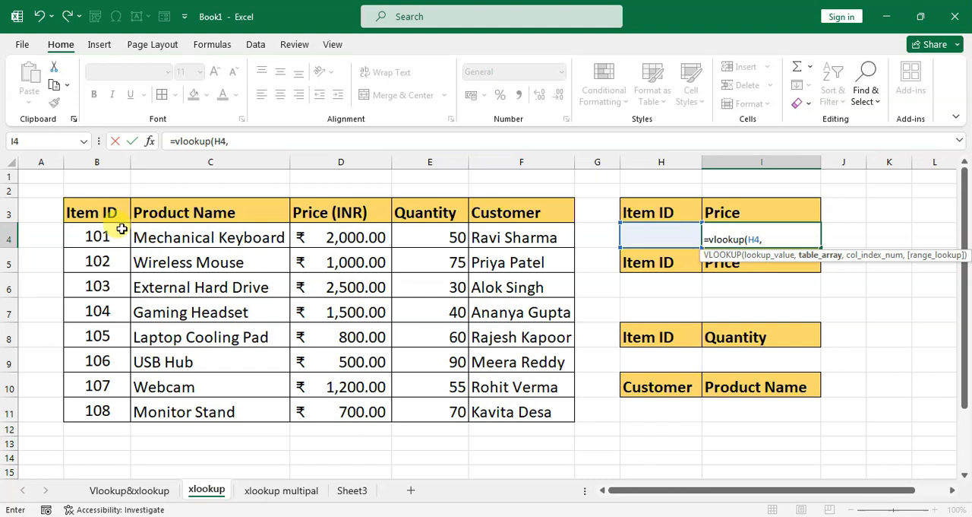
{"action": "left_click_drag", "start_coordinate": [110, 211], "coordinate": [491, 397]}
{"action": "type", "text": ","}
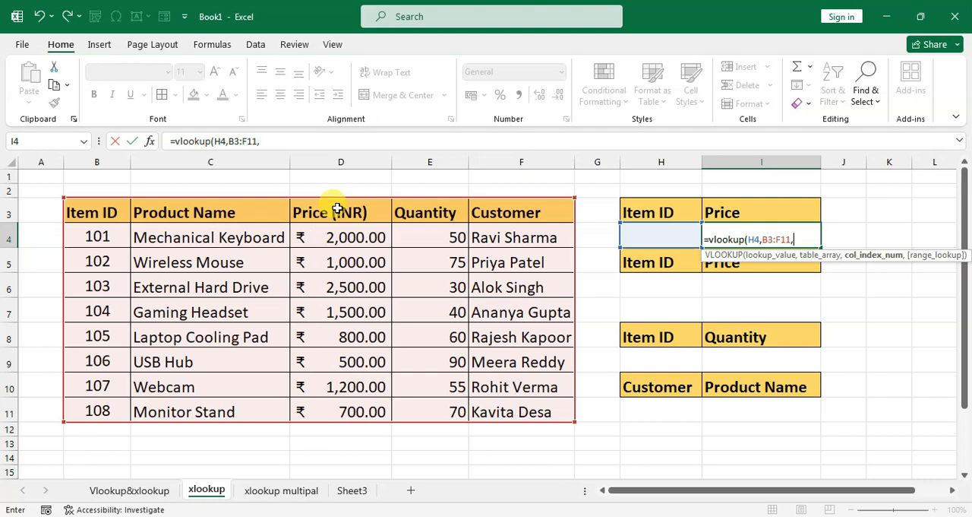
{"action": "type", "text": "3"}
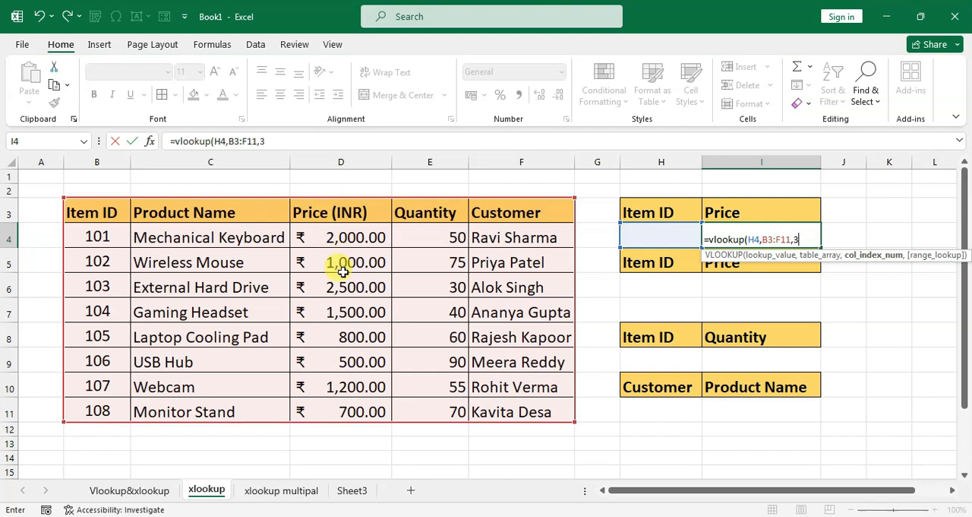
{"action": "type", "text": ","}
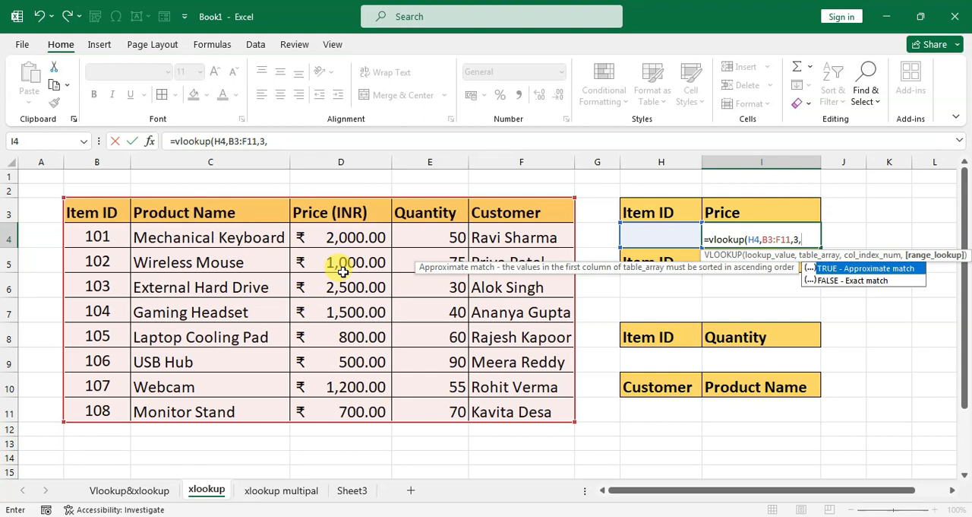
{"action": "type", "text": "0)"}
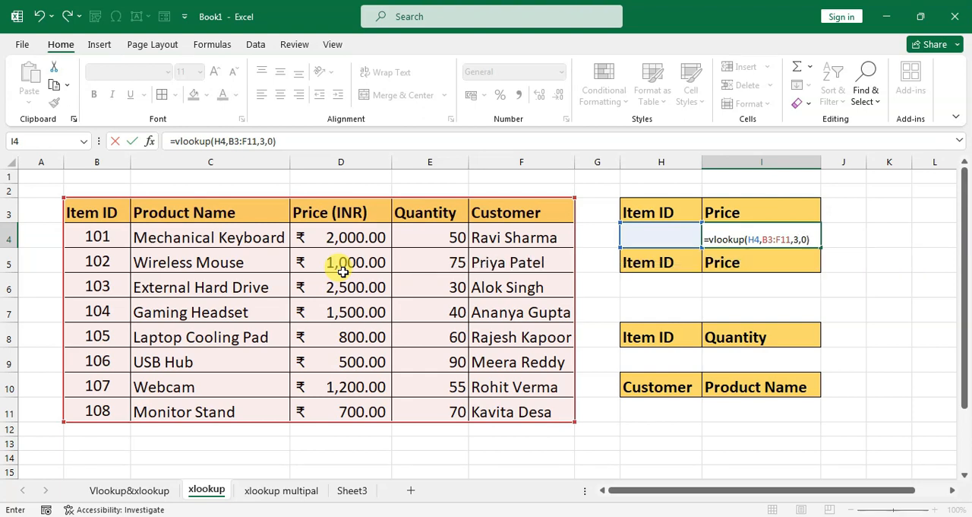
{"action": "key", "text": "Return"}
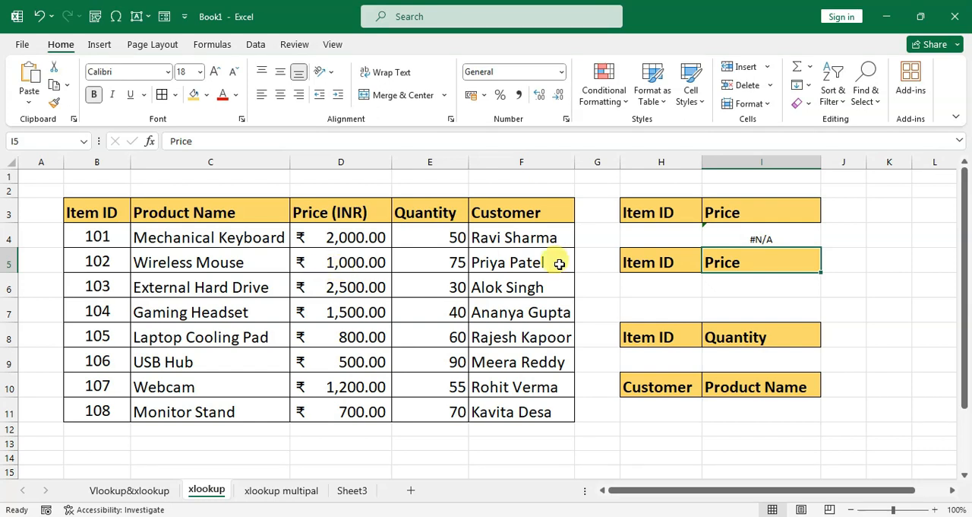
Enter item ID 101 in cell H4 as the lookup value for the VLOOKUP price formula.
{"action": "left_click", "coordinate": [651, 240]}
{"action": "type", "text": "101"}
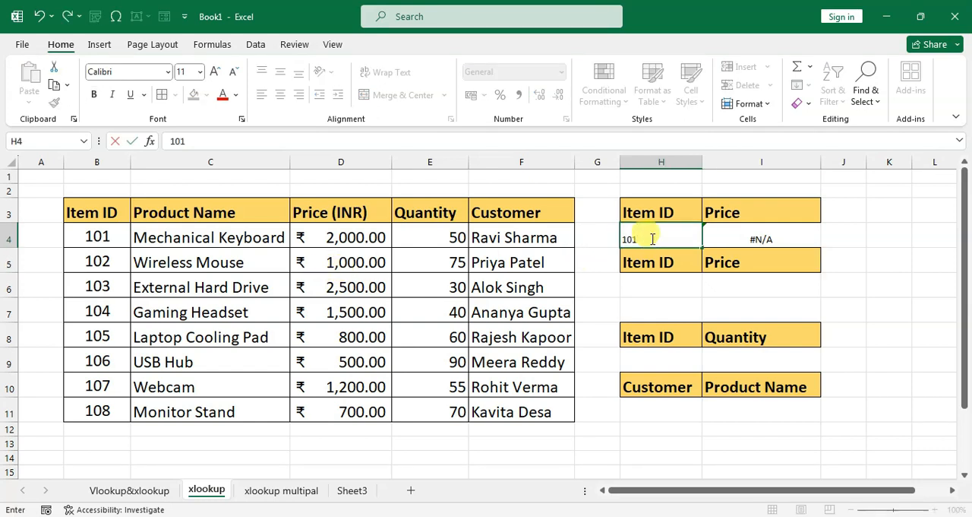
{"action": "key", "text": "Return"}
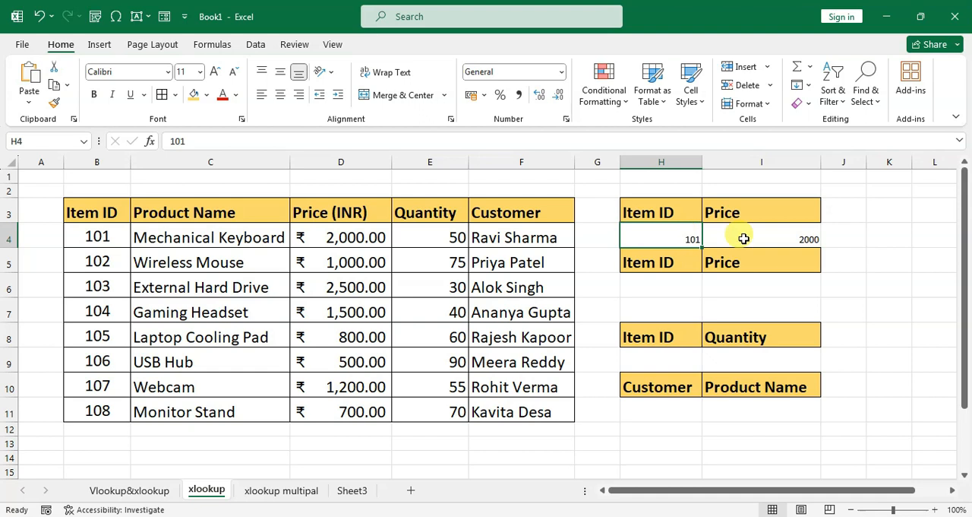
{"action": "left_click", "coordinate": [776, 240]}
Increase the font size of cells H4:I4 to 18.
{"action": "left_click_drag", "start_coordinate": [688, 241], "coordinate": [749, 238]}
{"action": "left_click", "coordinate": [215, 71]}
{"action": "left_click", "coordinate": [215, 71]}
{"action": "left_click", "coordinate": [215, 72]}
{"action": "left_click", "coordinate": [215, 72]}
{"action": "left_click", "coordinate": [744, 232]}
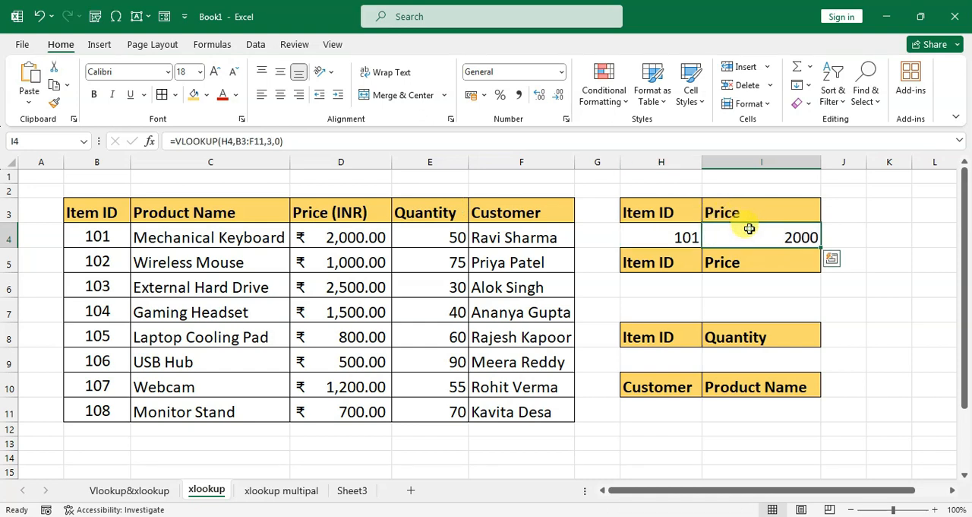
{"action": "left_click", "coordinate": [676, 238]}
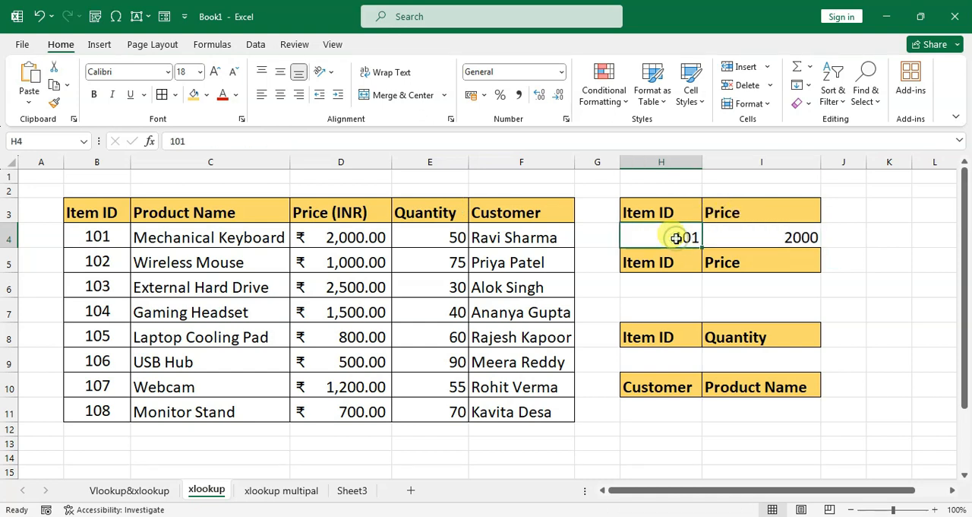
Enter =XLOOKUP(H6,B3:B11,D3:D11) in cell I6 to return the price for the item ID.
{"action": "left_click", "coordinate": [666, 285]}
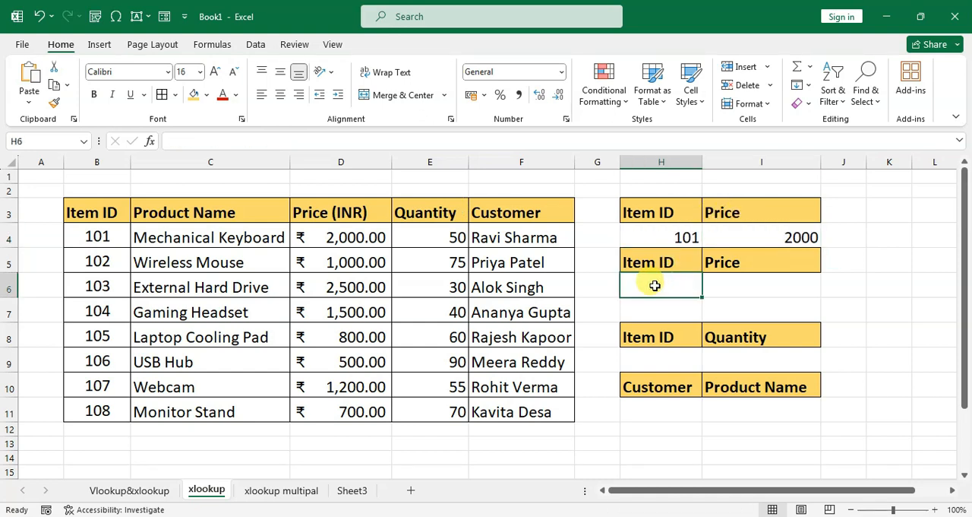
{"action": "left_click", "coordinate": [741, 283]}
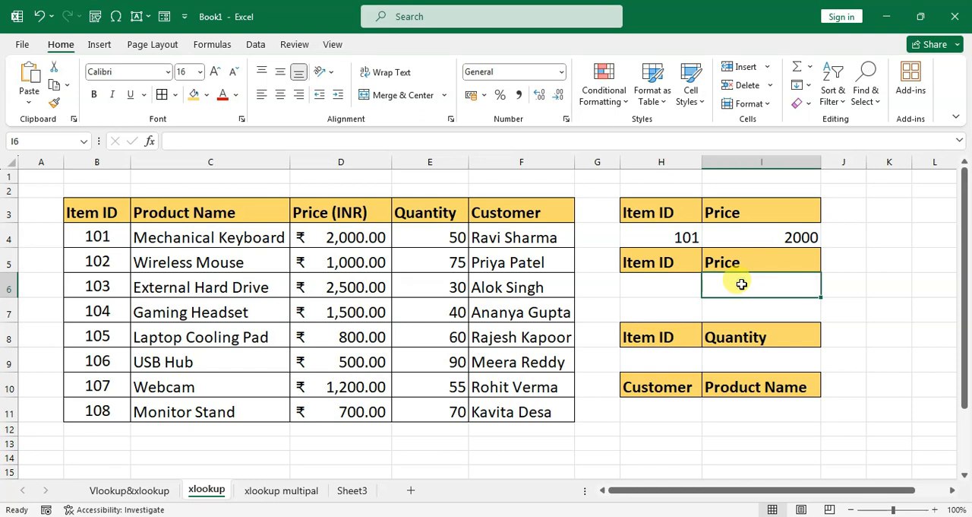
{"action": "type", "text": "="}
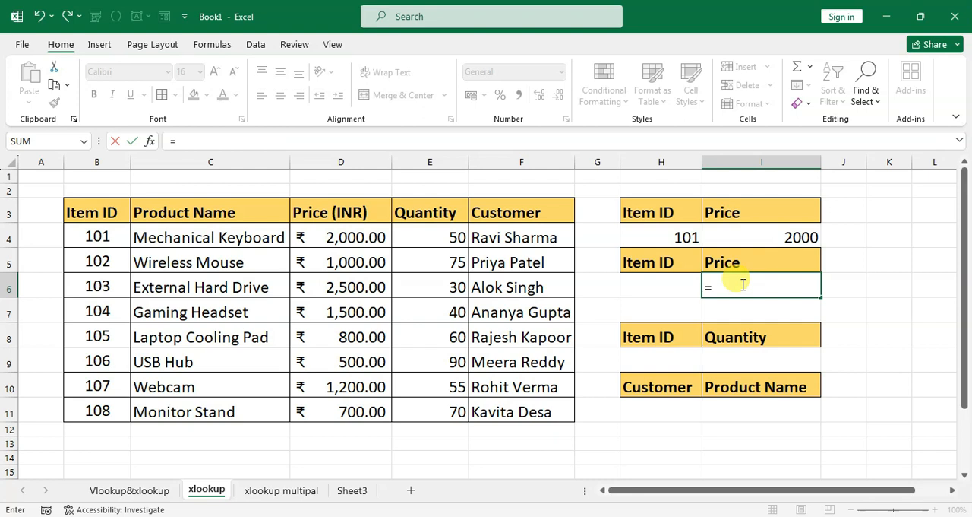
{"action": "type", "text": "xlookup("}
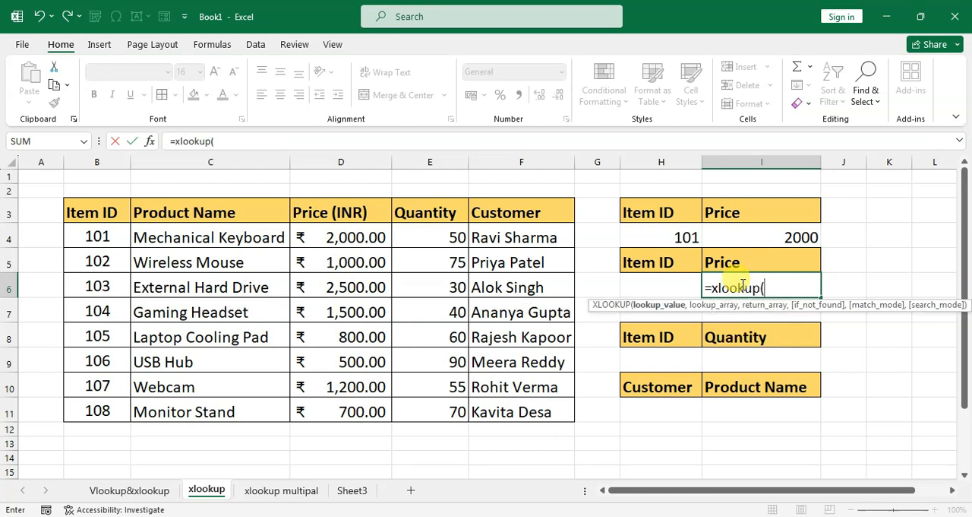
{"action": "left_click", "coordinate": [666, 287]}
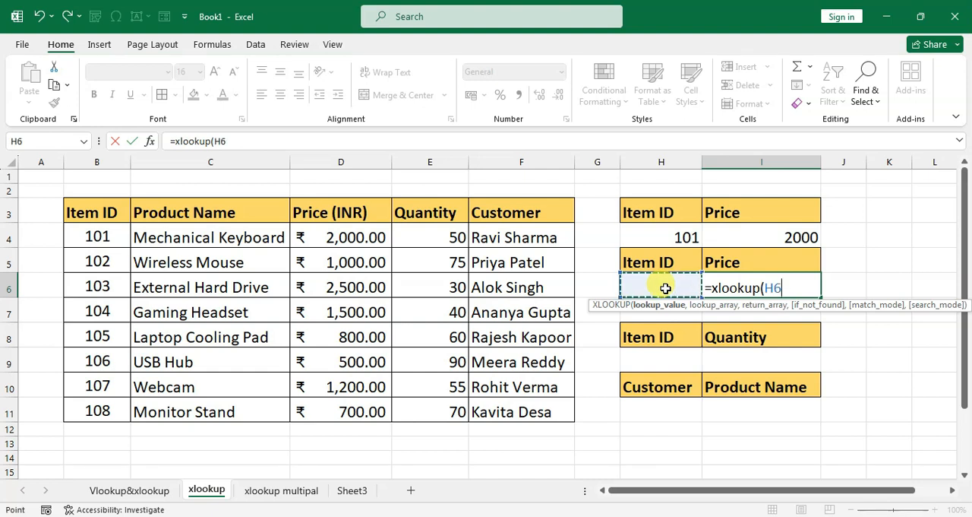
{"action": "type", "text": ","}
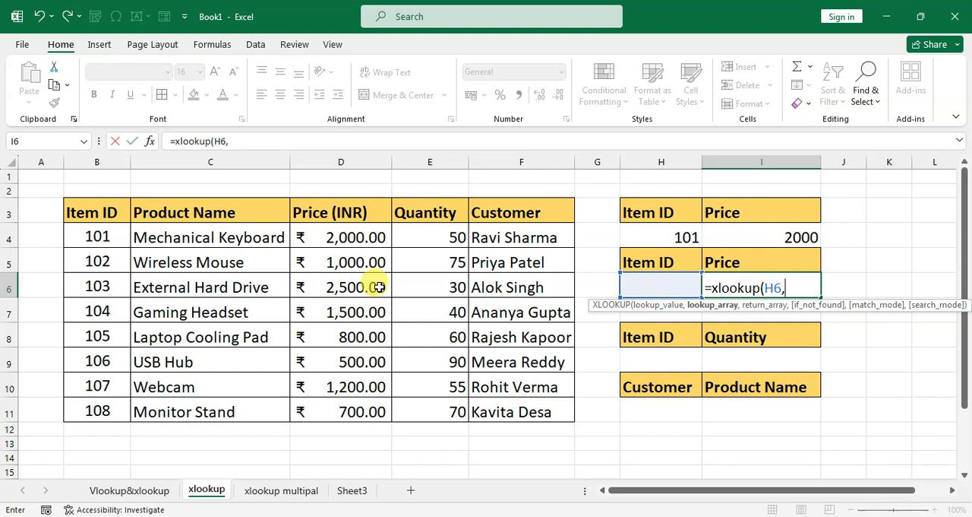
{"action": "left_click_drag", "start_coordinate": [86, 213], "coordinate": [91, 400]}
{"action": "type", "text": ","}
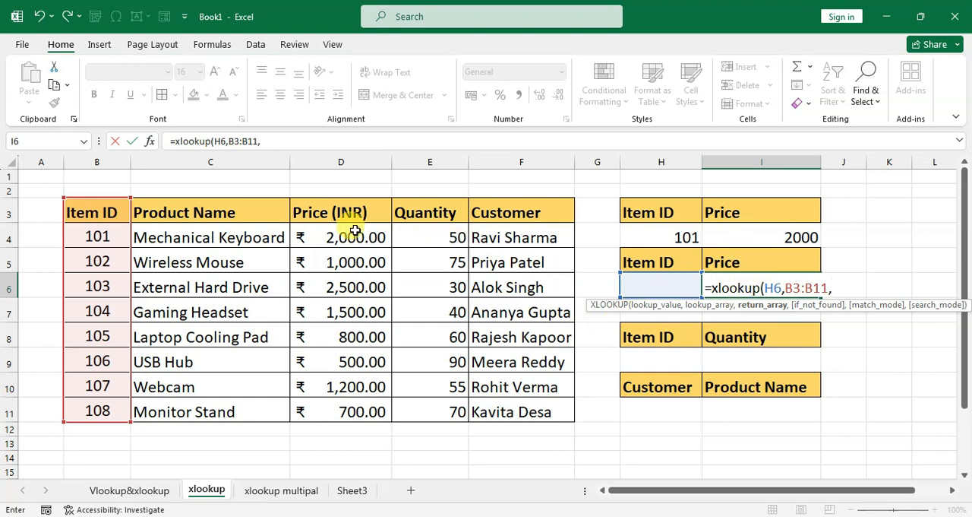
{"action": "left_click_drag", "start_coordinate": [347, 214], "coordinate": [347, 407]}
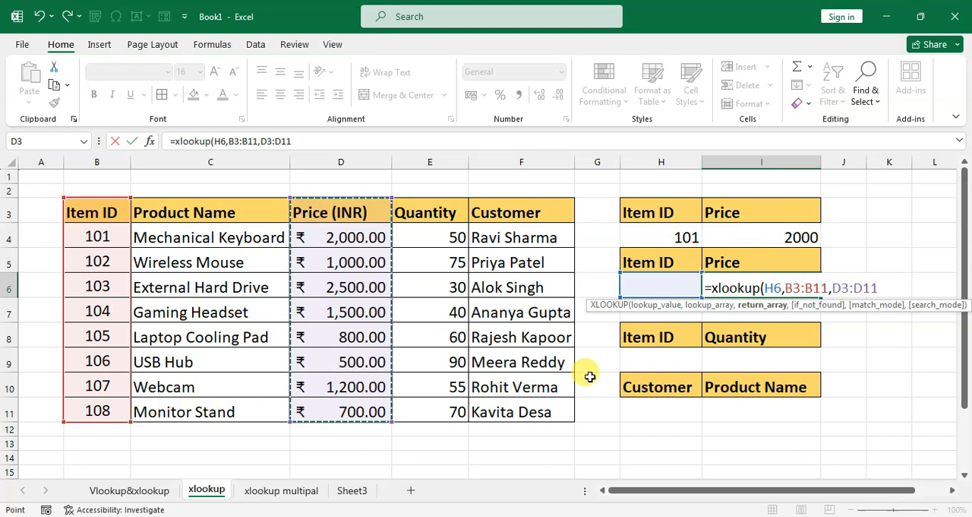
{"action": "type", "text": ")"}
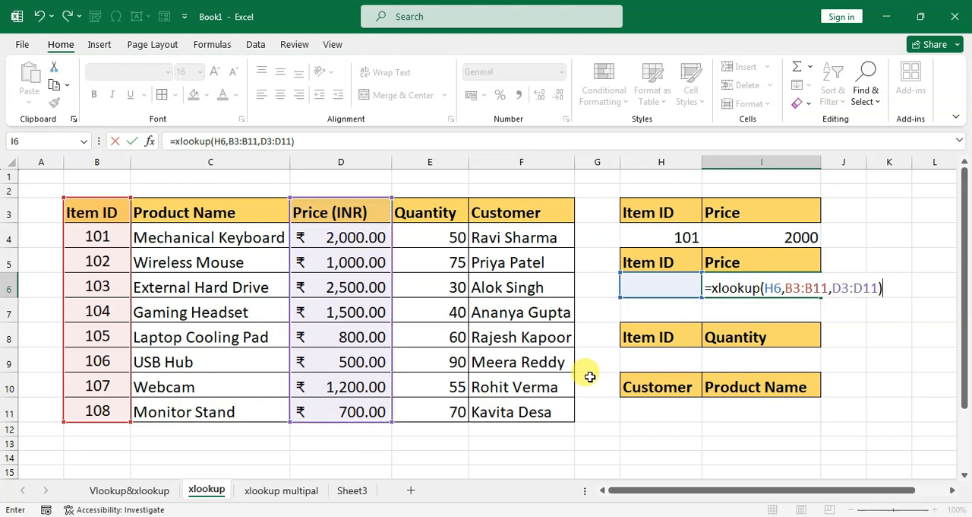
{"action": "key", "text": "Return"}
Enter item ID 101 in cell H6 as the lookup value for the XLOOKUP price formula.
{"action": "left_click", "coordinate": [679, 289]}
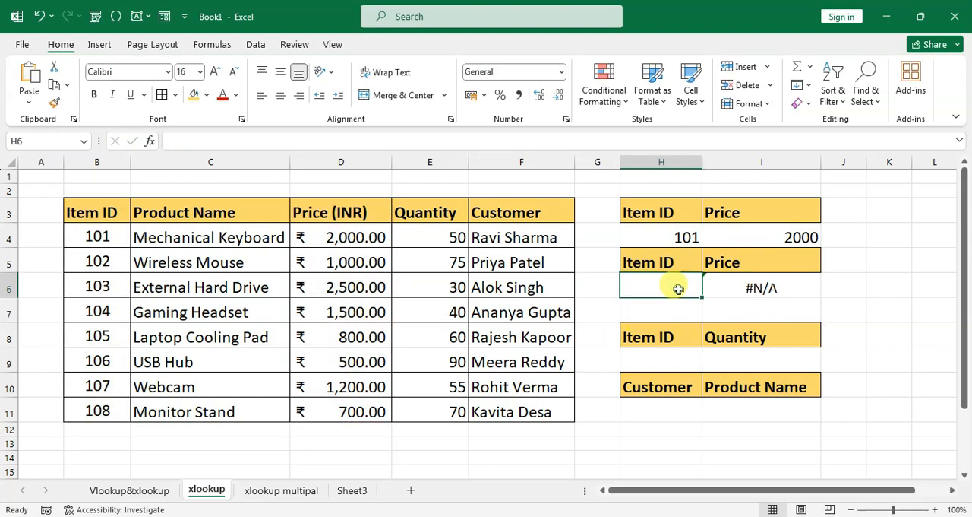
{"action": "type", "text": "101"}
{"action": "key", "text": "Return"}
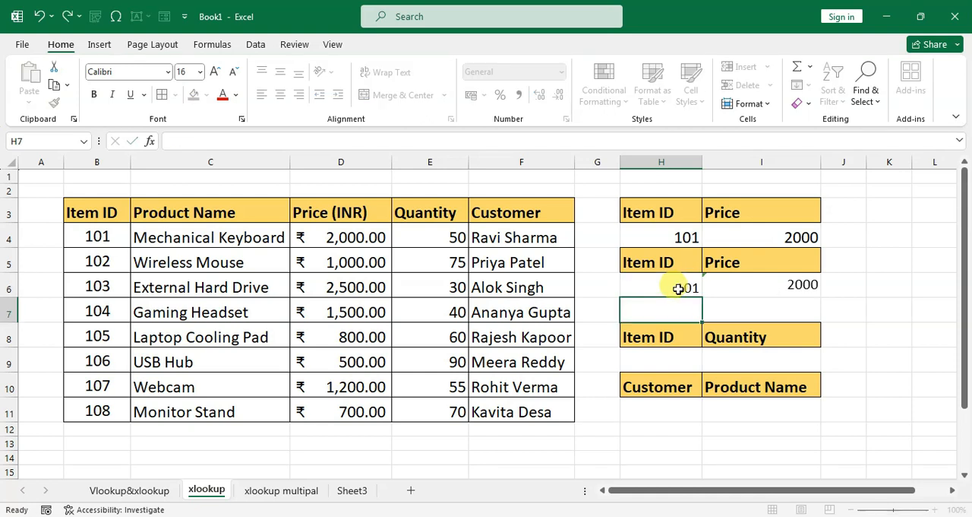
Increase the font size of cells H6:I6 to 18.
{"action": "left_click_drag", "start_coordinate": [656, 285], "coordinate": [775, 288]}
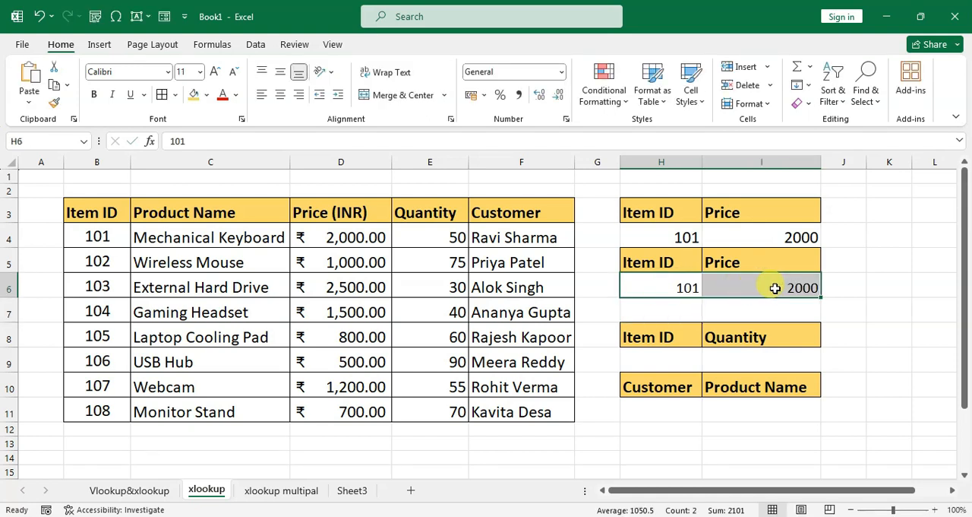
{"action": "left_click", "coordinate": [218, 73]}
{"action": "left_click", "coordinate": [217, 73]}
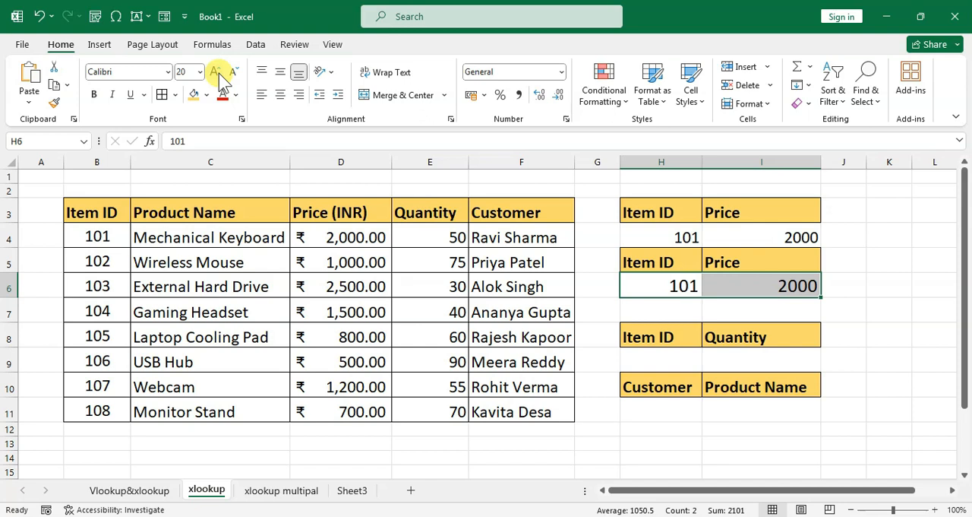
{"action": "left_click", "coordinate": [233, 72]}
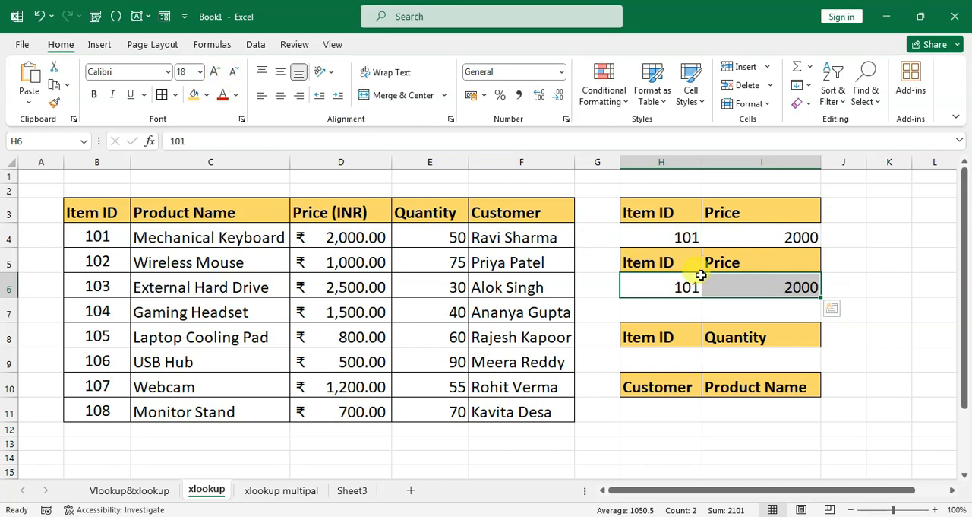
{"action": "left_click", "coordinate": [753, 282]}
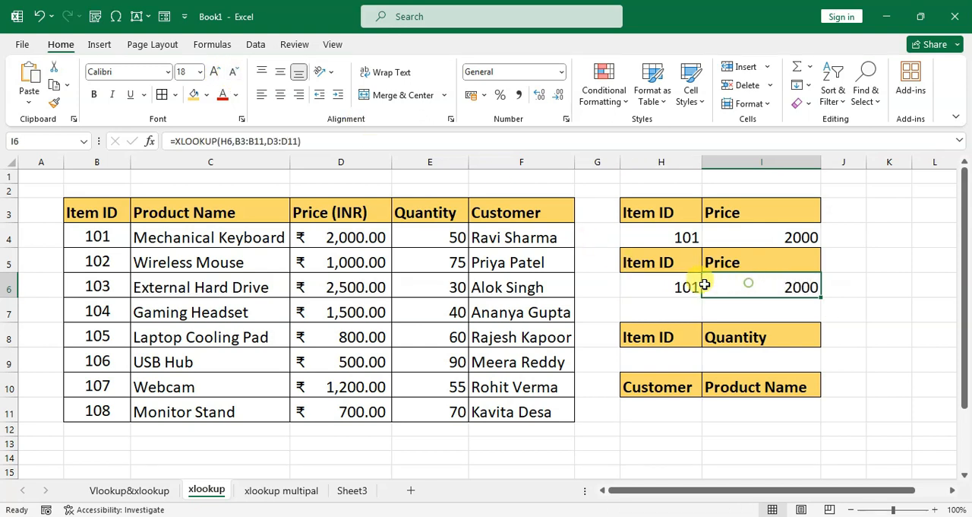
Insert a blank column before the Price (INR) column and compare how the VLOOKUP and XLOOKUP price formulas respond.
{"action": "left_click", "coordinate": [331, 160]}
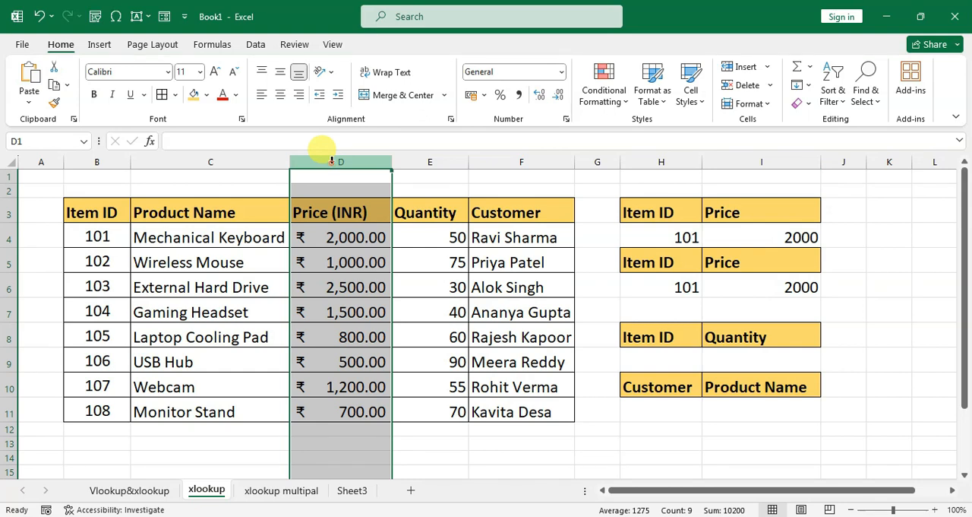
{"action": "right_click", "coordinate": [332, 160]}
{"action": "left_click", "coordinate": [368, 303]}
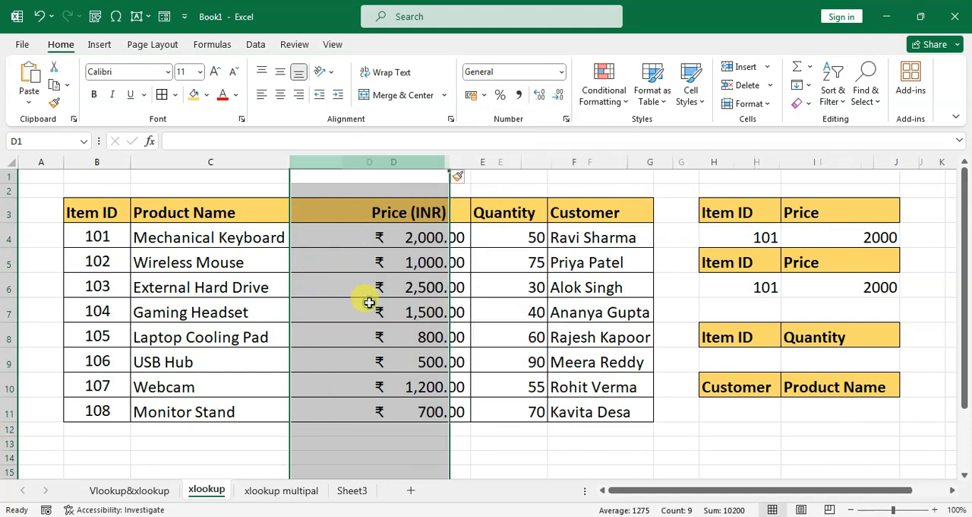
{"action": "left_click", "coordinate": [345, 253]}
{"action": "left_click_drag", "start_coordinate": [637, 492], "coordinate": [718, 458]}
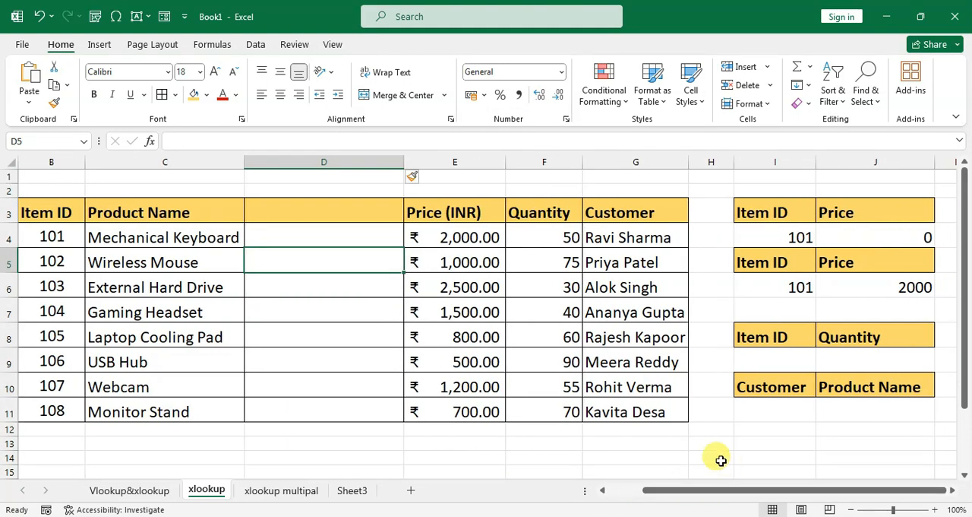
{"action": "left_click", "coordinate": [856, 242]}
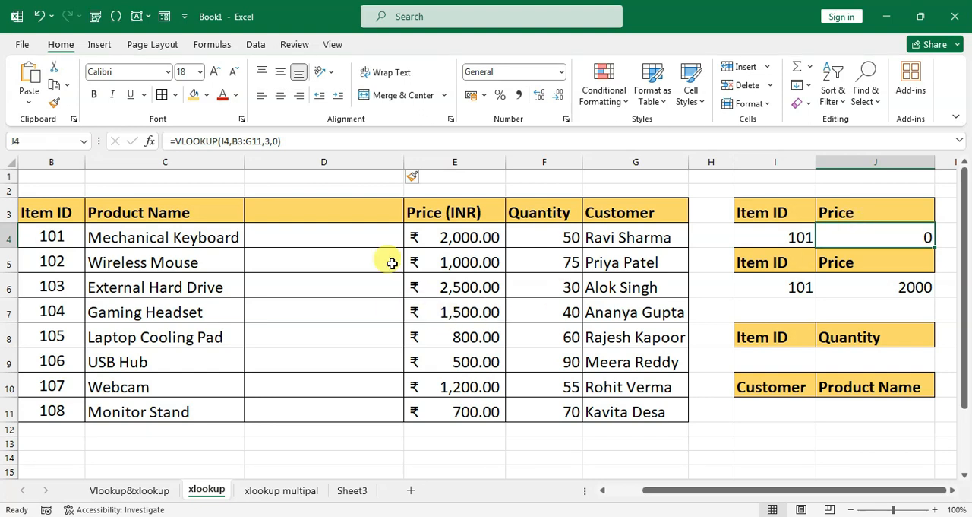
{"action": "left_click", "coordinate": [880, 285]}
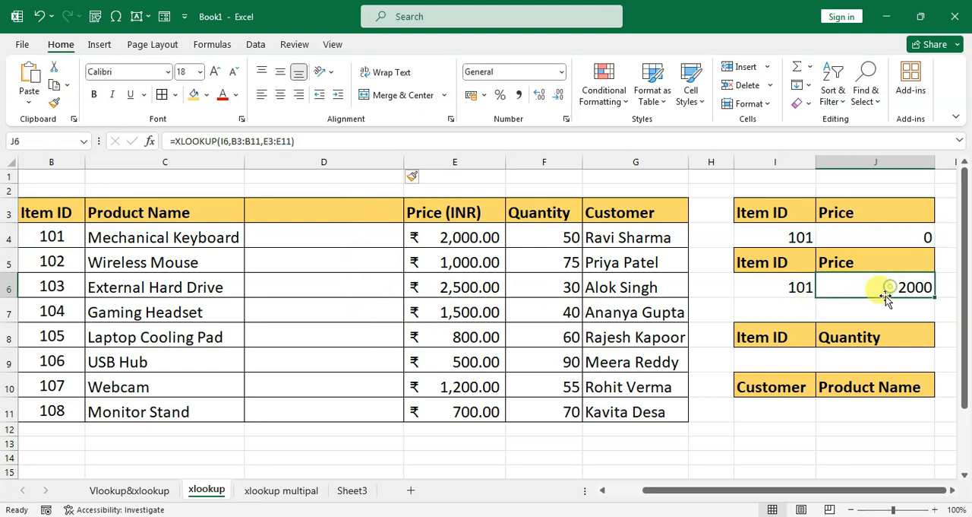
{"action": "left_click", "coordinate": [845, 237]}
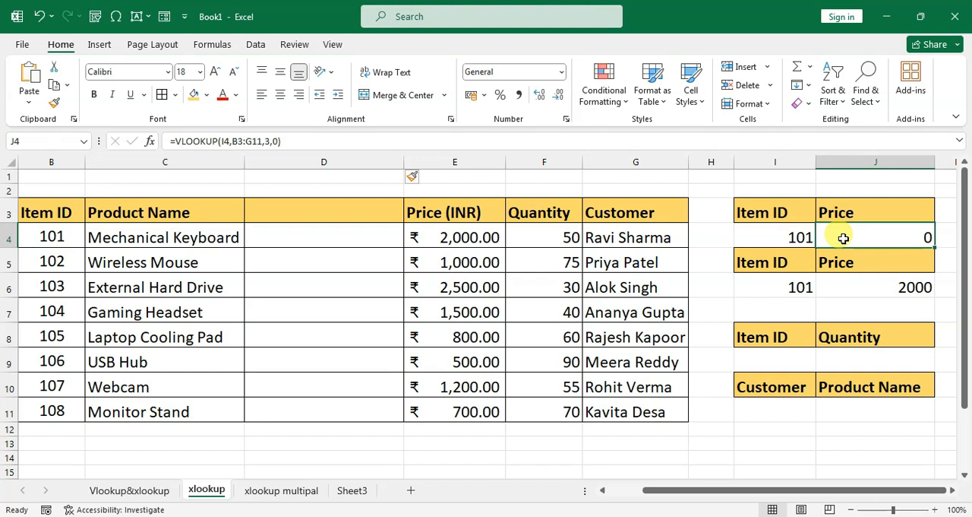
Undo the column insertion and check the XLOOKUP price formula in cell I6.
{"action": "key", "text": "ctrl+z"}
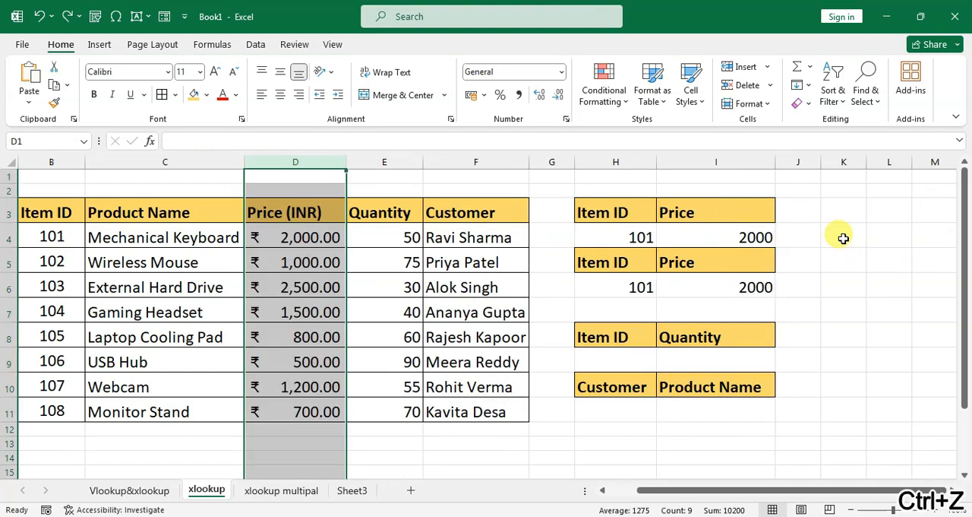
{"action": "left_click", "coordinate": [673, 335]}
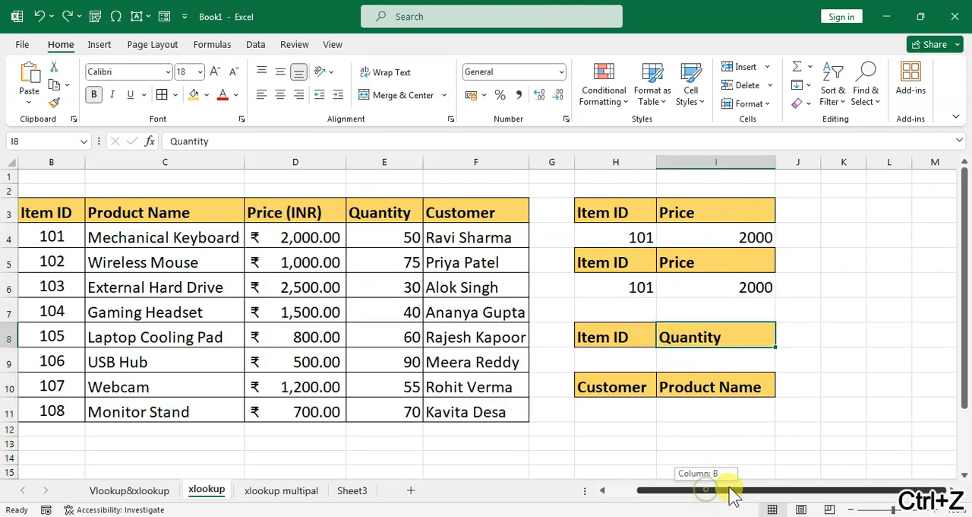
{"action": "left_click", "coordinate": [715, 288]}
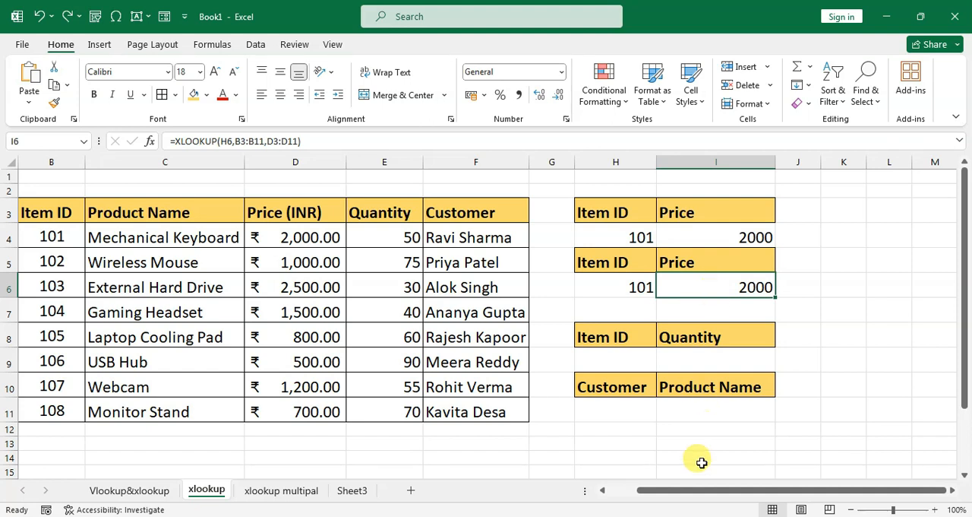
{"action": "left_click_drag", "start_coordinate": [705, 491], "coordinate": [677, 490]}
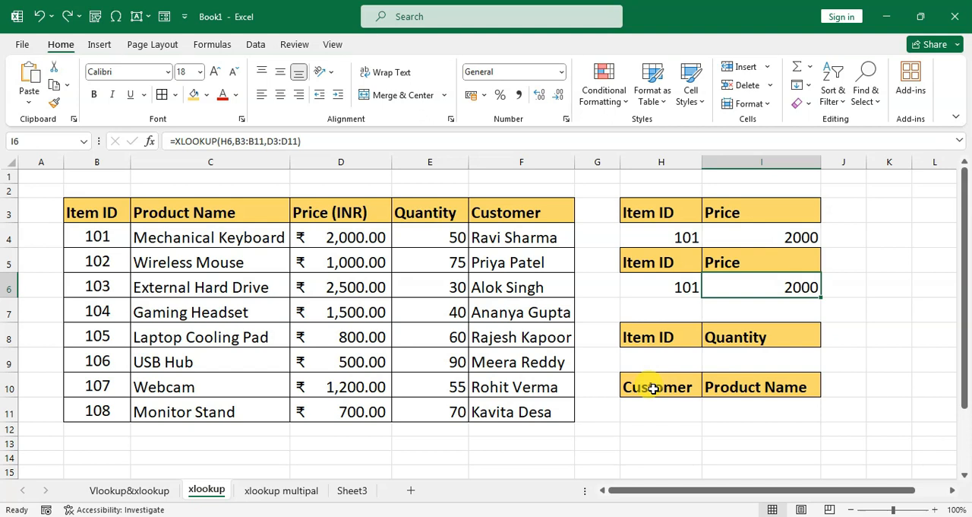
Enter item ID 111, which is missing from the table, in cell H6 as the XLOOKUP lookup value.
{"action": "left_click", "coordinate": [667, 290]}
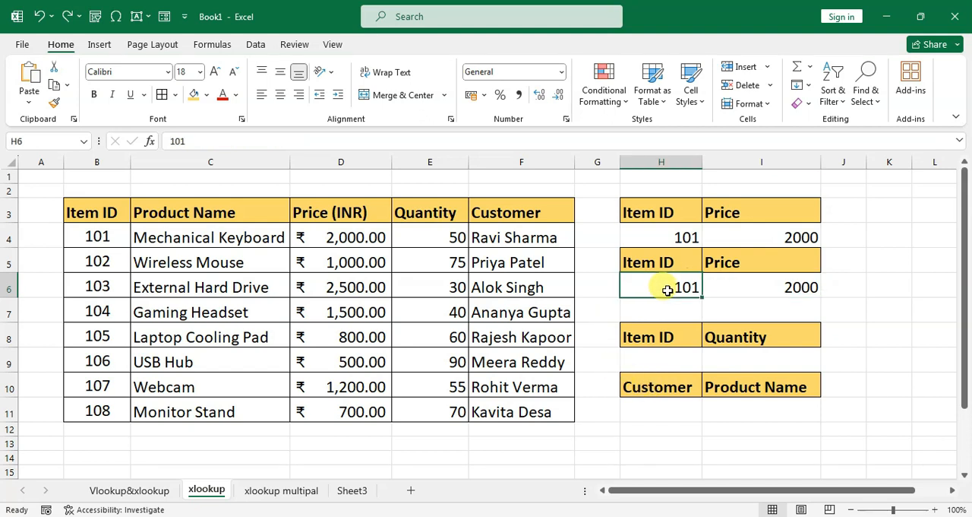
{"action": "type", "text": "111"}
{"action": "key", "text": "Return"}
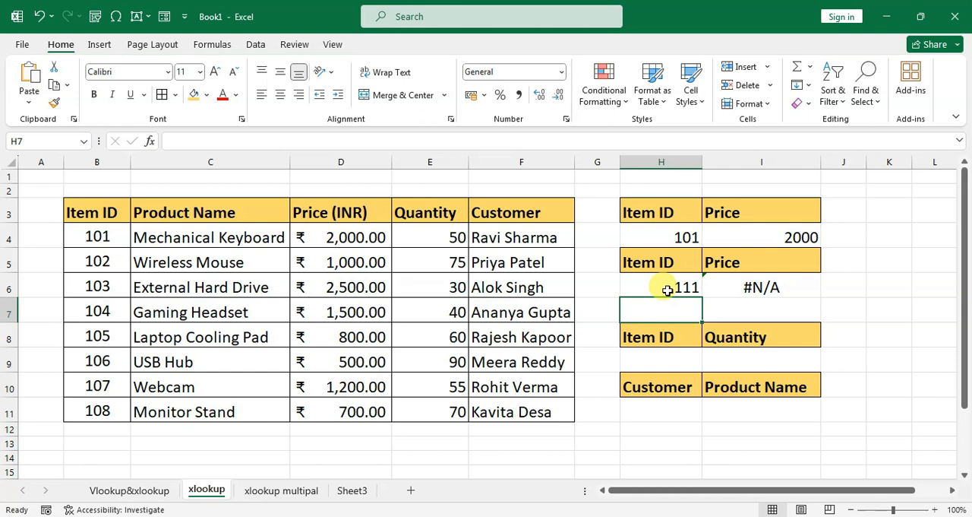
Extend the XLOOKUP price formula in cell I6 with "item not found" as its if_not_found argument.
{"action": "left_click", "coordinate": [667, 290]}
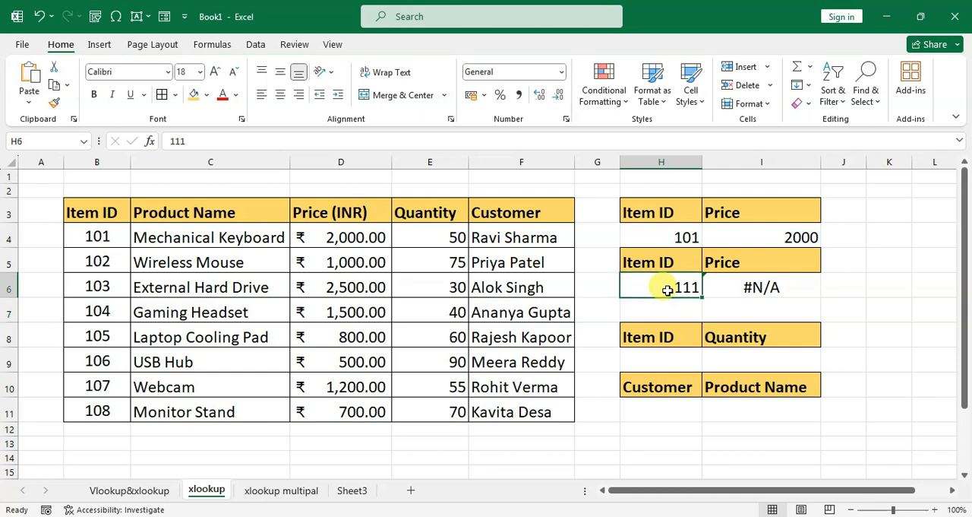
{"action": "key", "text": "Right"}
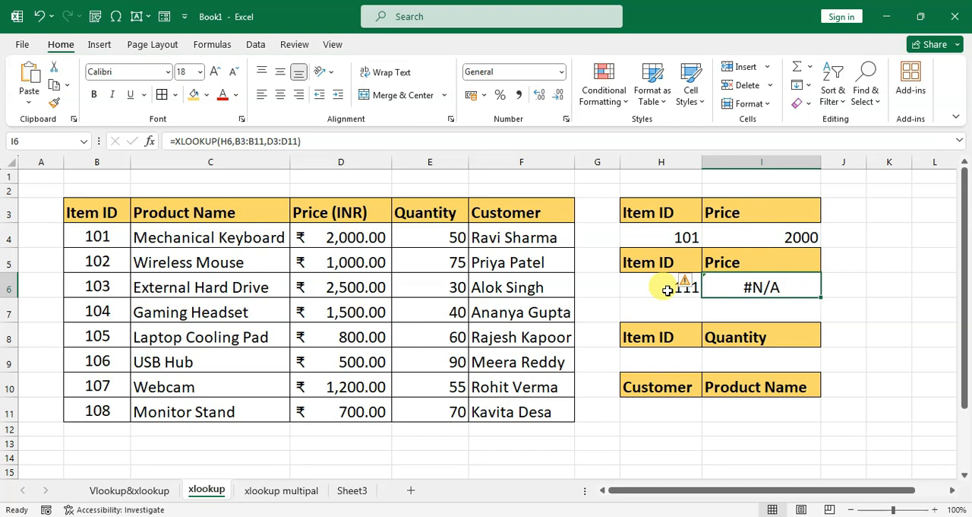
{"action": "double_click", "coordinate": [752, 287]}
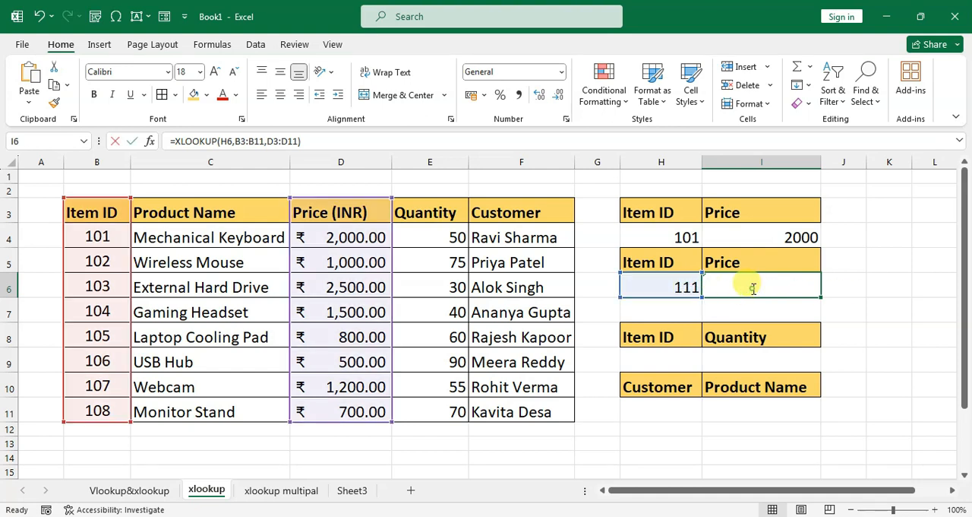
{"action": "left_click", "coordinate": [916, 287]}
{"action": "key", "text": "Delete"}
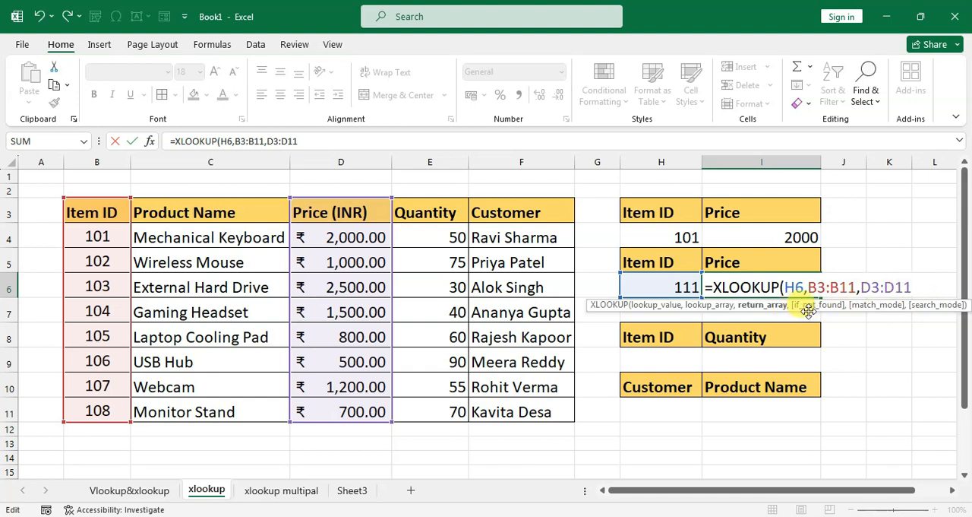
{"action": "type", "text": ","}
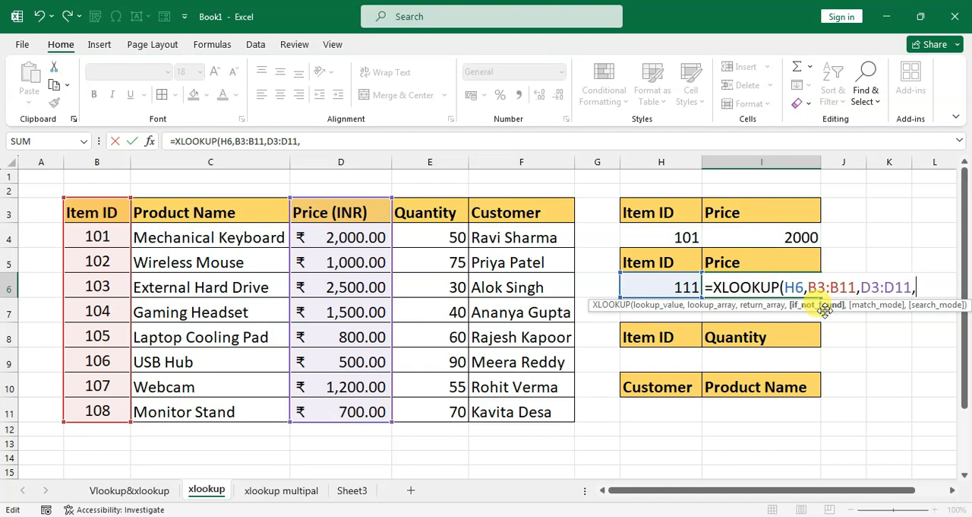
{"action": "type", "text": "\""}
{"action": "type", "text": "item i"}
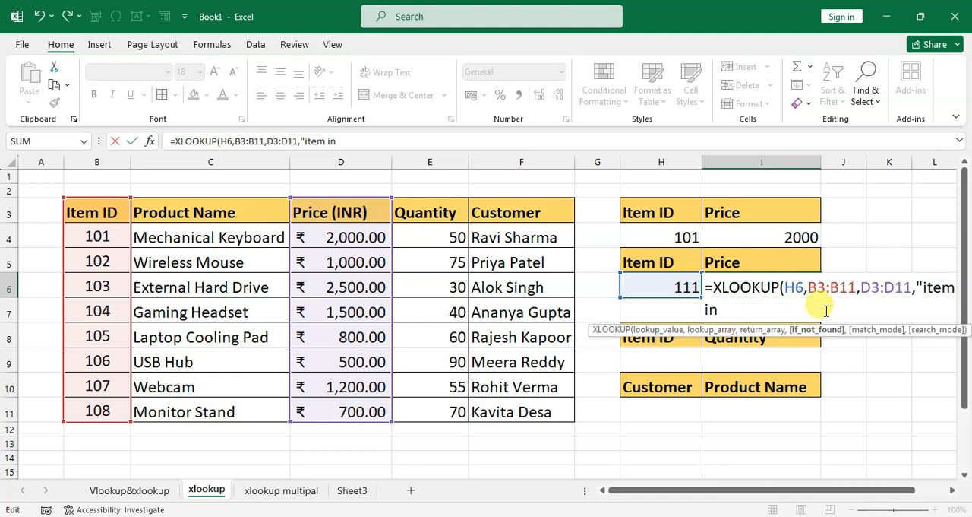
{"action": "key", "text": "BackSpace"}
{"action": "type", "text": "not found\""}
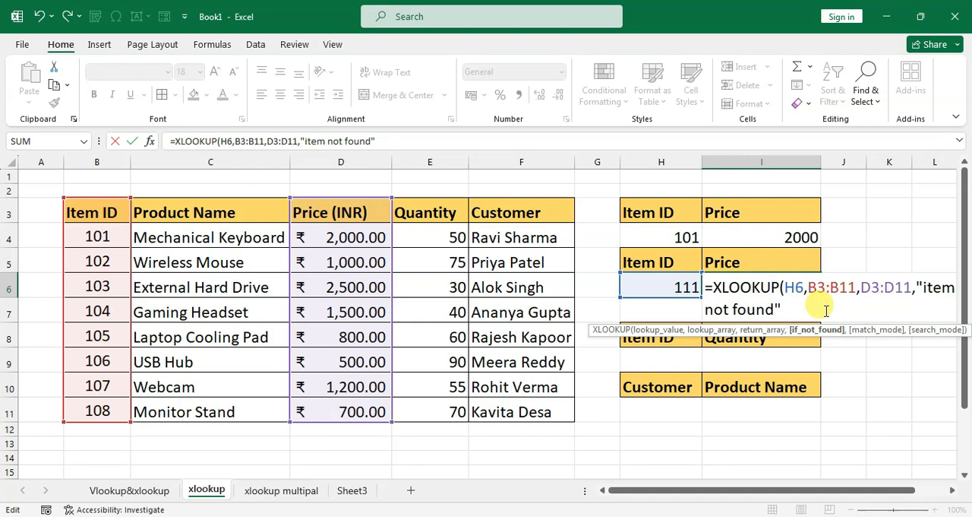
{"action": "type", "text": ")"}
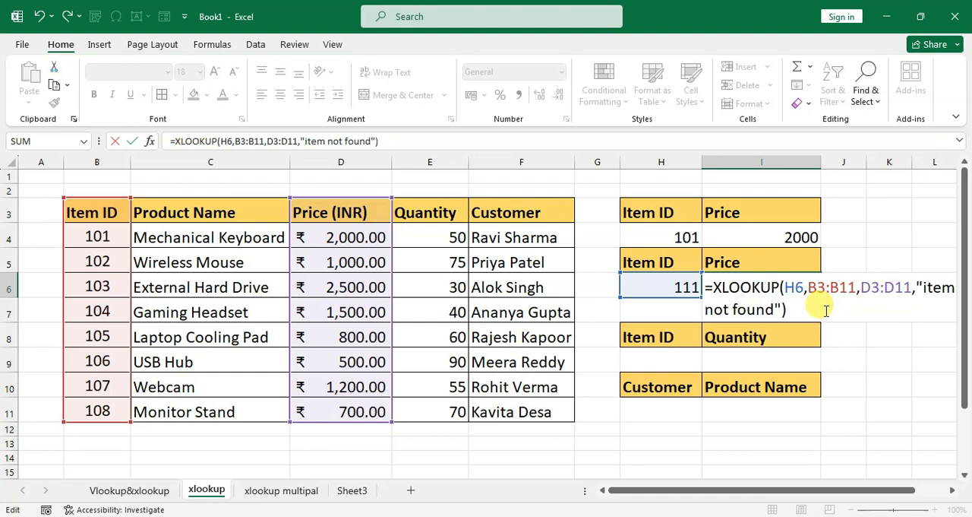
{"action": "key", "text": "Return"}
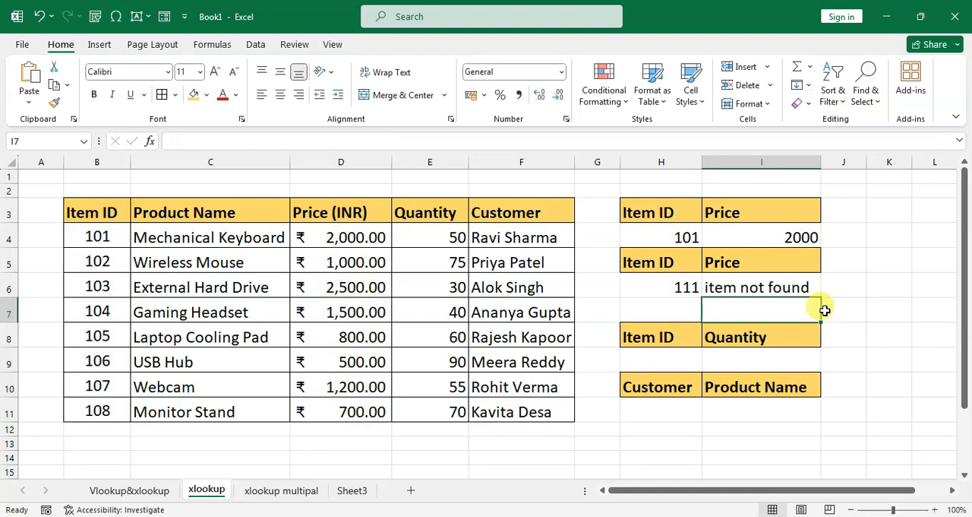
Change the lookup item ID in cell H6 to 120 and check the XLOOKUP price formula in I6.
{"action": "left_click", "coordinate": [663, 288]}
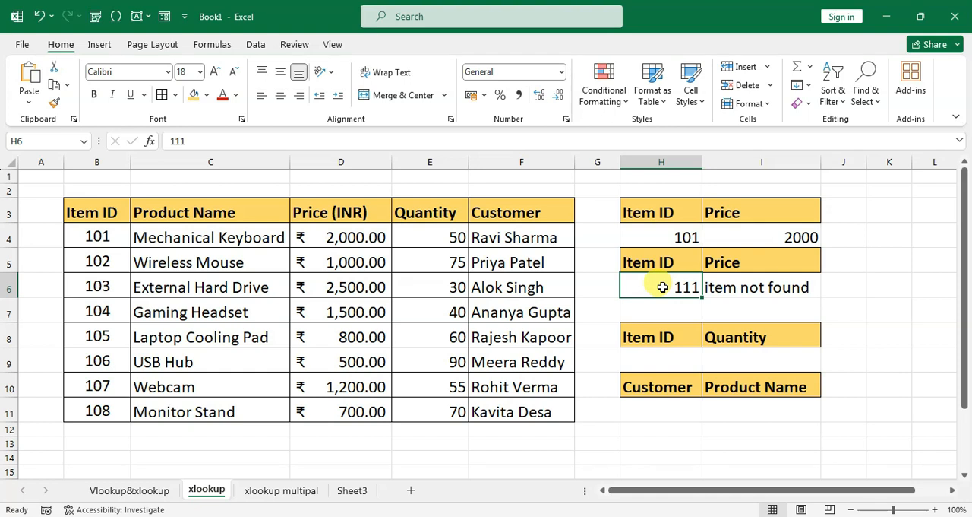
{"action": "double_click", "coordinate": [662, 287]}
{"action": "key", "text": "Return"}
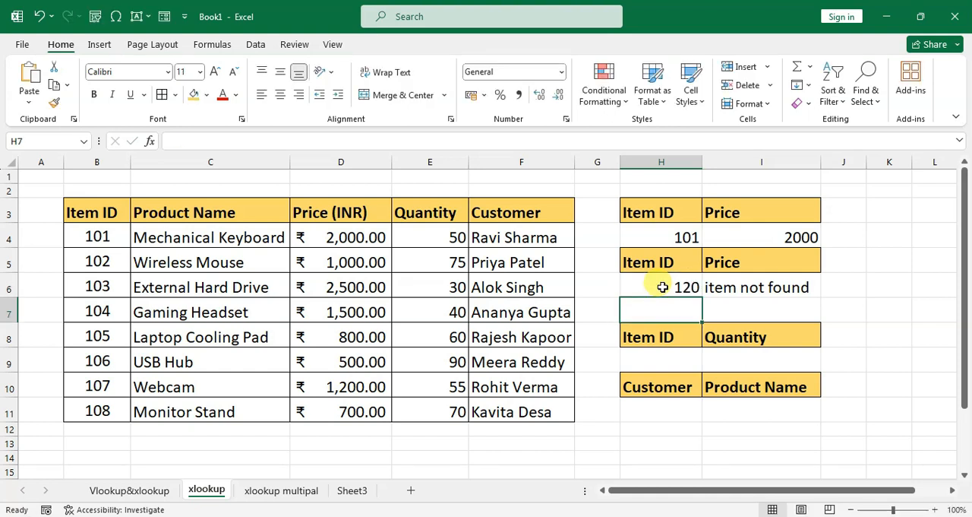
{"action": "left_click", "coordinate": [722, 285]}
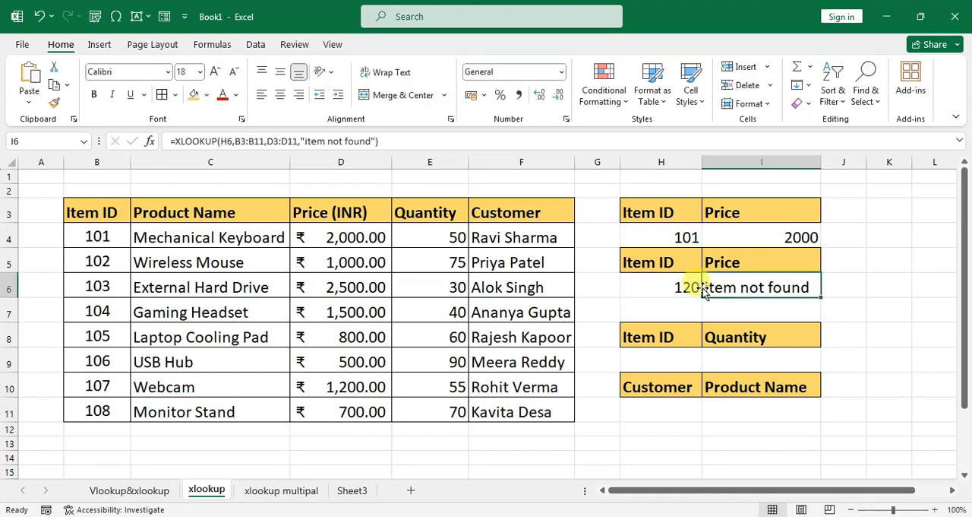
{"action": "left_click", "coordinate": [663, 287]}
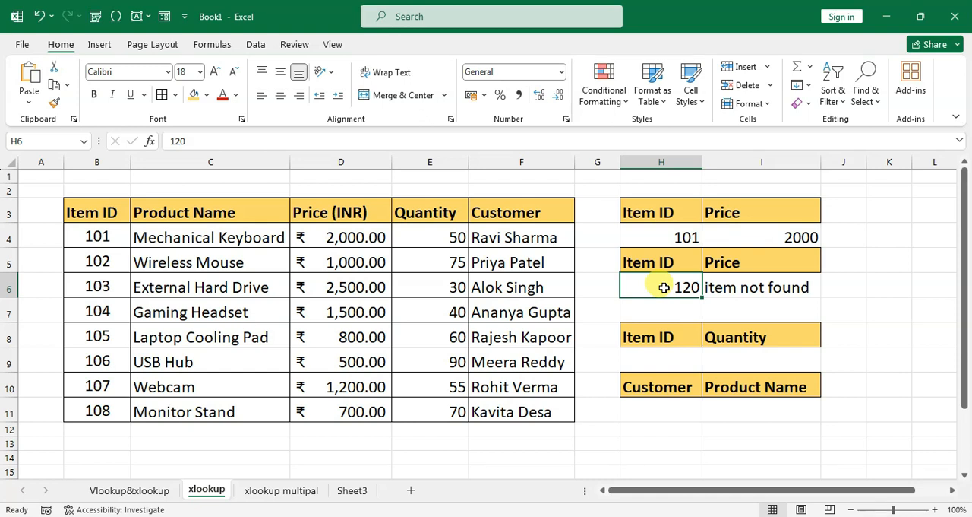
{"action": "left_click", "coordinate": [647, 365]}
{"action": "left_click", "coordinate": [739, 361]}
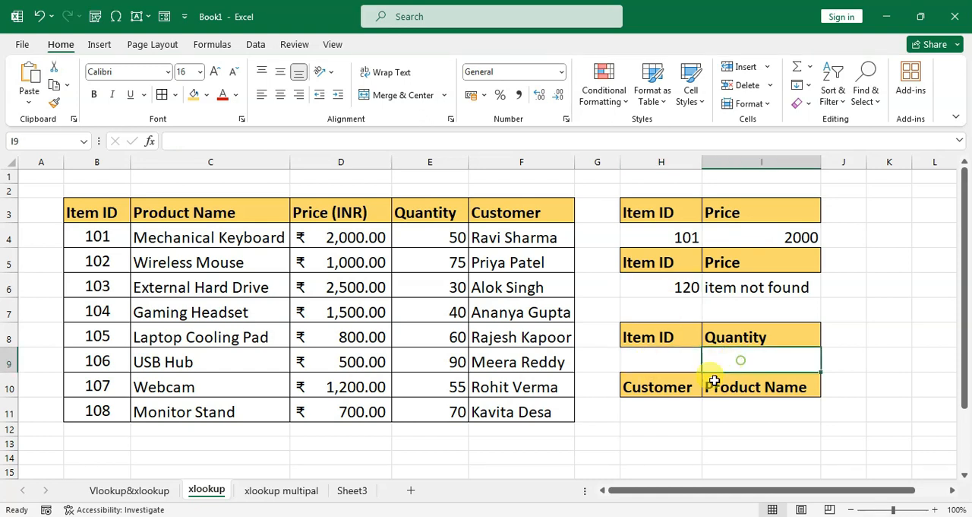
{"action": "left_click", "coordinate": [673, 397]}
{"action": "left_click", "coordinate": [760, 390]}
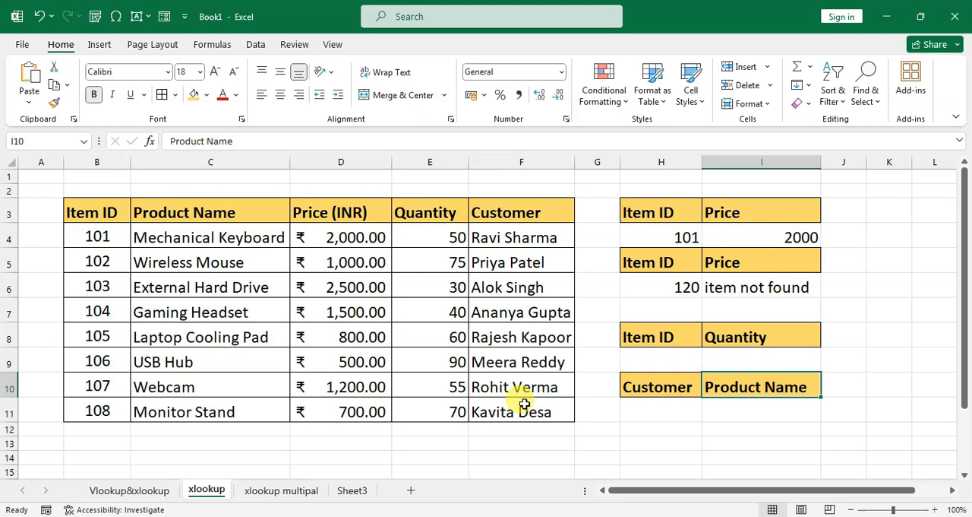
Open the xlookup multipal sheet and enter item ID 101 in cell H5 as the lookup value.
{"action": "left_click", "coordinate": [298, 491]}
{"action": "left_click_drag", "start_coordinate": [651, 490], "coordinate": [655, 493]}
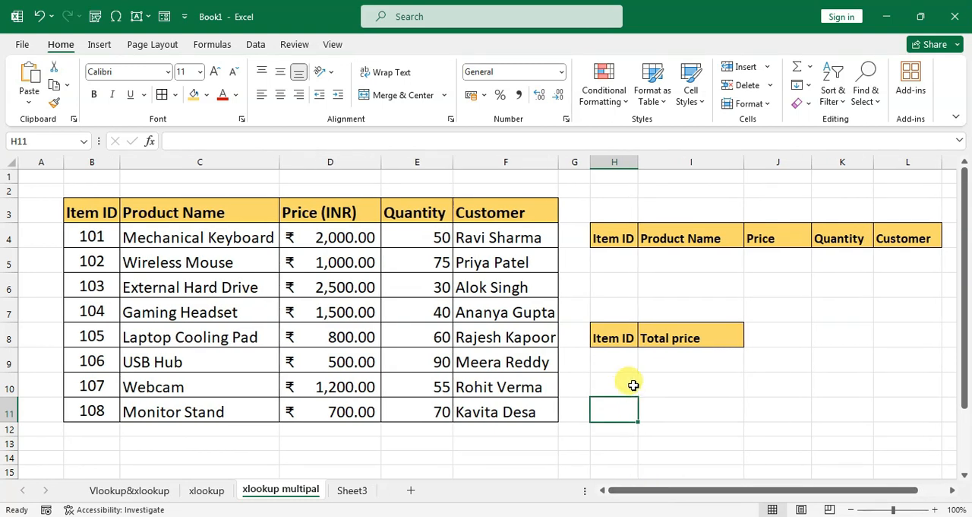
{"action": "left_click", "coordinate": [621, 264]}
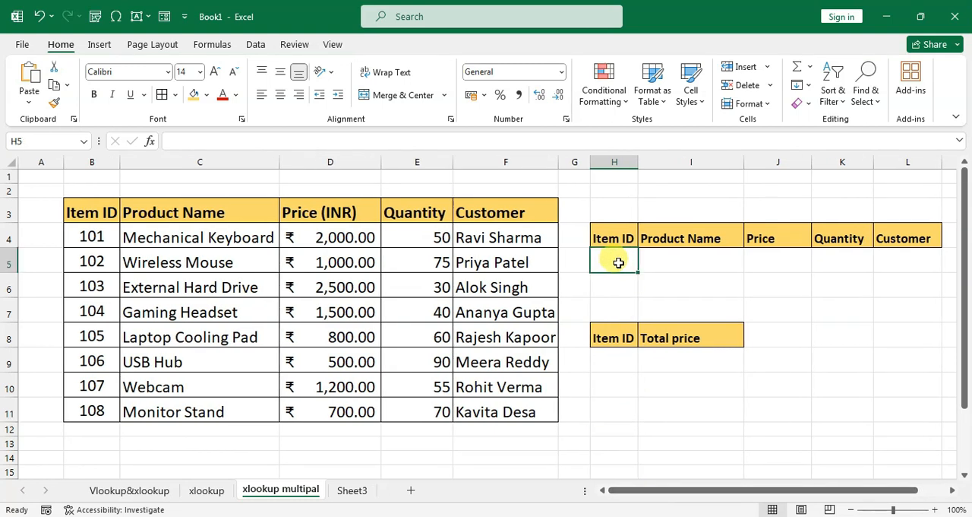
{"action": "type", "text": "101"}
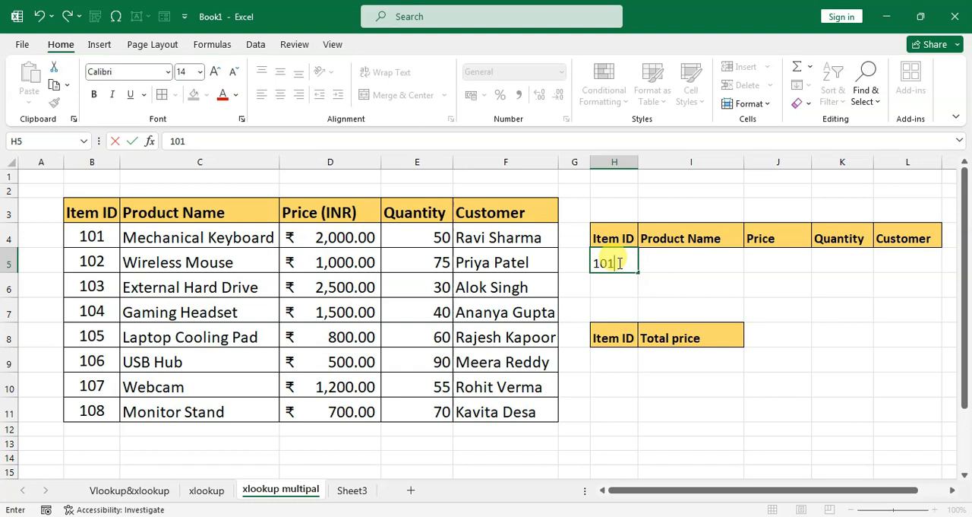
{"action": "key", "text": "Return"}
{"action": "left_click", "coordinate": [670, 261]}
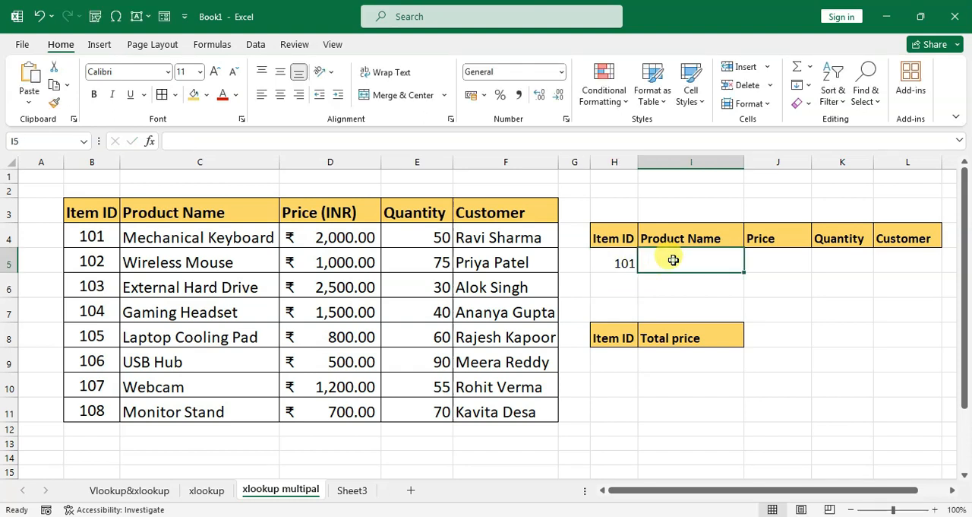
{"action": "left_click", "coordinate": [769, 259]}
{"action": "left_click", "coordinate": [832, 259]}
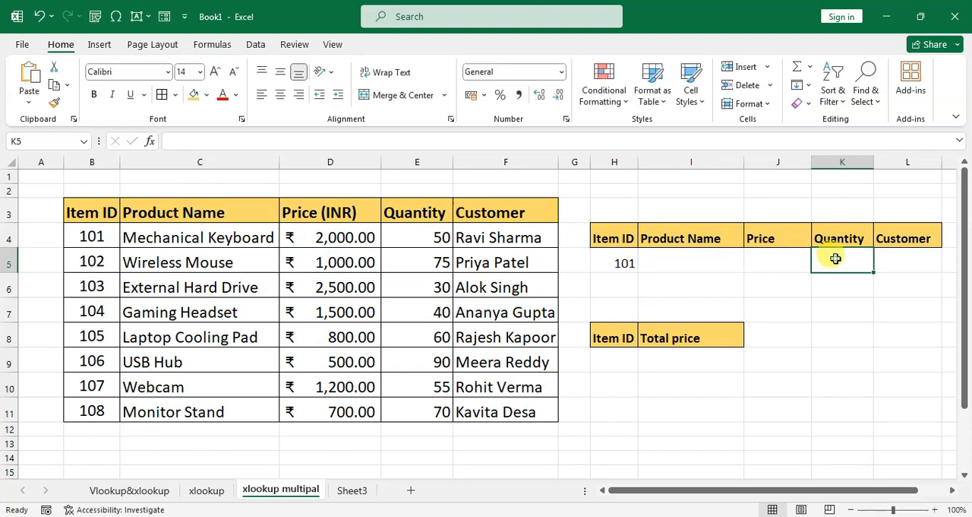
{"action": "left_click", "coordinate": [887, 258]}
Set the font size of cells H5:L5 to 14.
{"action": "left_click_drag", "start_coordinate": [629, 260], "coordinate": [898, 259]}
{"action": "left_click", "coordinate": [215, 71]}
{"action": "left_click", "coordinate": [233, 71]}
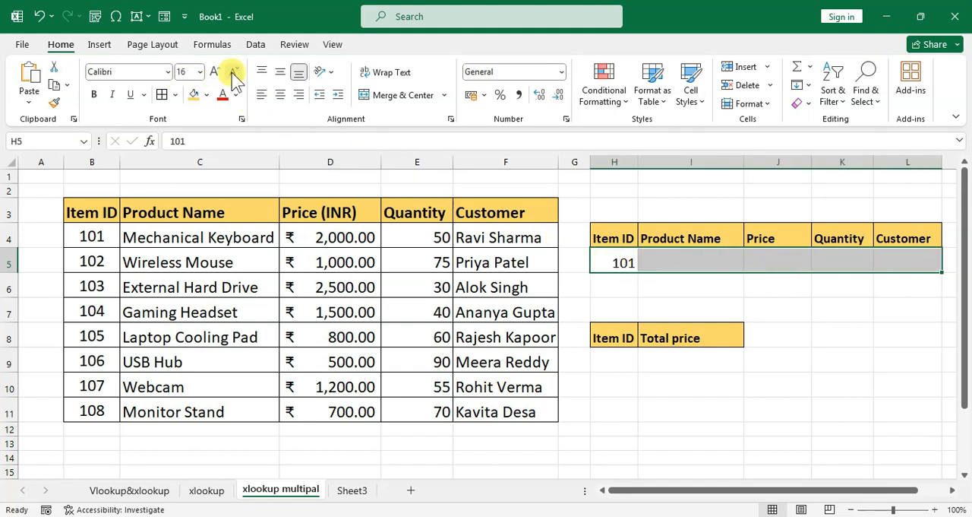
{"action": "left_click", "coordinate": [606, 282]}
{"action": "left_click", "coordinate": [625, 257]}
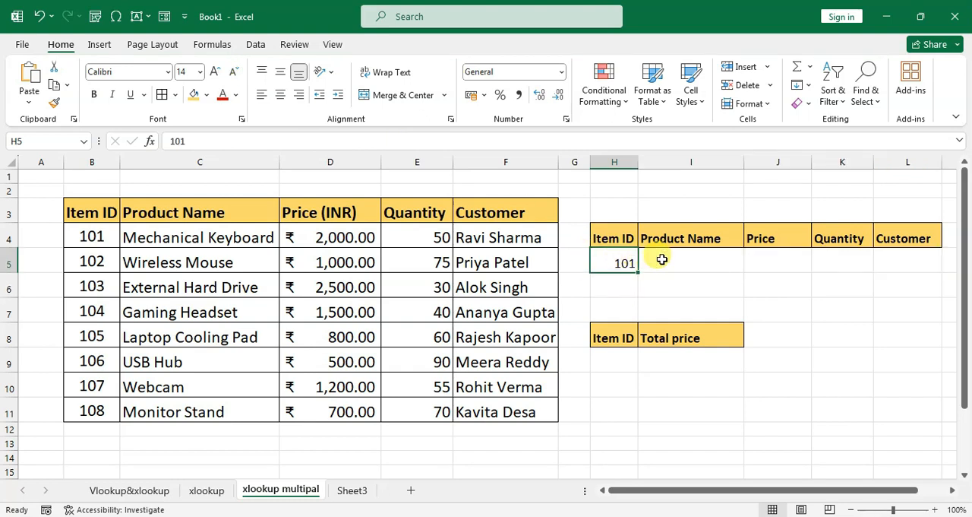
{"action": "left_click", "coordinate": [717, 258]}
{"action": "left_click", "coordinate": [766, 258]}
{"action": "left_click", "coordinate": [835, 258]}
{"action": "left_click", "coordinate": [895, 258]}
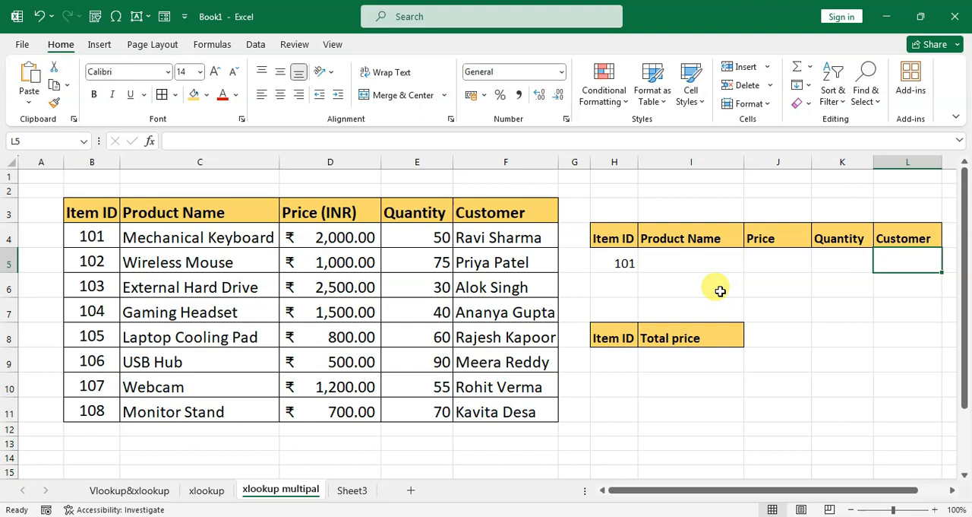
Start an XLOOKUP formula in cell I5 under Product Name, with H5 as the lookup value.
{"action": "left_click", "coordinate": [696, 262]}
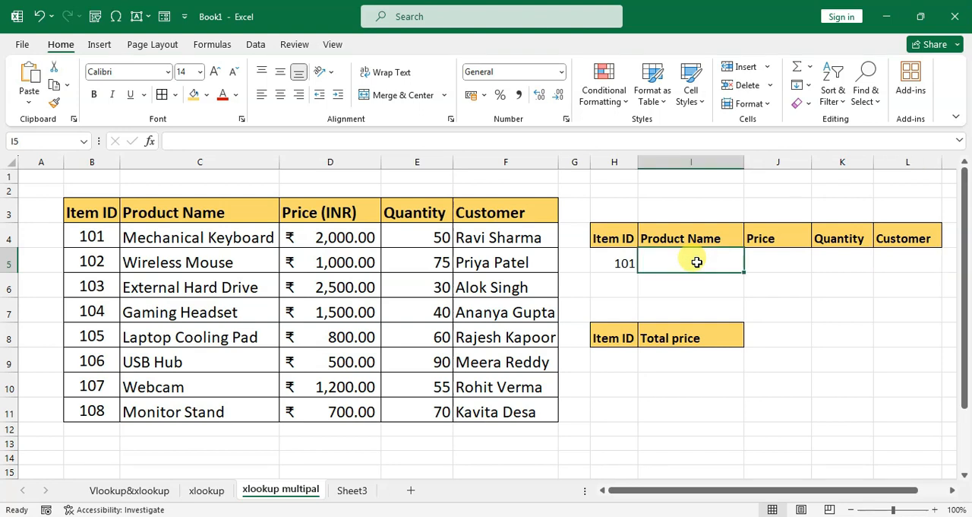
{"action": "type", "text": "="}
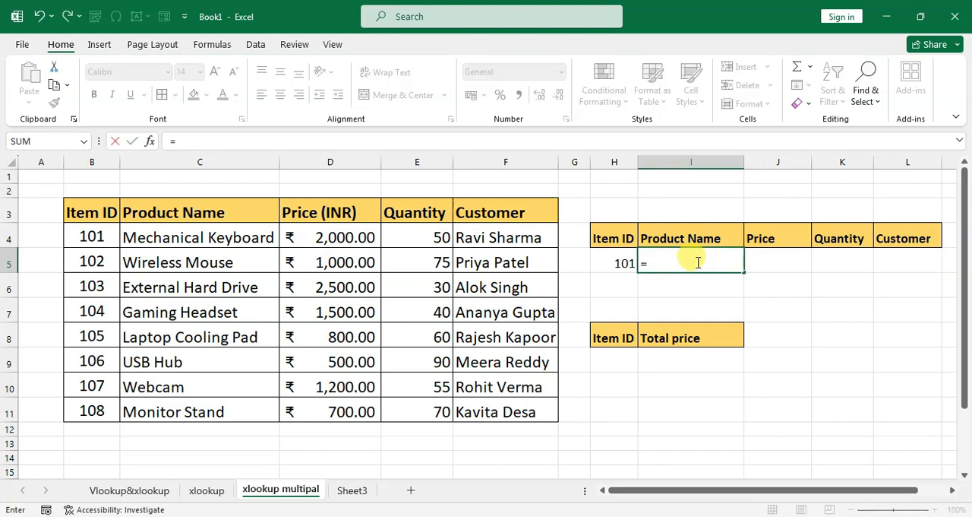
{"action": "type", "text": "xl"}
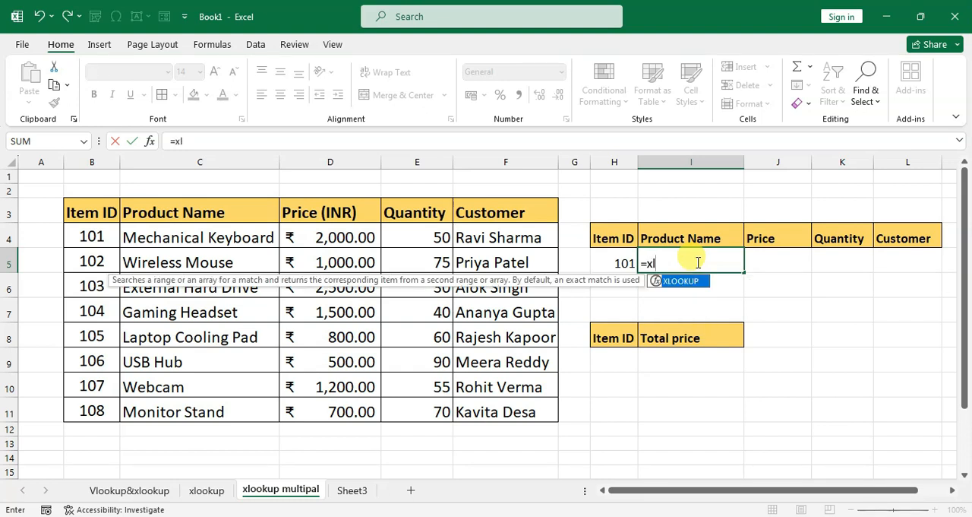
{"action": "type", "text": "ookup("}
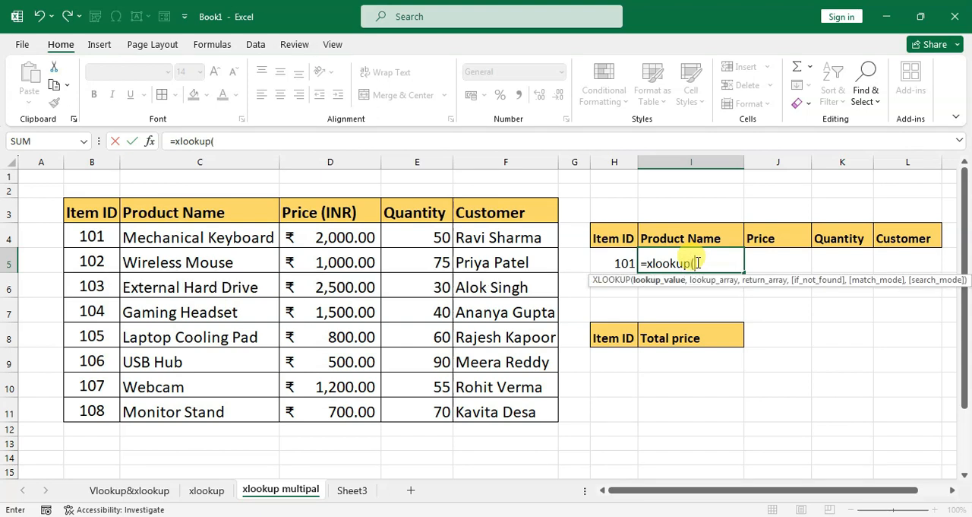
{"action": "left_click", "coordinate": [620, 263]}
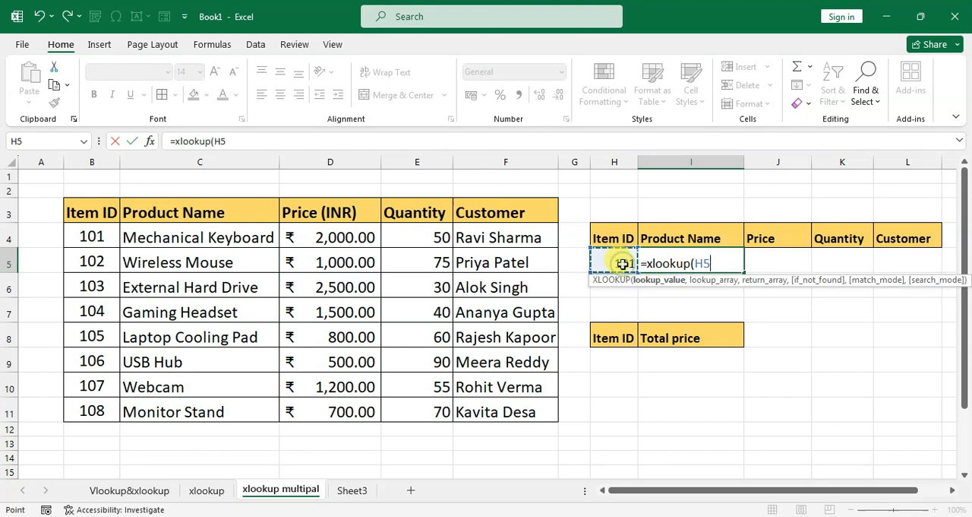
{"action": "type", "text": ","}
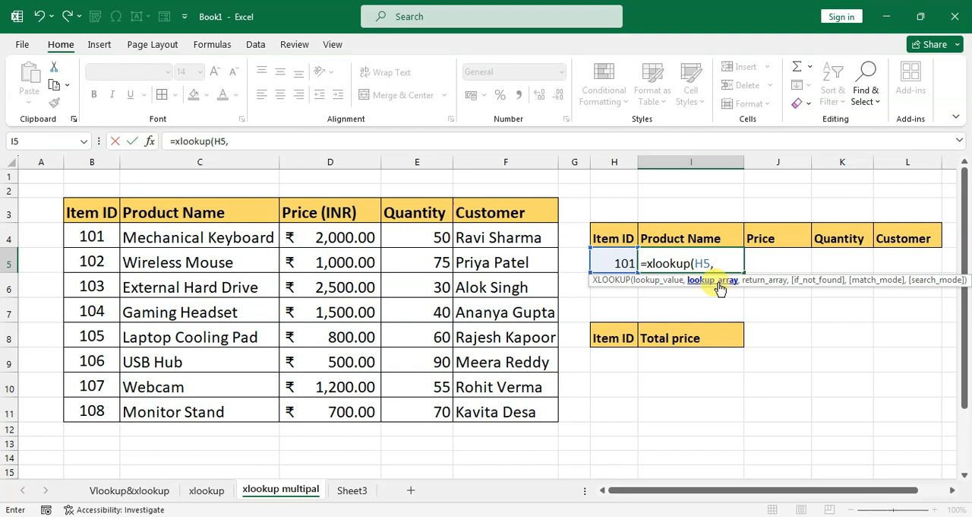
Complete the XLOOKUP formula in I5 with lookup array B3:B11 and the multi-column return array C3:F11.
{"action": "left_click", "coordinate": [95, 218]}
{"action": "left_click_drag", "start_coordinate": [95, 219], "coordinate": [96, 408]}
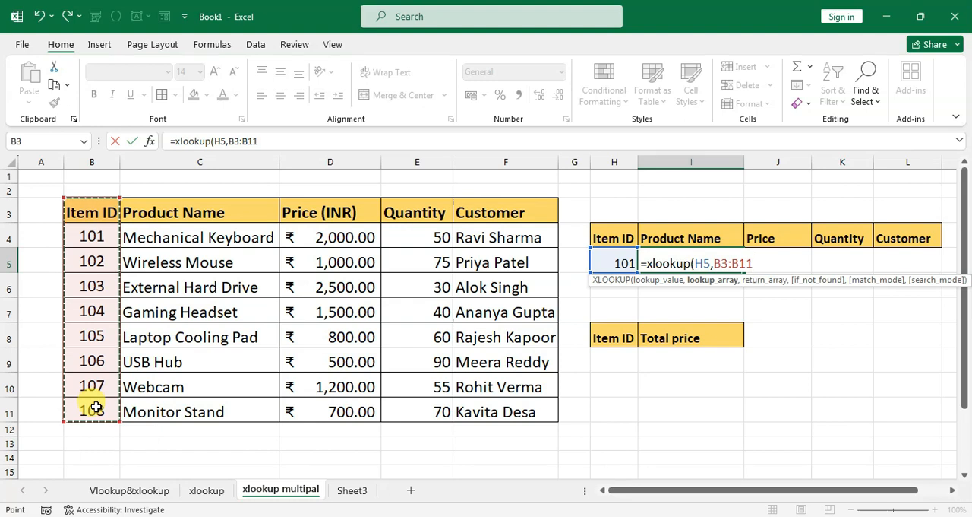
{"action": "type", "text": ","}
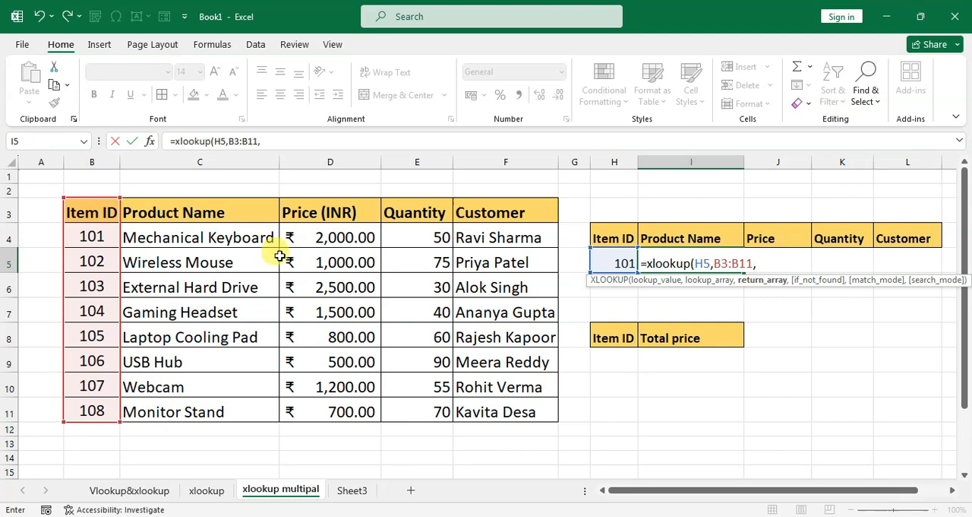
{"action": "left_click_drag", "start_coordinate": [188, 216], "coordinate": [503, 407]}
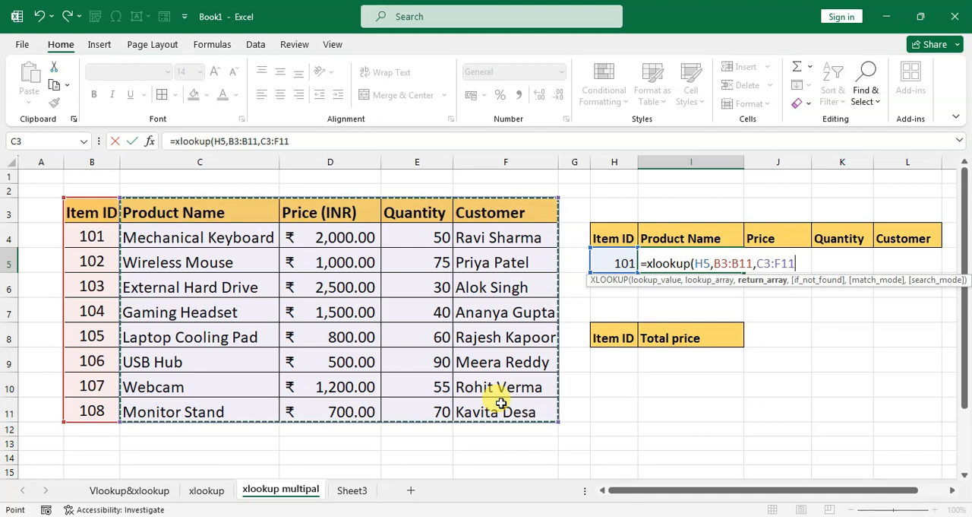
{"action": "type", "text": ")"}
{"action": "key", "text": "Return"}
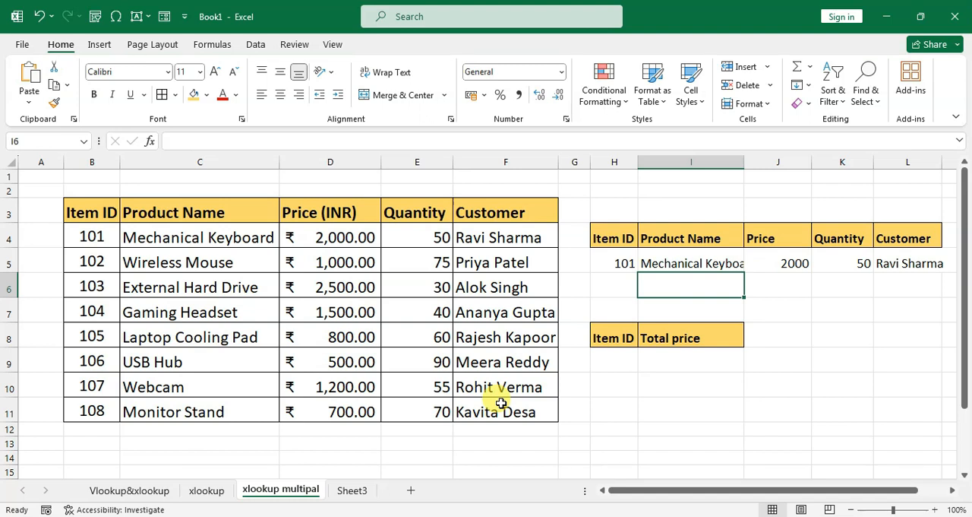
Inspect the price, quantity and customer results in J5:L5 and the formula behind them.
{"action": "left_click", "coordinate": [760, 285]}
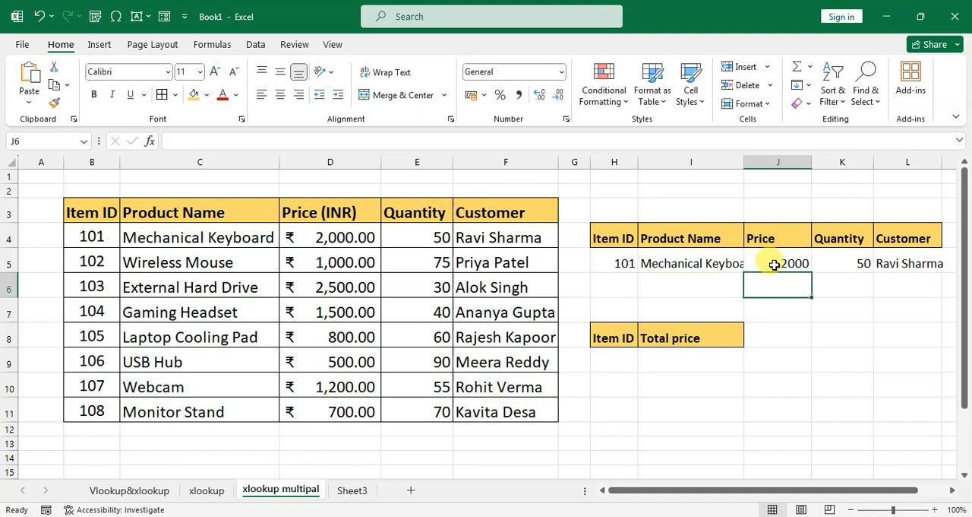
{"action": "left_click", "coordinate": [774, 264]}
{"action": "left_click", "coordinate": [849, 261]}
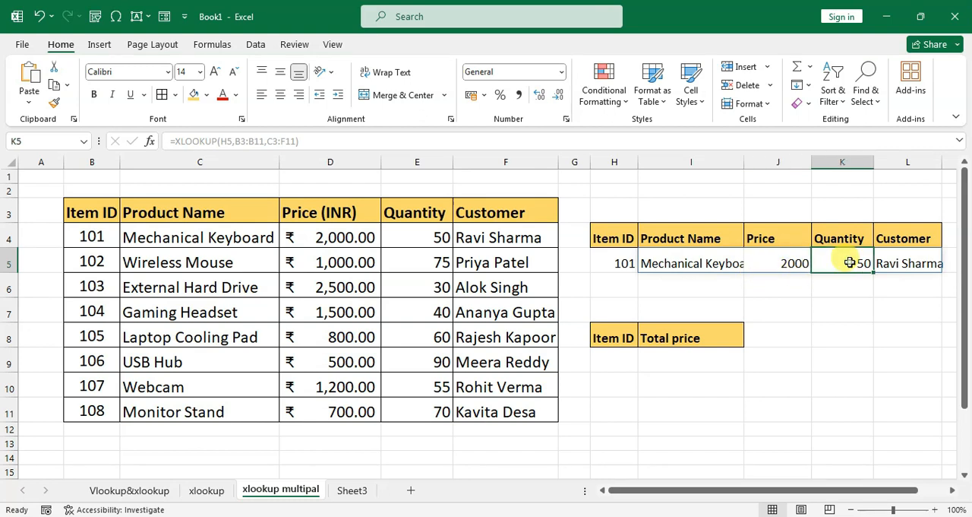
{"action": "left_click", "coordinate": [904, 262]}
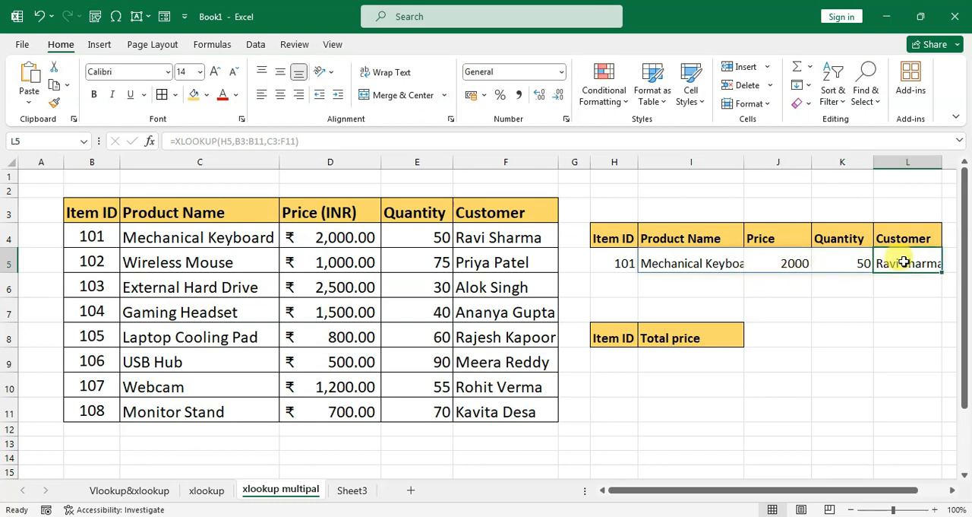
Try to clear only the spilled Quantity result in cell K5.
{"action": "left_click", "coordinate": [841, 265]}
{"action": "key", "text": "BackSpace"}
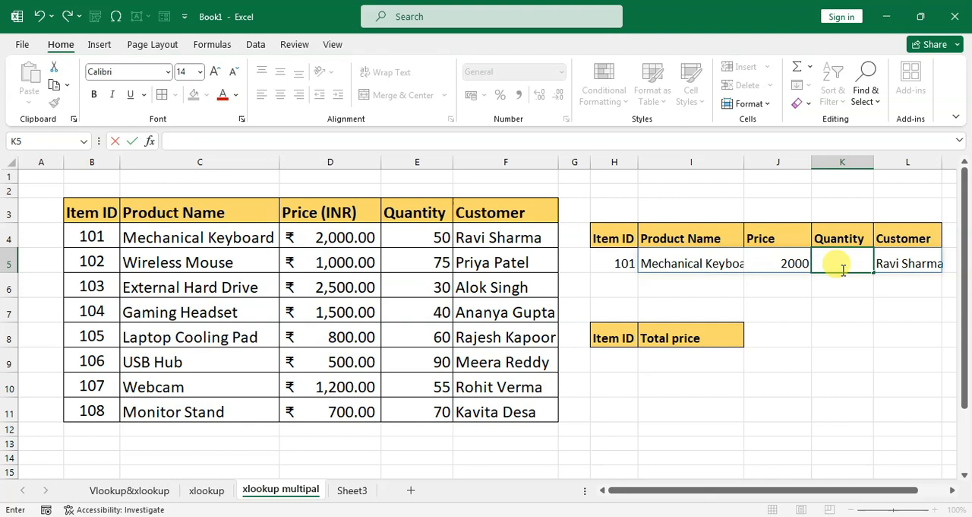
{"action": "key", "text": "Return"}
{"action": "left_click", "coordinate": [840, 262]}
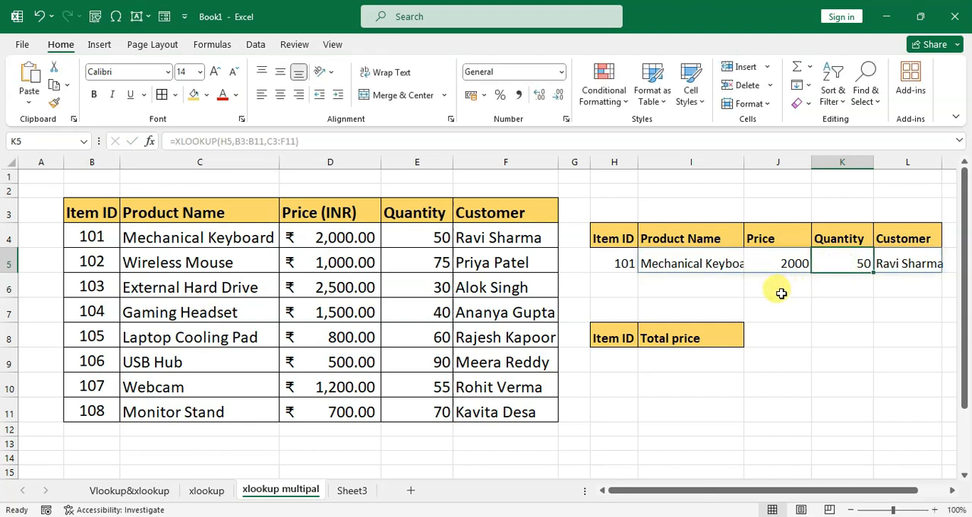
Add "value not found" as the if_not_found argument of the XLOOKUP formula in I5.
{"action": "left_click", "coordinate": [689, 262]}
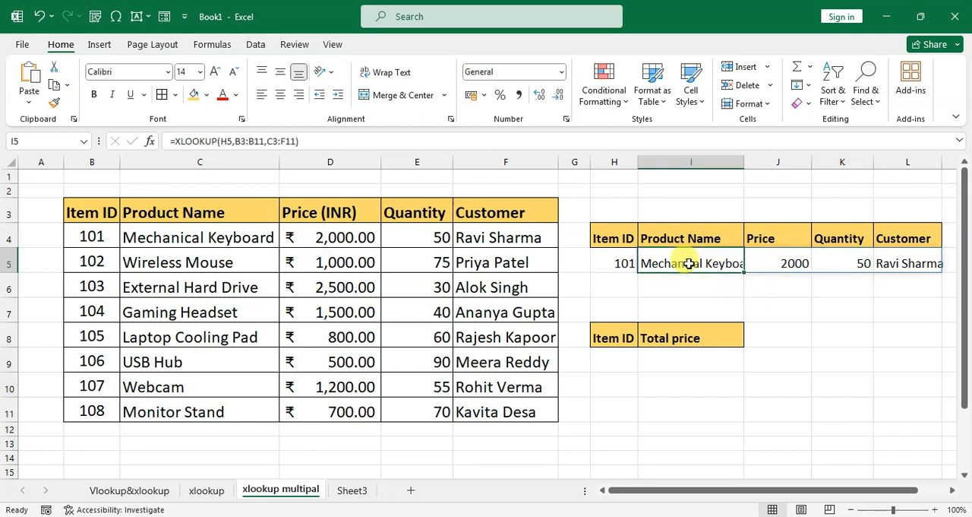
{"action": "double_click", "coordinate": [688, 263]}
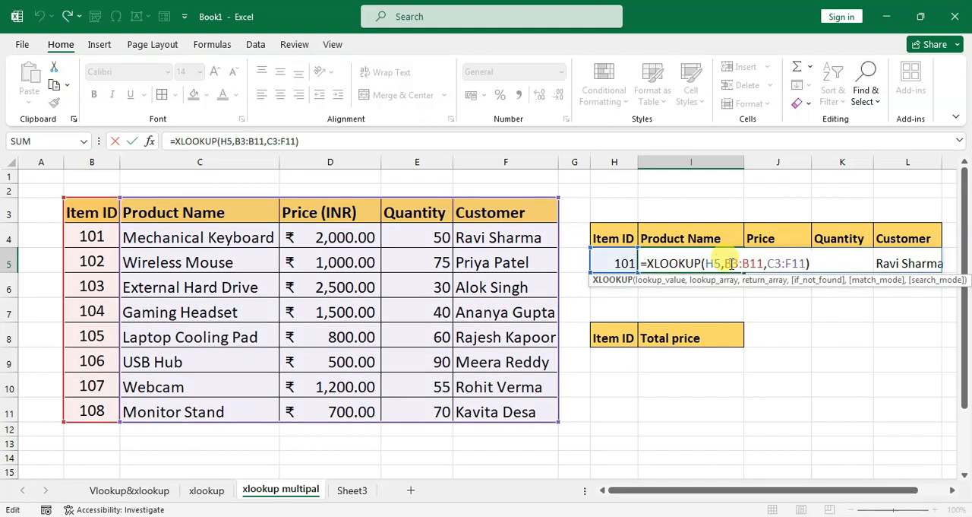
{"action": "left_click", "coordinate": [825, 264]}
{"action": "key", "text": "BackSpace"}
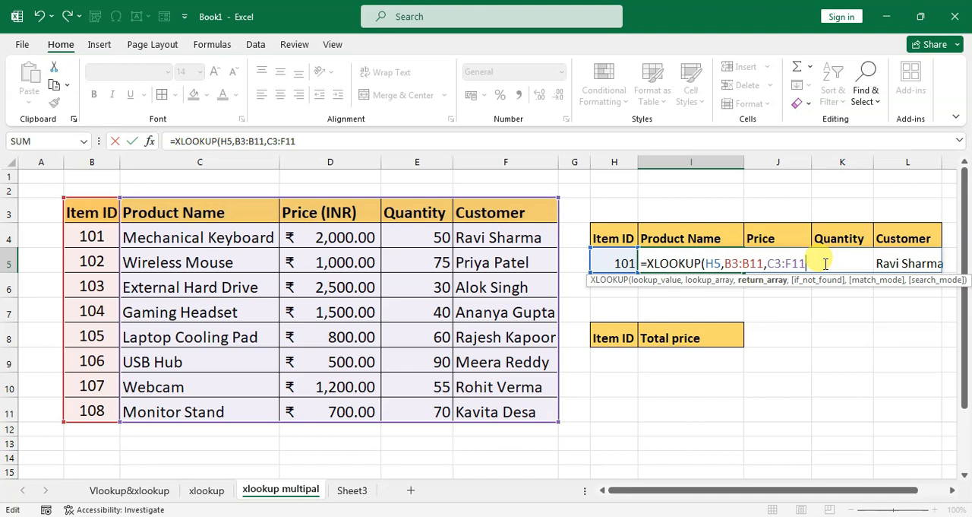
{"action": "type", "text": ","}
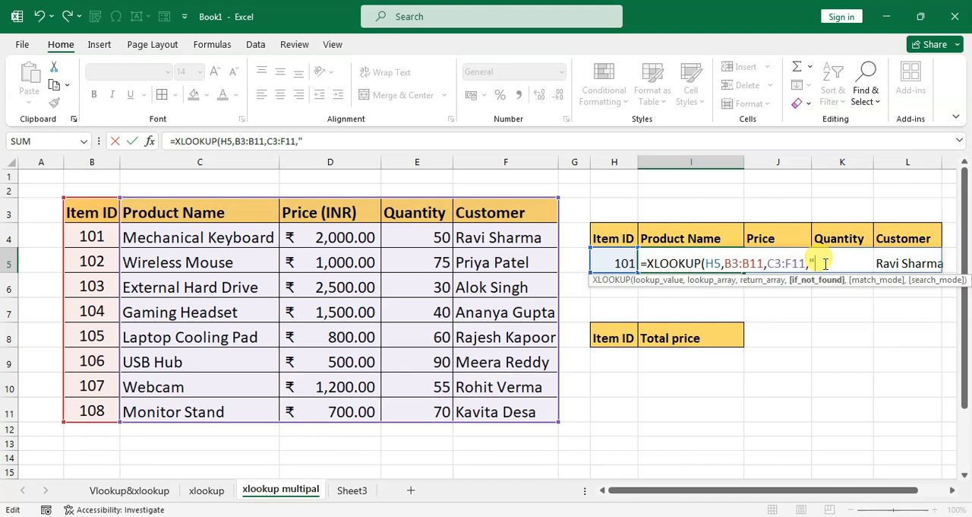
{"action": "type", "text": "\"value not found"}
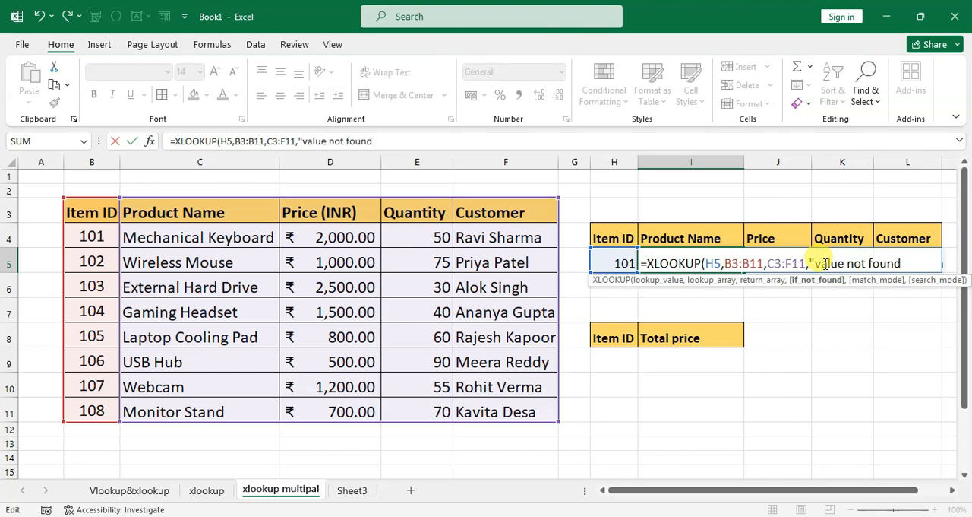
{"action": "type", "text": "\")"}
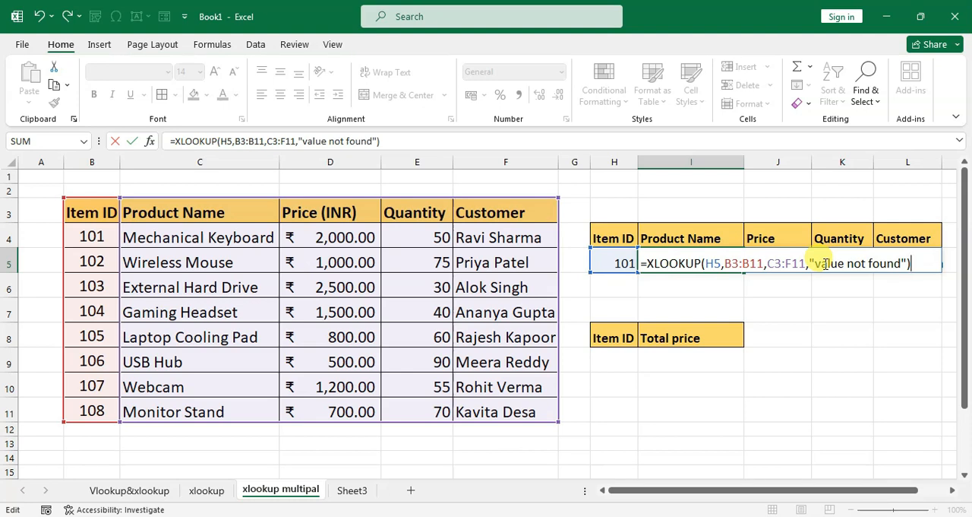
{"action": "key", "text": "Return"}
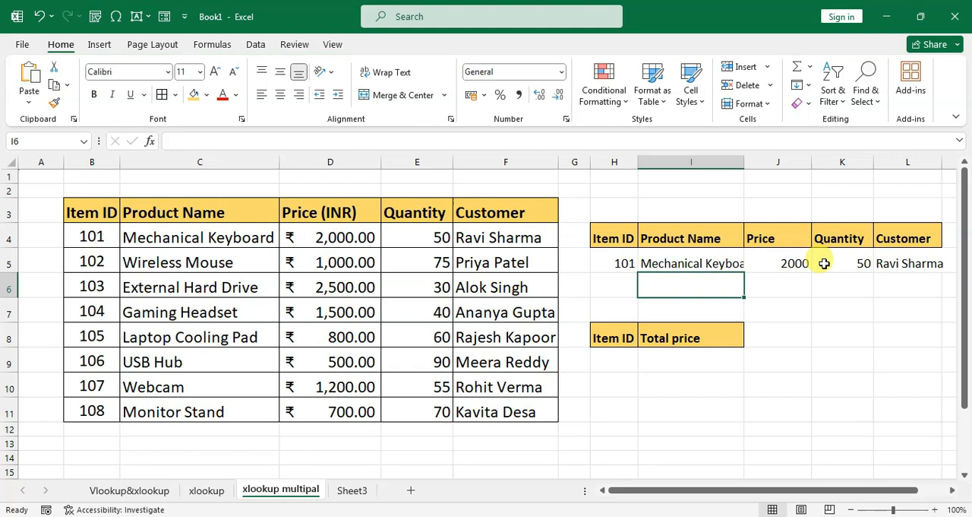
Enter the nonexistent item ID 120 in H5 to test the formula's not-found handling.
{"action": "left_click", "coordinate": [617, 261]}
{"action": "type", "text": "120"}
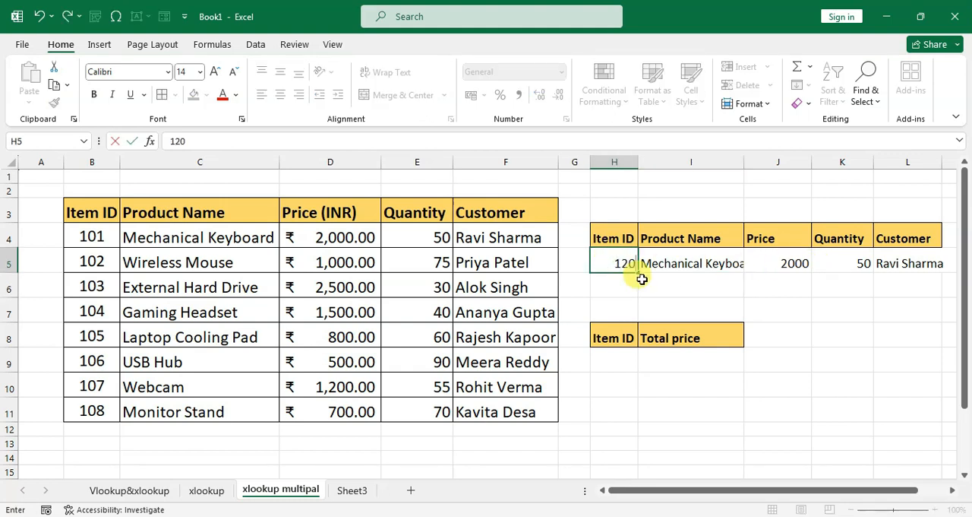
{"action": "key", "text": "Return"}
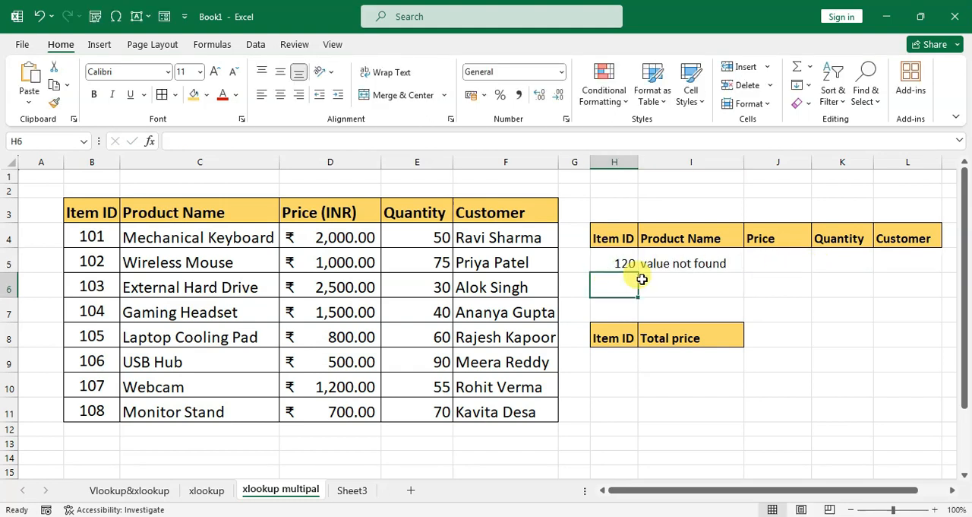
{"action": "left_click", "coordinate": [655, 262]}
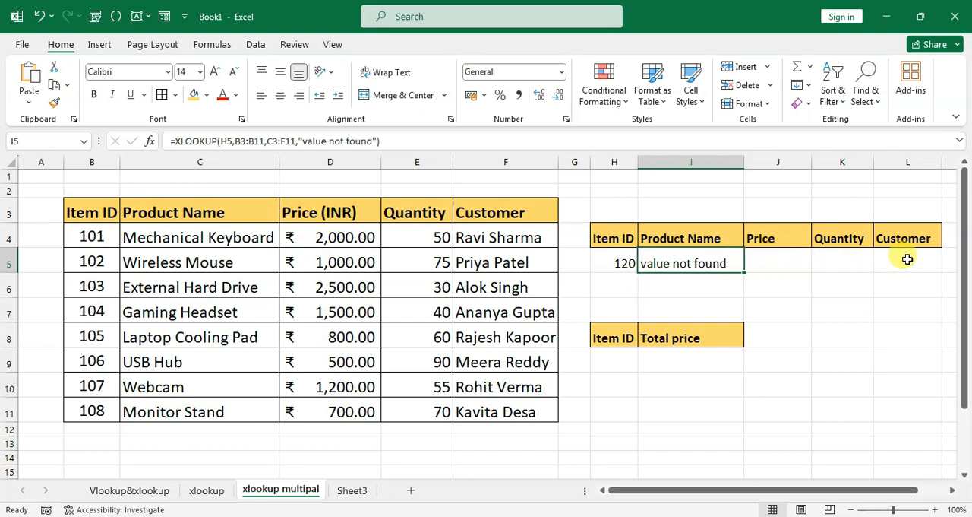
Set the lookup item ID in H5 to 102 and check the Product Name result.
{"action": "left_click", "coordinate": [623, 262]}
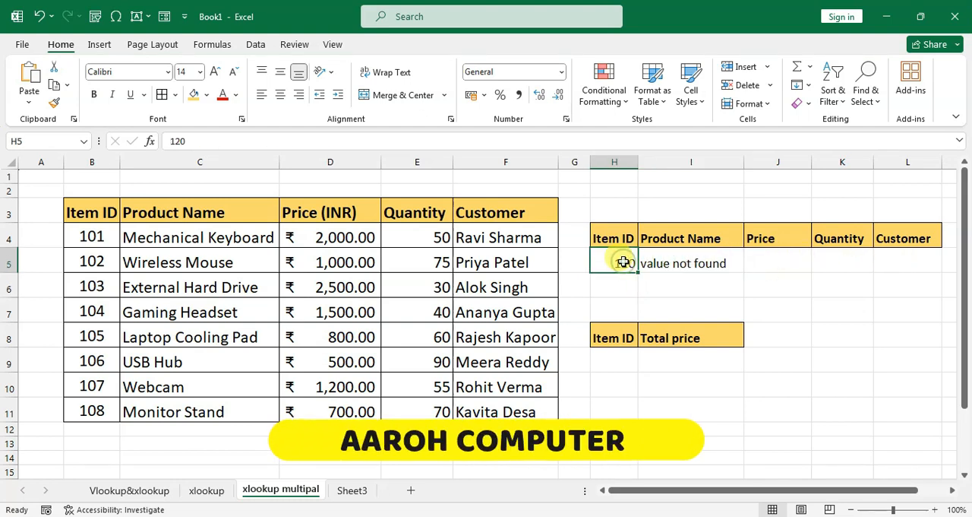
{"action": "type", "text": "102"}
{"action": "key", "text": "Return"}
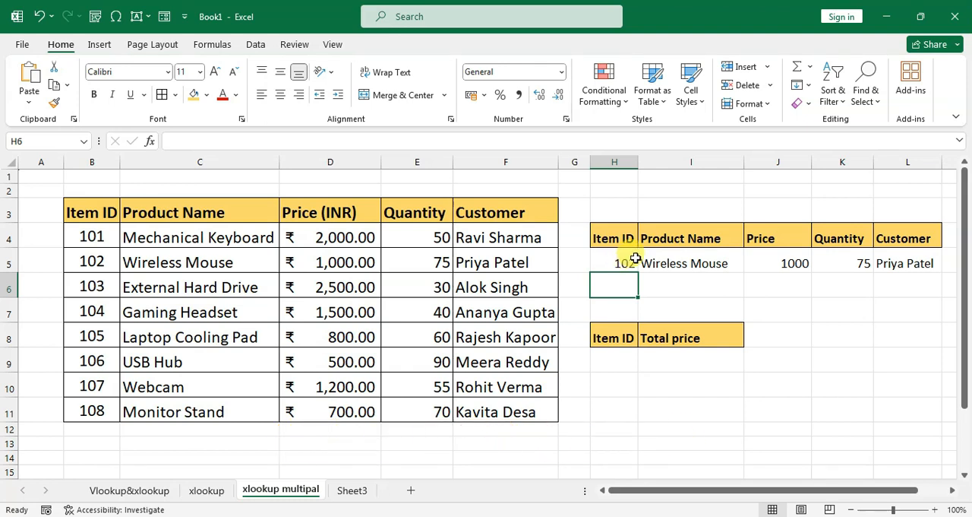
{"action": "left_click", "coordinate": [670, 265]}
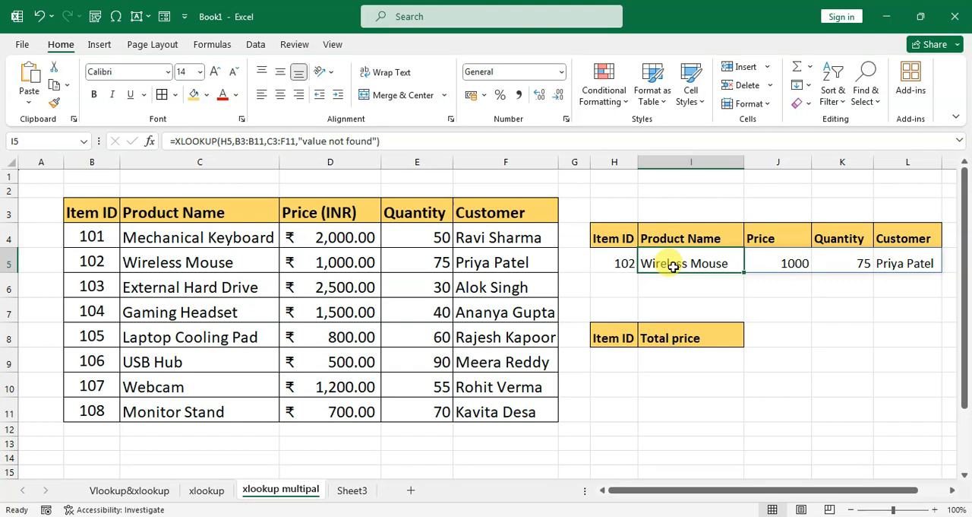
Review the empty Item ID and Total price cells and the source price and quantity of item 101.
{"action": "left_click", "coordinate": [617, 359]}
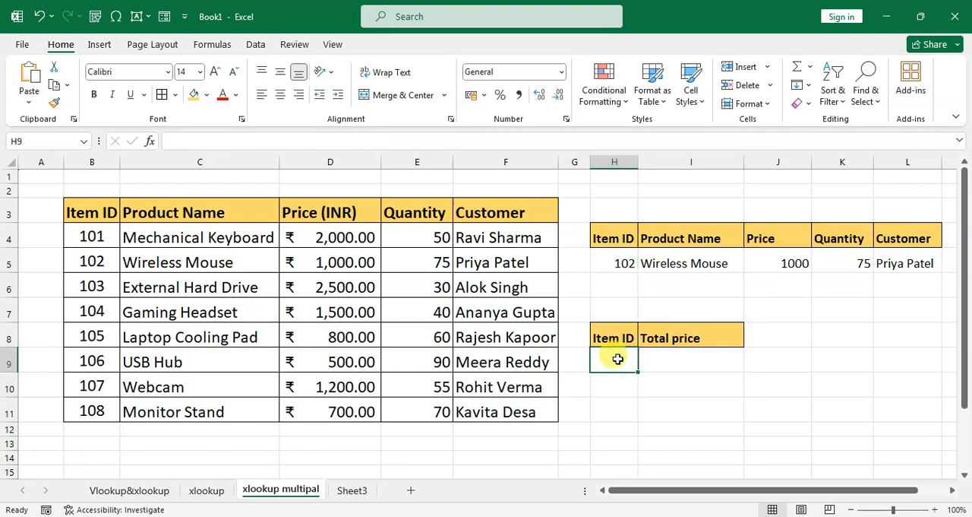
{"action": "left_click", "coordinate": [666, 355]}
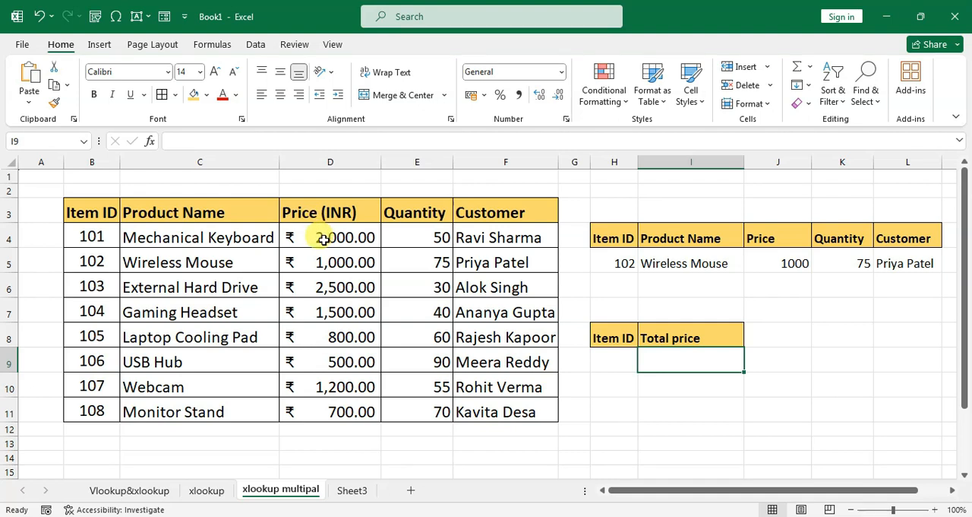
{"action": "left_click", "coordinate": [407, 238]}
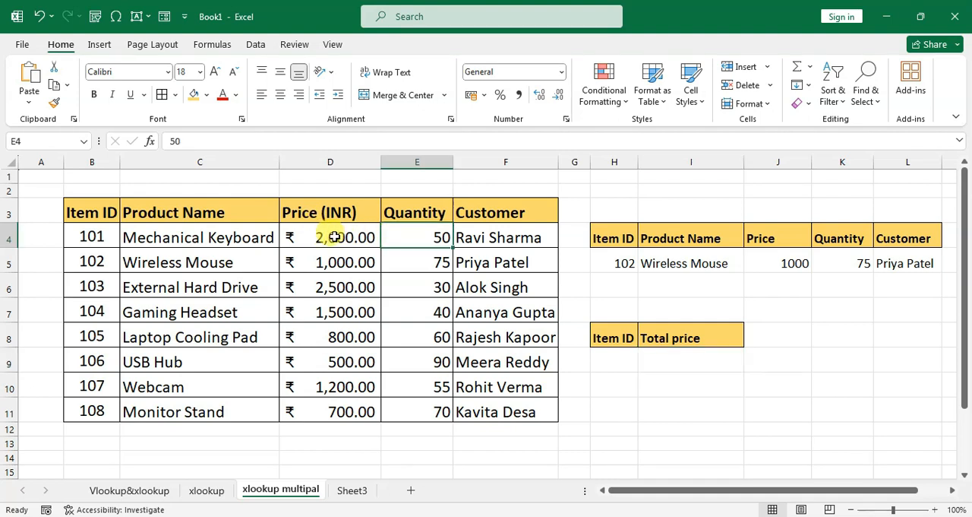
{"action": "left_click", "coordinate": [334, 237]}
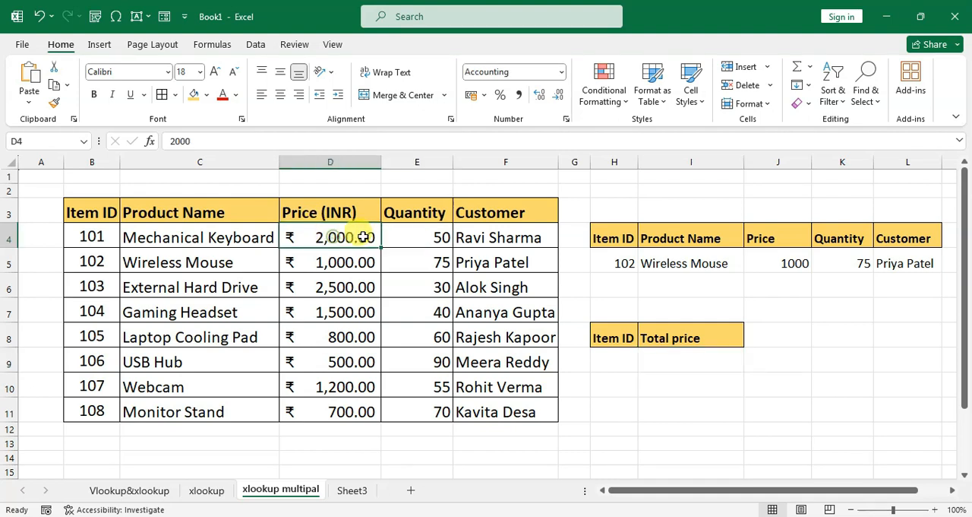
{"action": "left_click", "coordinate": [669, 362]}
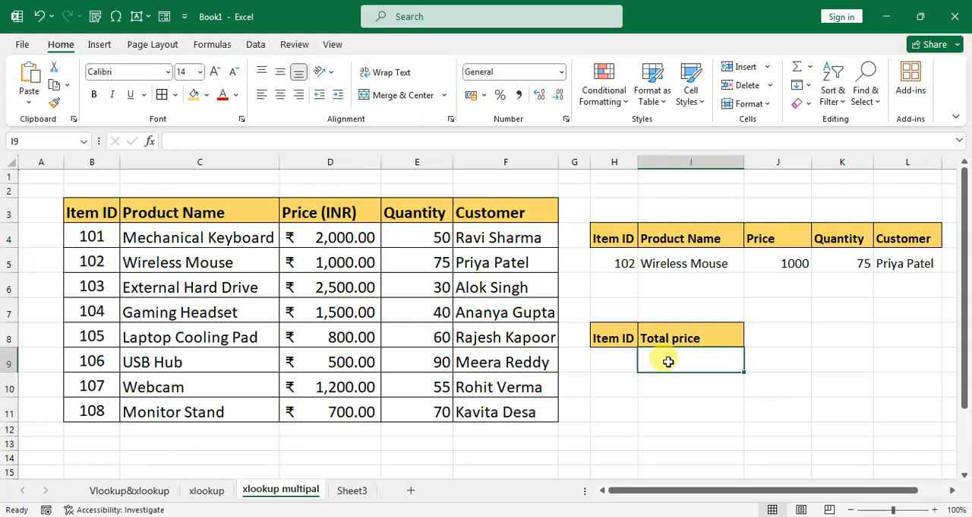
{"action": "left_click", "coordinate": [618, 363]}
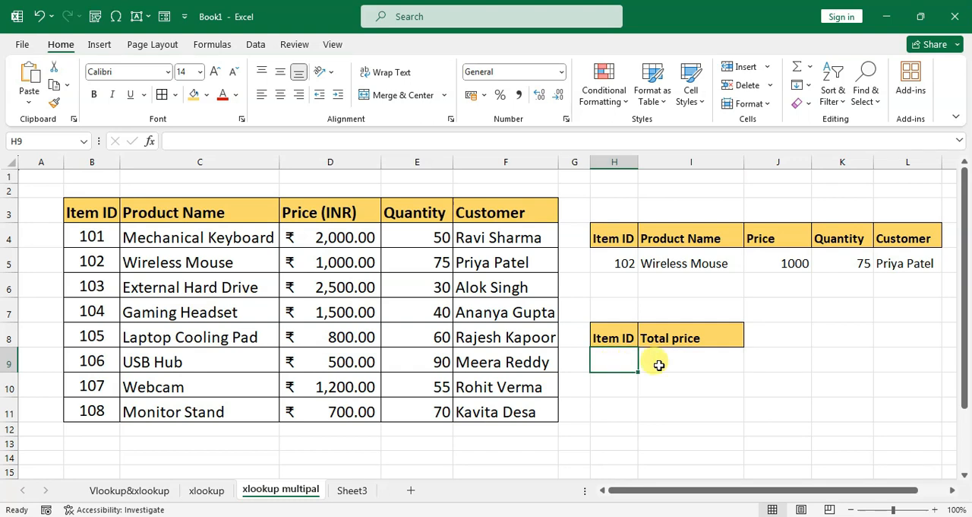
Start an XLOOKUP formula in cell I9 under Total price, with H9 as the lookup value.
{"action": "left_click", "coordinate": [659, 366]}
{"action": "type", "text": "="}
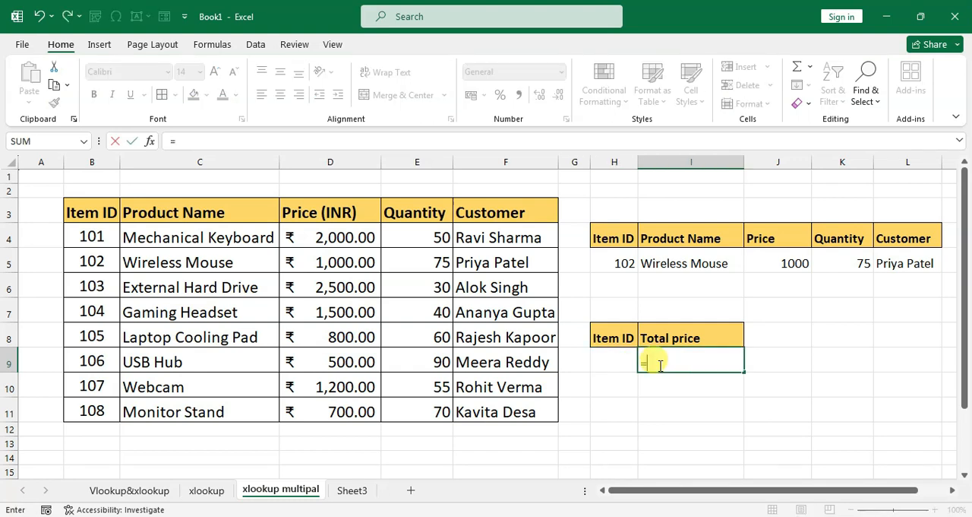
{"action": "type", "text": "xl"}
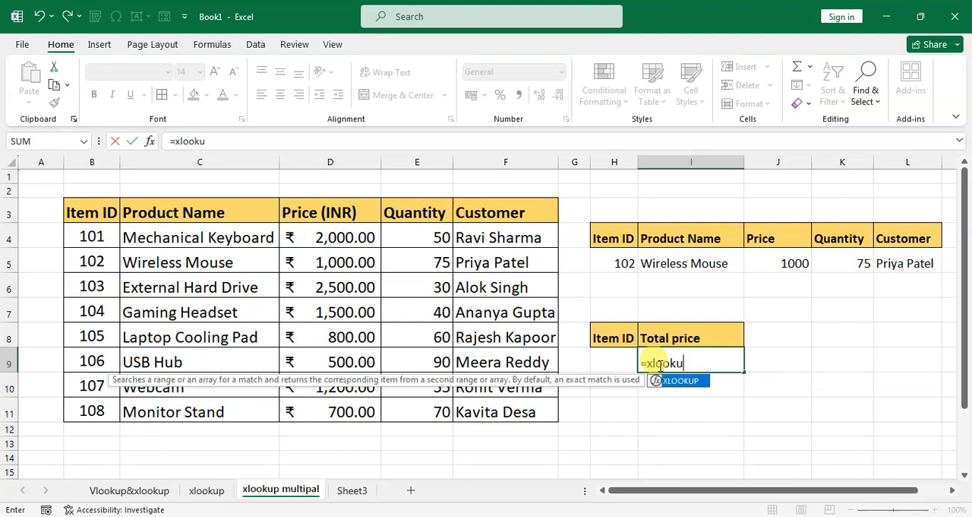
{"action": "type", "text": "ookup("}
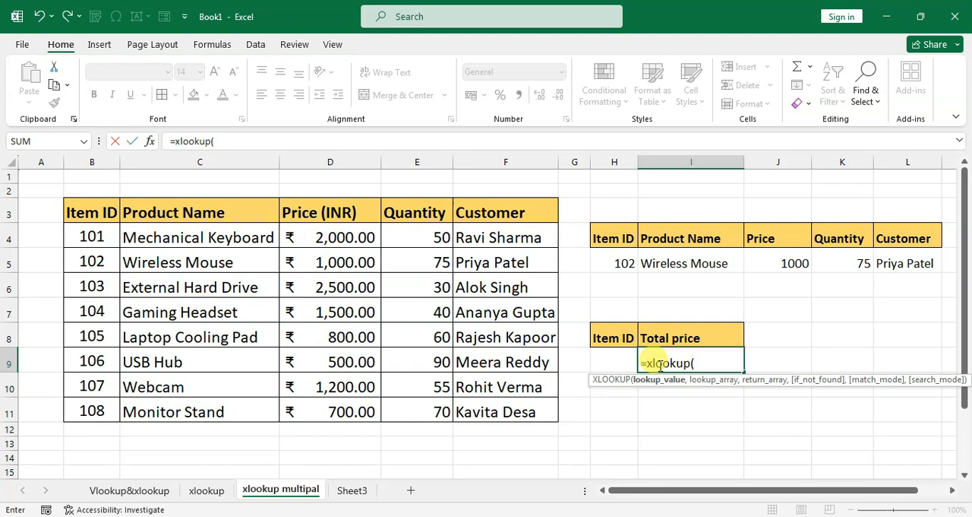
{"action": "left_click", "coordinate": [617, 361]}
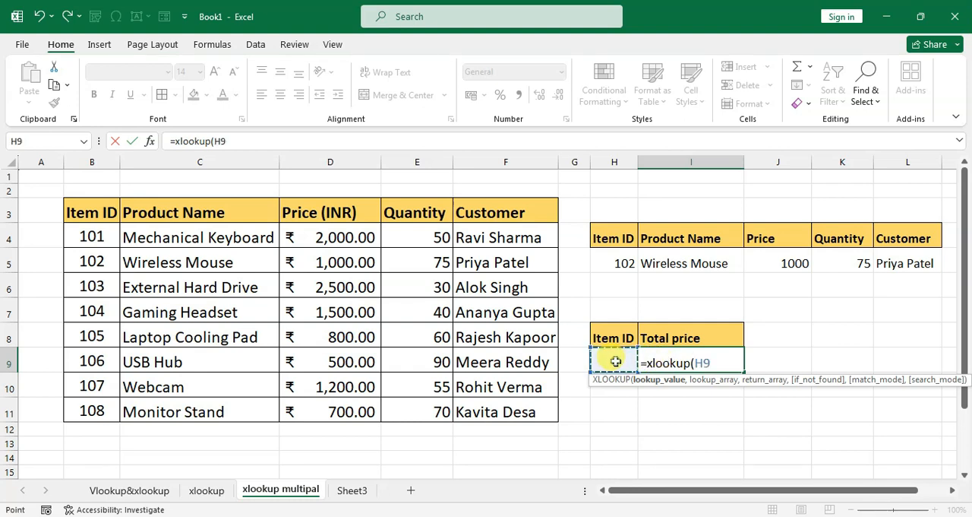
{"action": "type", "text": ","}
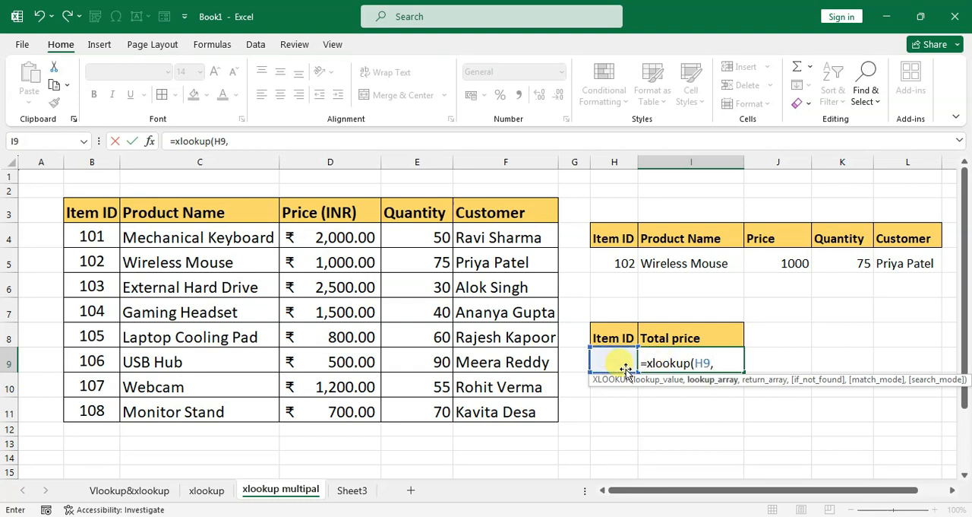
Complete the XLOOKUP formula in I9 with lookup array B3:B11 and return array D3:D11*E3:E11.
{"action": "left_click_drag", "start_coordinate": [84, 209], "coordinate": [90, 395]}
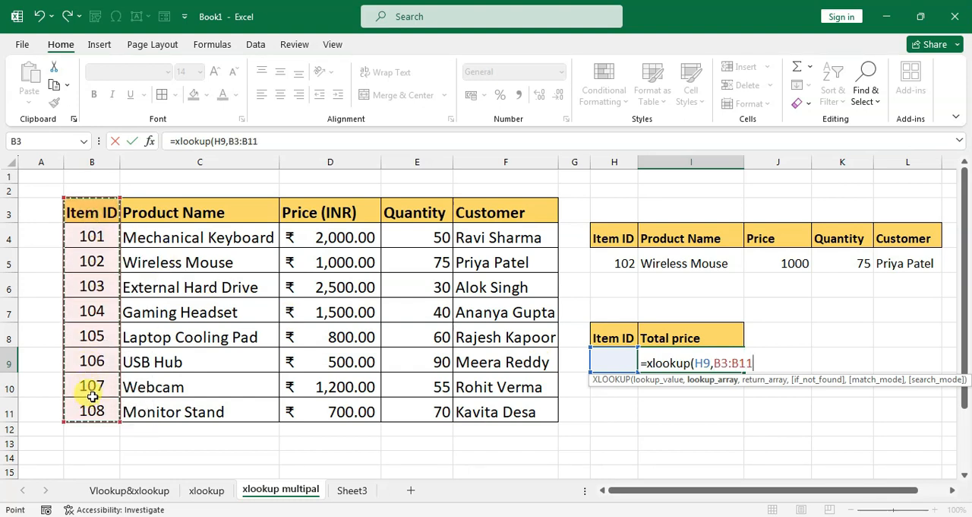
{"action": "type", "text": ","}
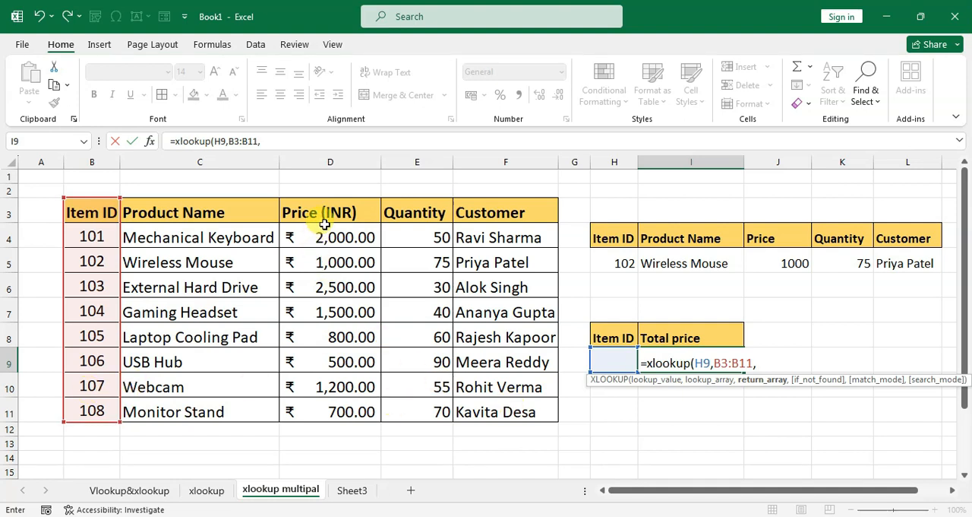
{"action": "left_click_drag", "start_coordinate": [327, 216], "coordinate": [352, 410]}
{"action": "type", "text": "*"}
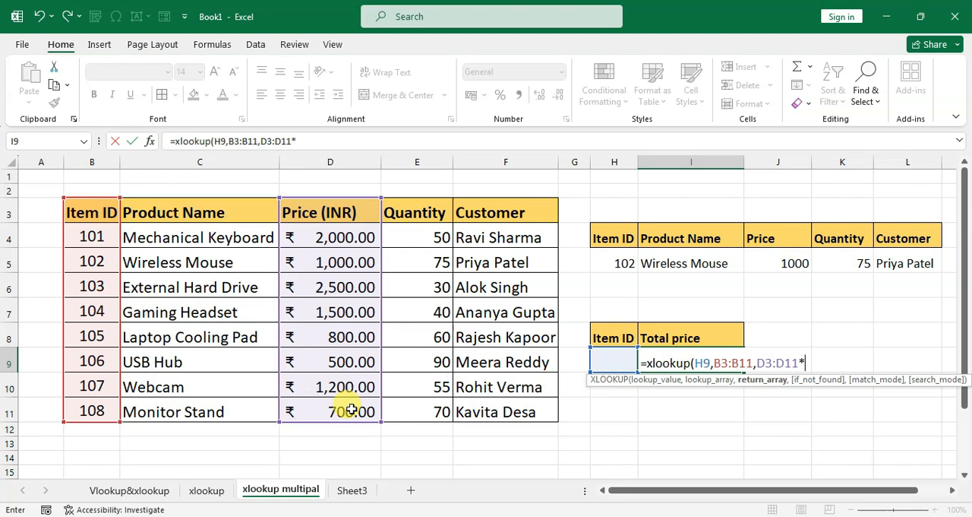
{"action": "left_click_drag", "start_coordinate": [410, 212], "coordinate": [436, 406]}
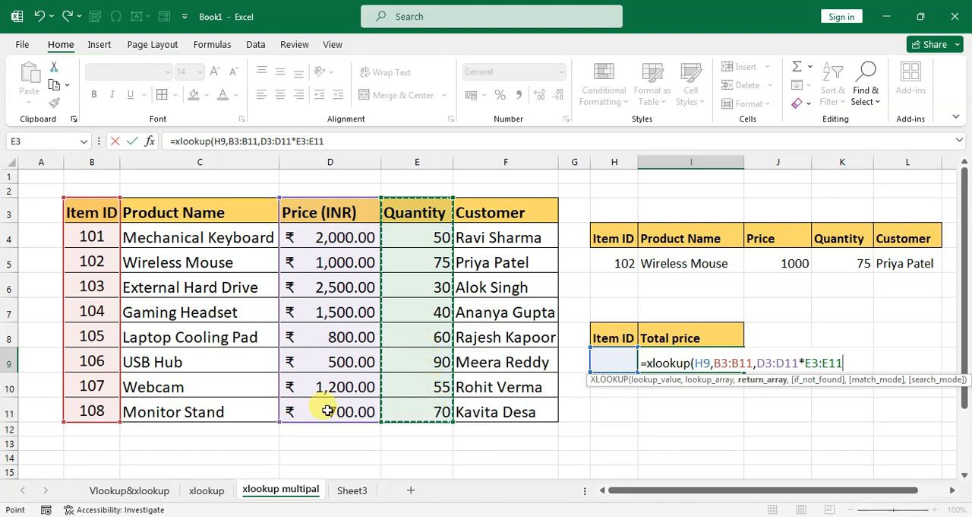
{"action": "type", "text": ")"}
{"action": "key", "text": "Return"}
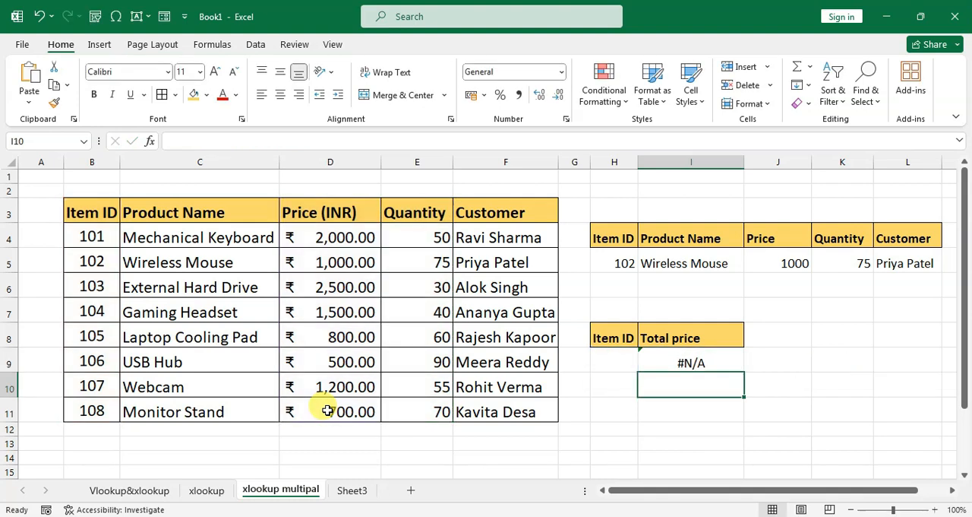
Set the lookup item ID in H9 to 105 and check the total price against that item's price and quantity.
{"action": "left_click", "coordinate": [616, 363]}
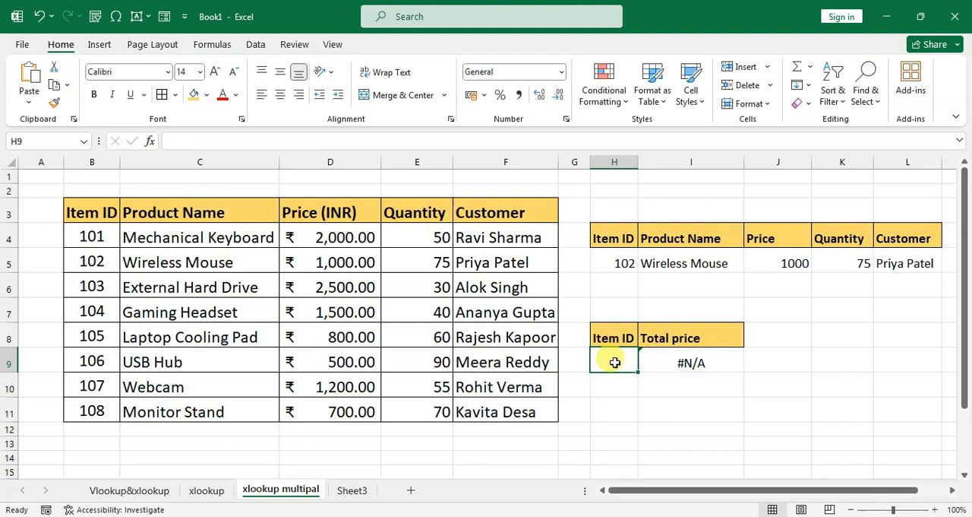
{"action": "type", "text": "105"}
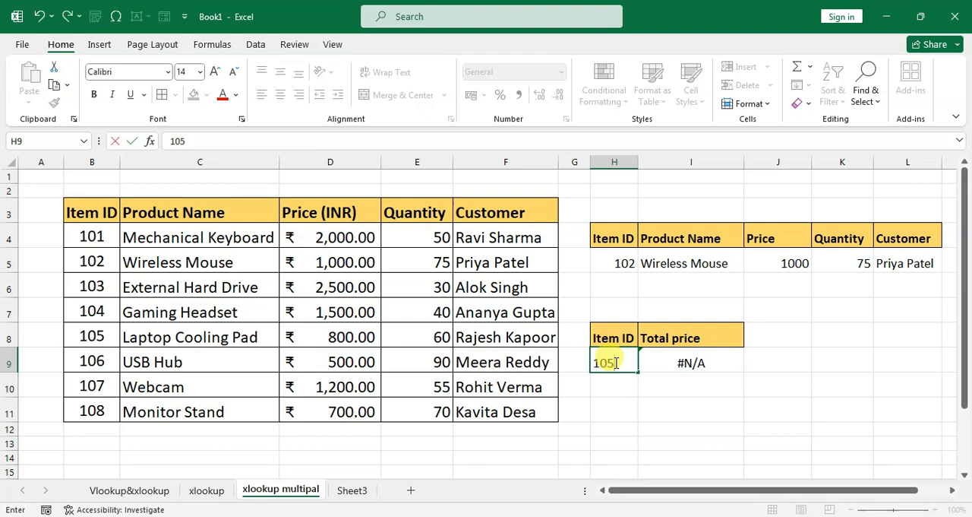
{"action": "key", "text": "Return"}
{"action": "left_click", "coordinate": [716, 362]}
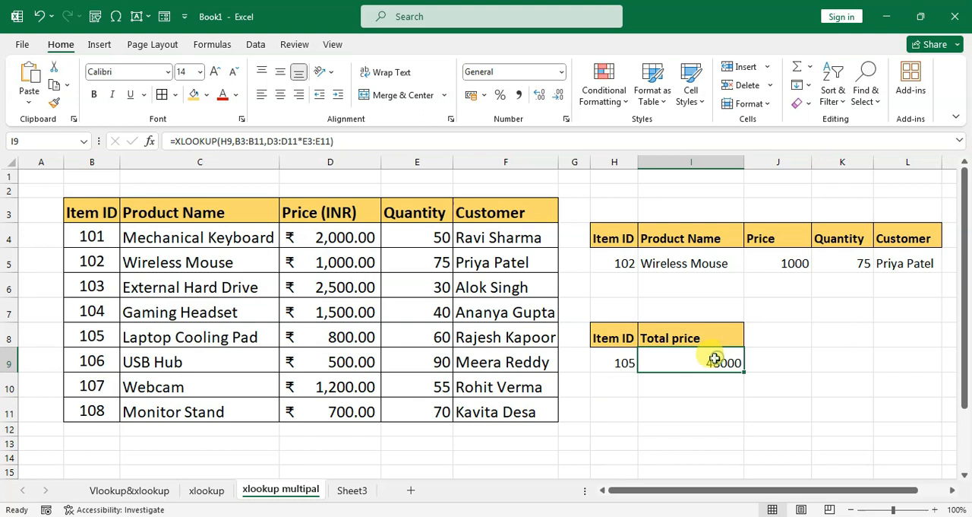
{"action": "left_click", "coordinate": [348, 340]}
{"action": "left_click", "coordinate": [419, 337]}
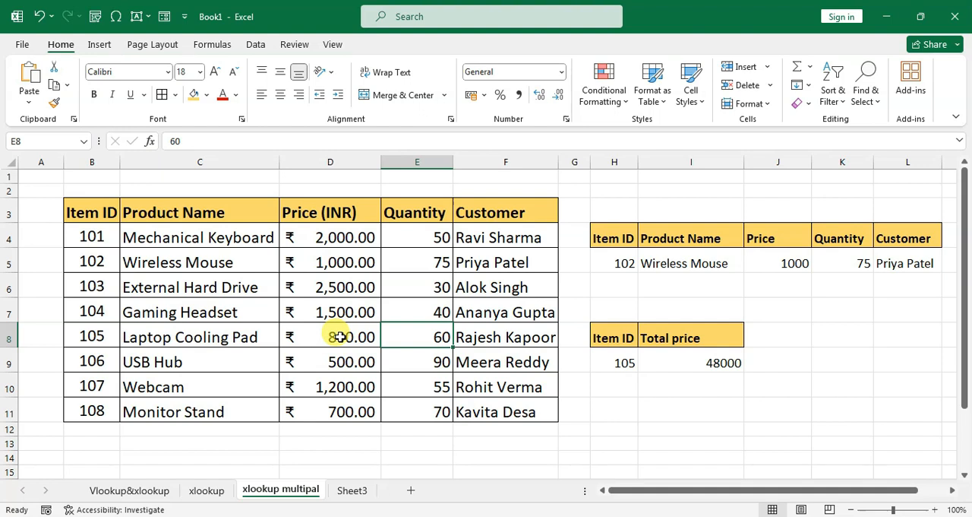
On Sheet3, copy the Product ID and Price headers from the product table to H3:I3.
{"action": "left_click", "coordinate": [353, 492]}
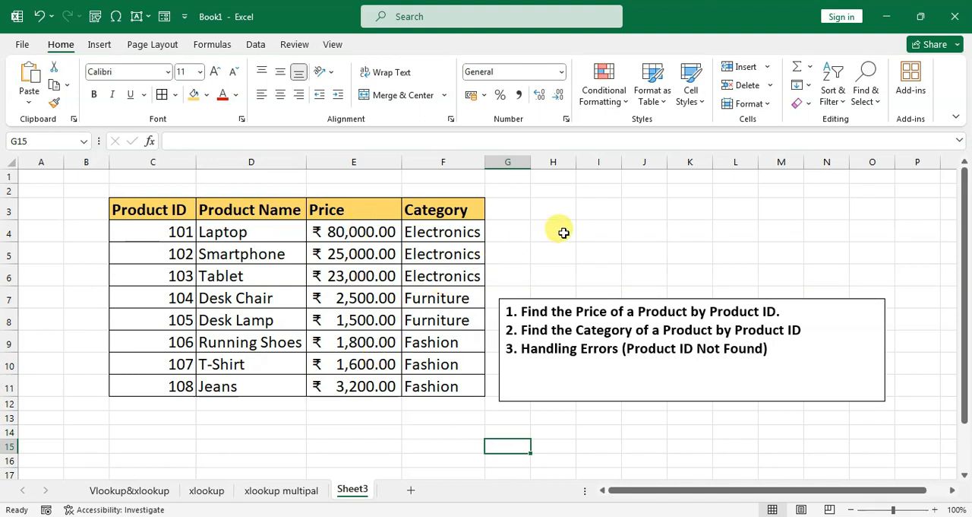
{"action": "left_click", "coordinate": [159, 210]}
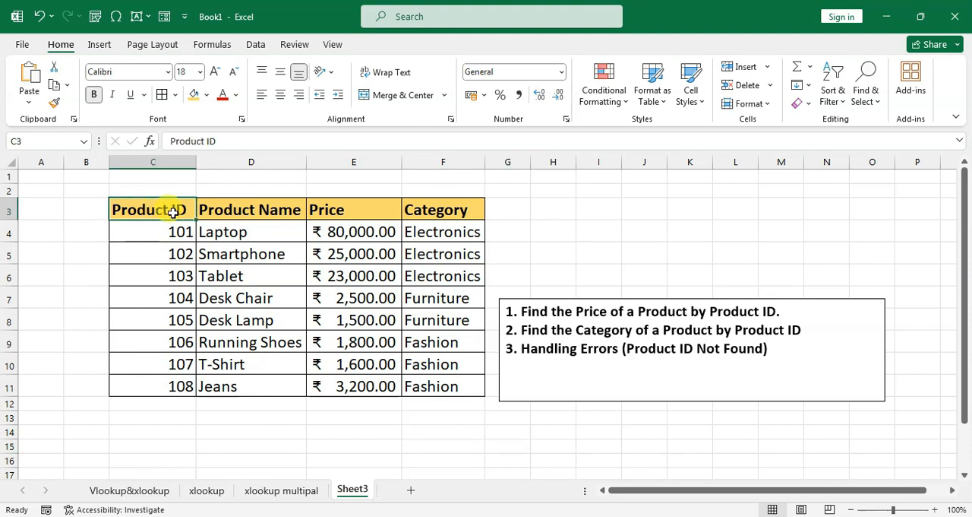
{"action": "left_click", "coordinate": [352, 209], "text": "ctrl"}
{"action": "key", "text": "ctrl+c"}
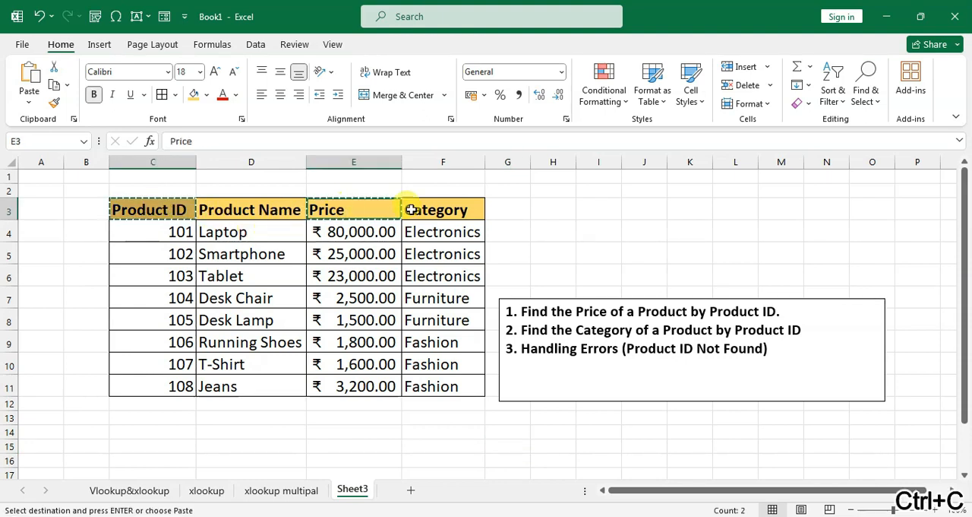
{"action": "left_click", "coordinate": [557, 212]}
{"action": "key", "text": "ctrl+v"}
Widen columns H and I to fit the copied headers and clear the copy selection.
{"action": "left_click_drag", "start_coordinate": [575, 161], "coordinate": [686, 162]}
{"action": "left_click_drag", "start_coordinate": [609, 163], "coordinate": [636, 163]}
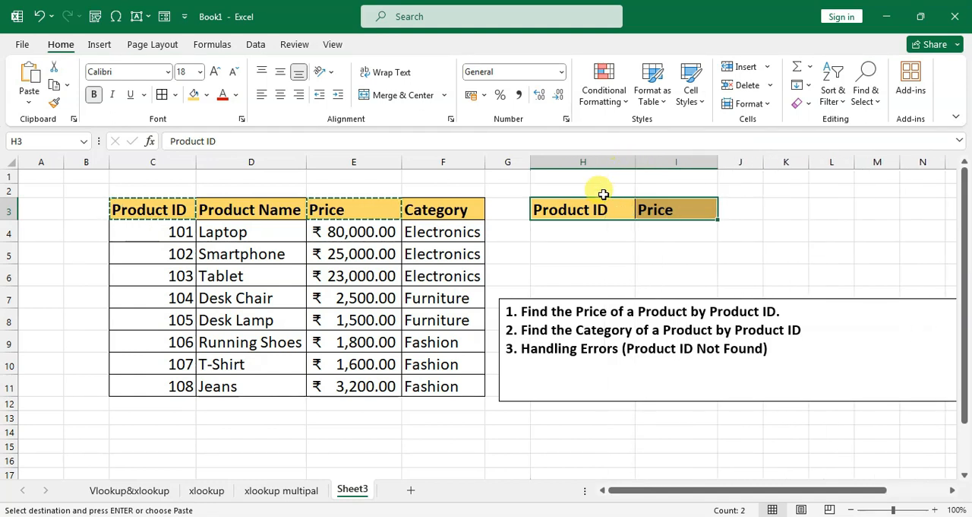
{"action": "left_click", "coordinate": [584, 230]}
{"action": "key", "text": "Escape"}
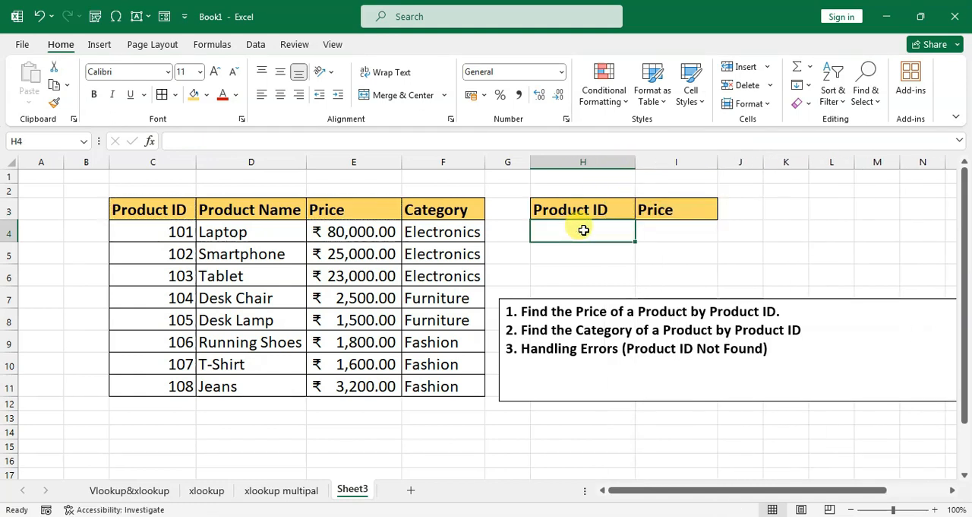
Enter an XLOOKUP formula in I4 with lookup value H4, lookup array C3:C11 and return array E3:E11.
{"action": "left_click", "coordinate": [652, 230]}
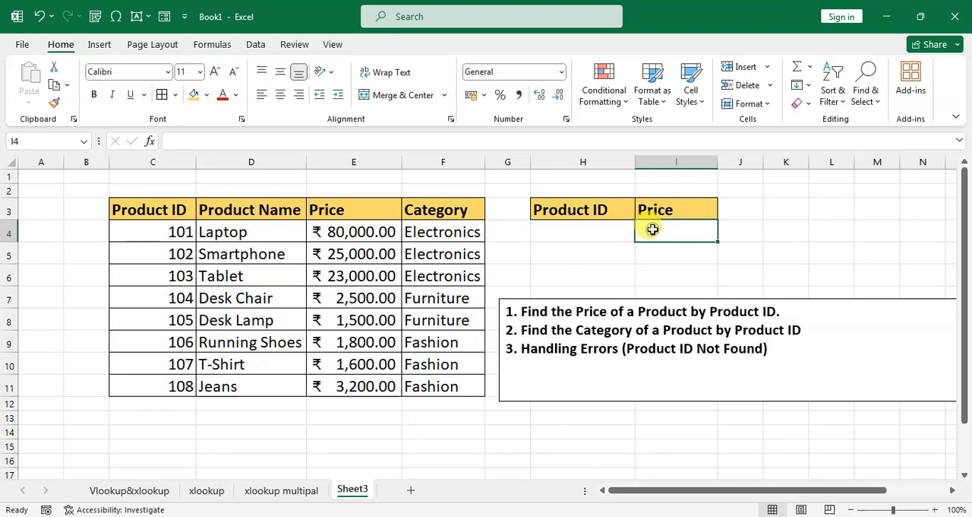
{"action": "type", "text": "="}
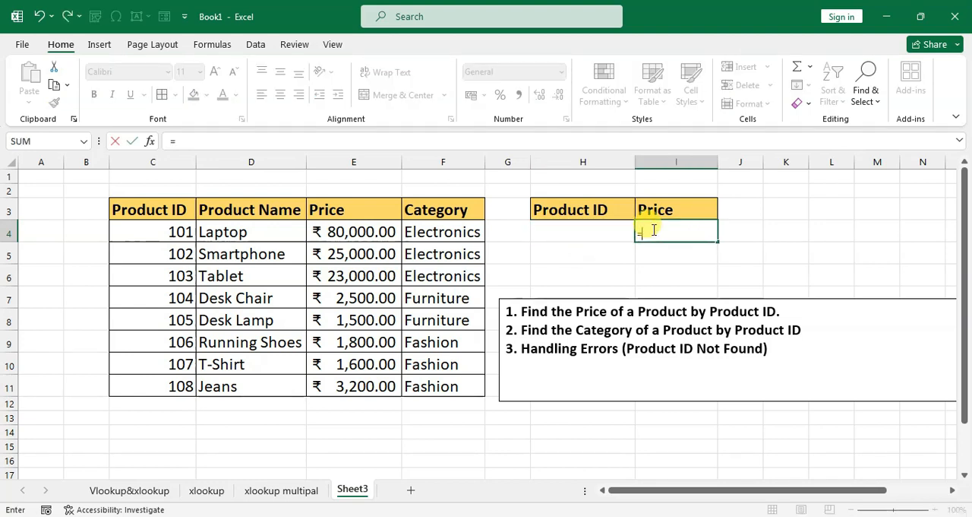
{"action": "type", "text": "xlookup"}
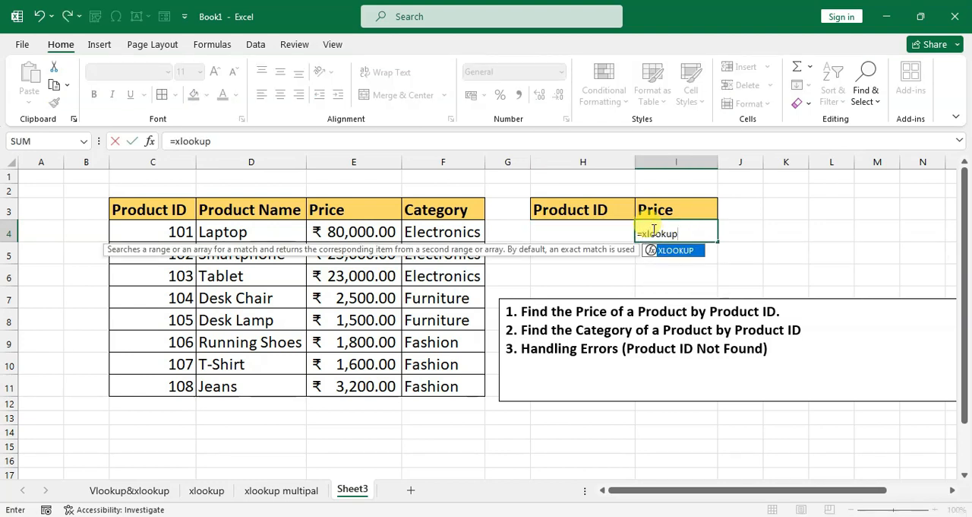
{"action": "type", "text": "("}
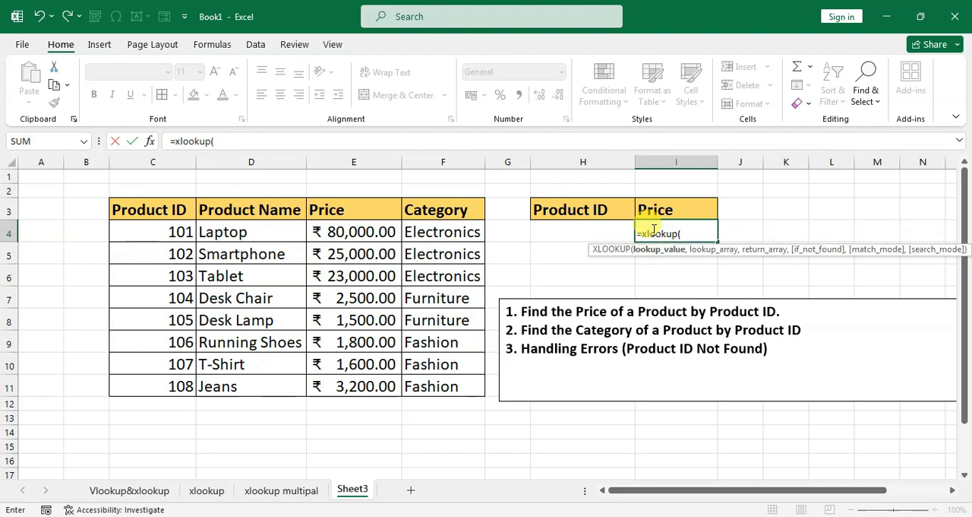
{"action": "left_click", "coordinate": [571, 234]}
{"action": "type", "text": ","}
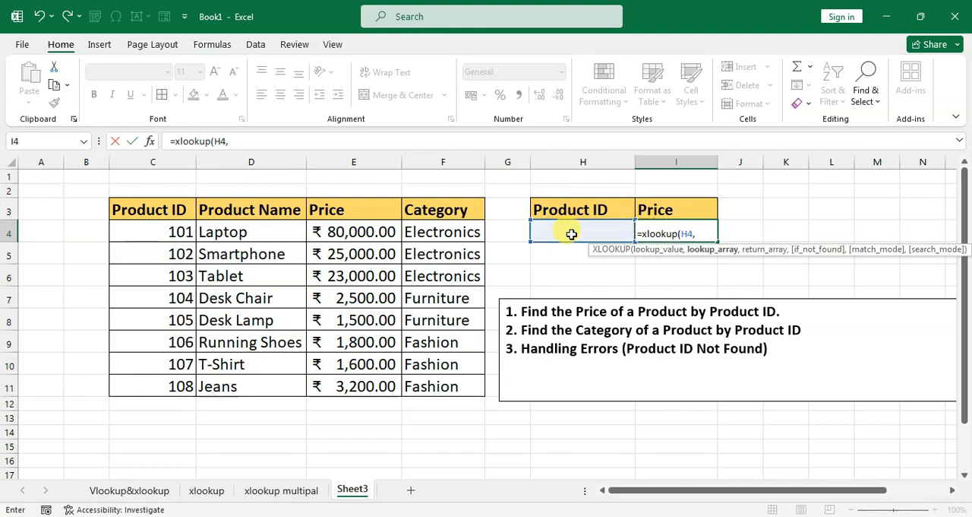
{"action": "left_click_drag", "start_coordinate": [149, 210], "coordinate": [157, 379]}
{"action": "type", "text": ","}
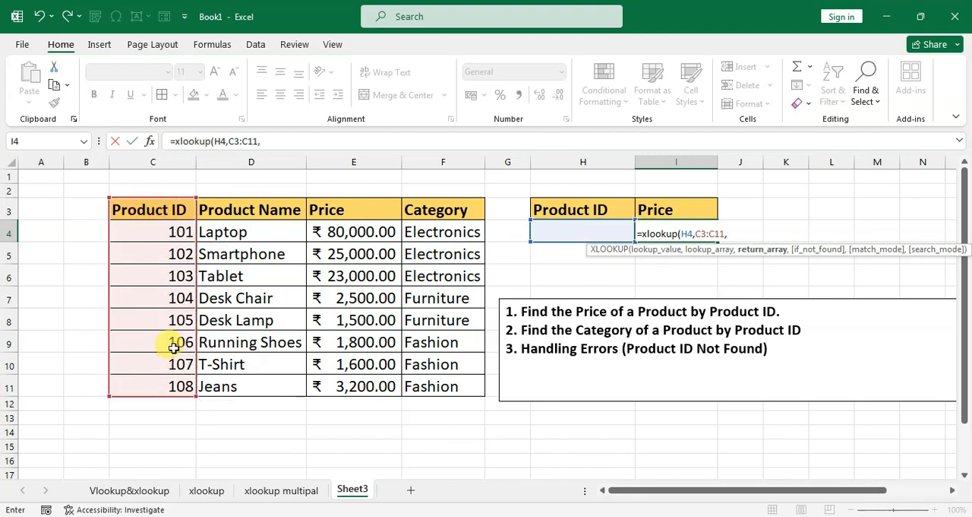
{"action": "left_click_drag", "start_coordinate": [369, 215], "coordinate": [378, 384]}
{"action": "type", "text": ")"}
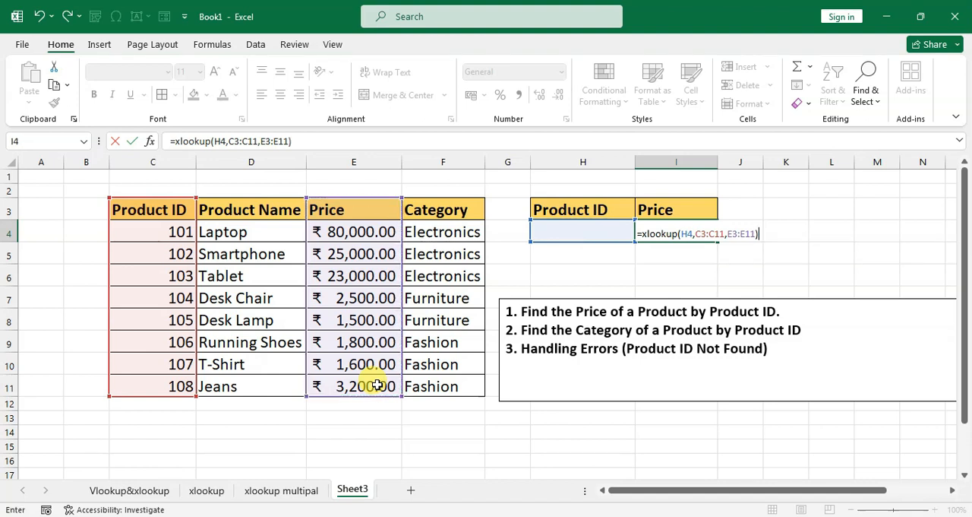
{"action": "key", "text": "Return"}
Enter 101 as the lookup product ID in H4.
{"action": "left_click", "coordinate": [571, 229]}
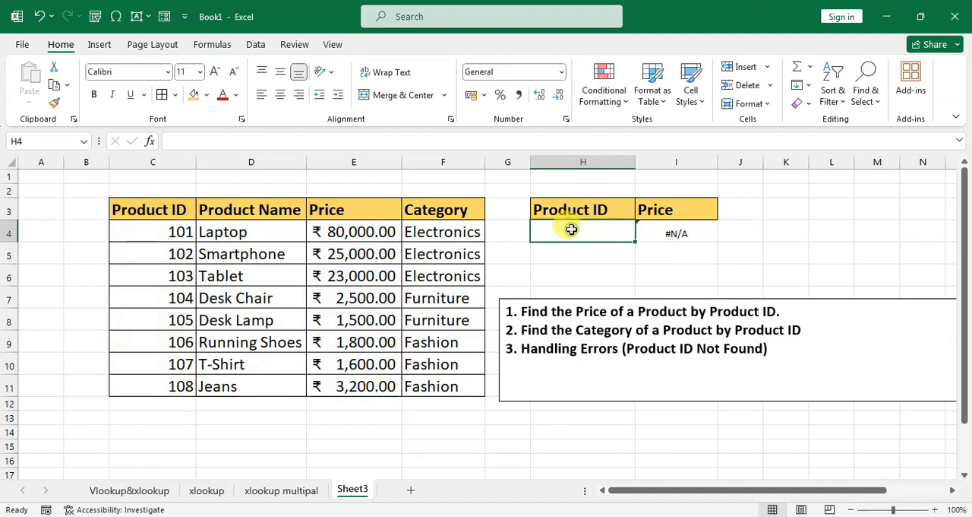
{"action": "type", "text": "101"}
{"action": "key", "text": "Return"}
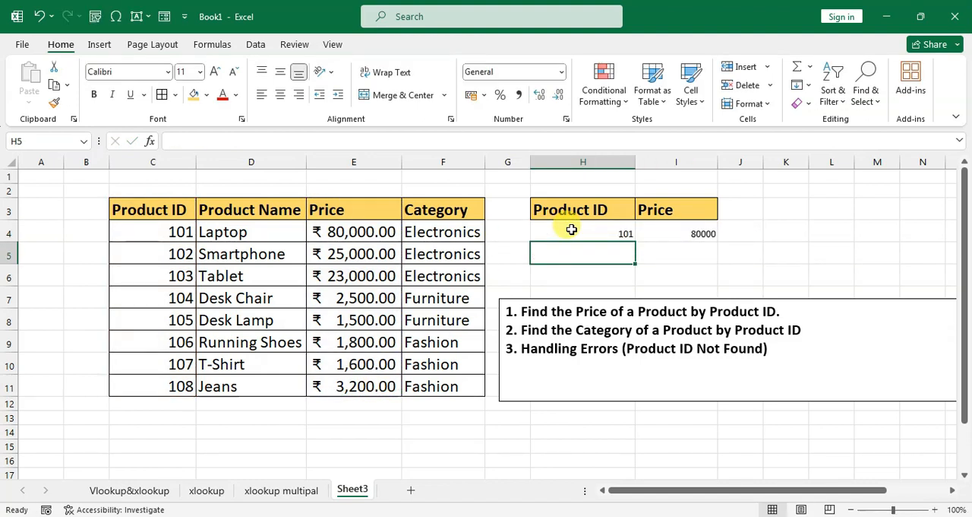
Increase the font size of the lookup cells H4:I4 to 16.
{"action": "left_click", "coordinate": [676, 234]}
{"action": "left_click_drag", "start_coordinate": [618, 230], "coordinate": [676, 233]}
{"action": "left_click", "coordinate": [216, 72]}
{"action": "left_click", "coordinate": [216, 71]}
{"action": "left_click", "coordinate": [215, 72]}
Review the practice task list together with the Category and Product ID columns it refers to.
{"action": "left_click", "coordinate": [581, 343]}
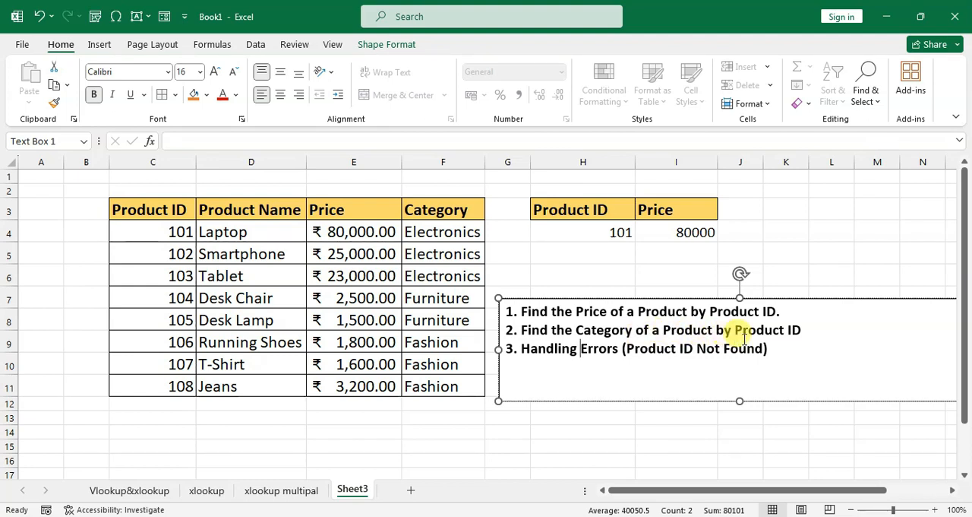
{"action": "left_click_drag", "start_coordinate": [442, 230], "coordinate": [446, 382]}
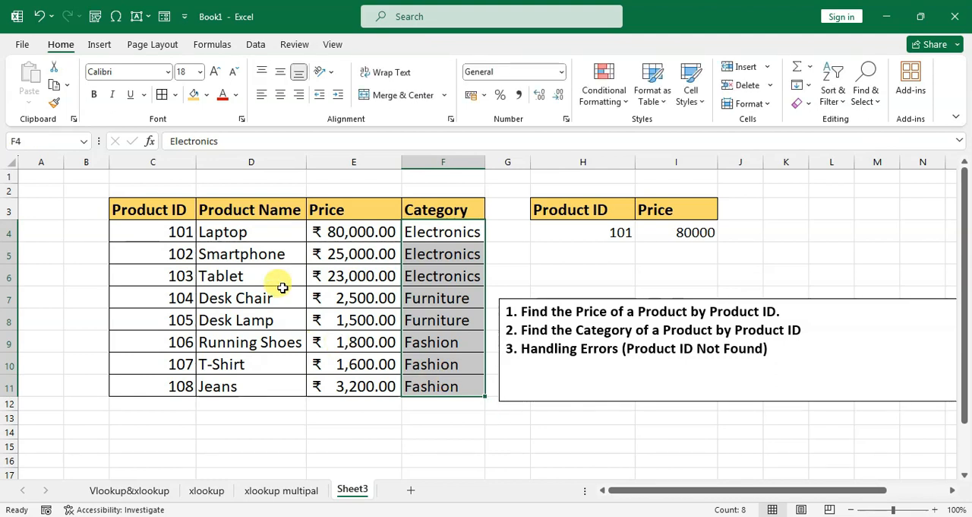
{"action": "left_click_drag", "start_coordinate": [178, 228], "coordinate": [182, 362]}
{"action": "left_click", "coordinate": [609, 231]}
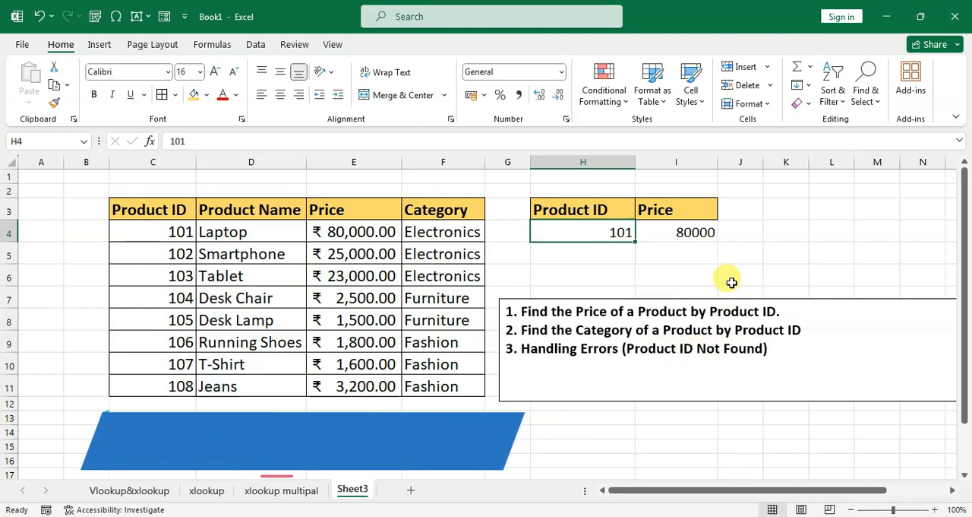
Add the if_not_found text "Product ID Not Found" to the XLOOKUP formula in I4.
{"action": "double_click", "coordinate": [688, 231]}
{"action": "left_click_drag", "start_coordinate": [689, 231], "coordinate": [813, 233]}
{"action": "left_click", "coordinate": [822, 231]}
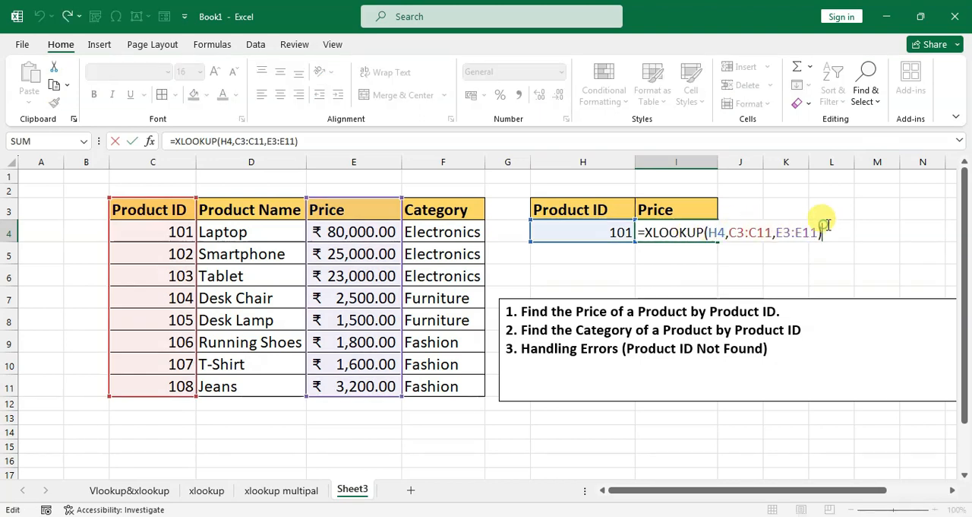
{"action": "key", "text": "BackSpace"}
{"action": "type", "text": ","}
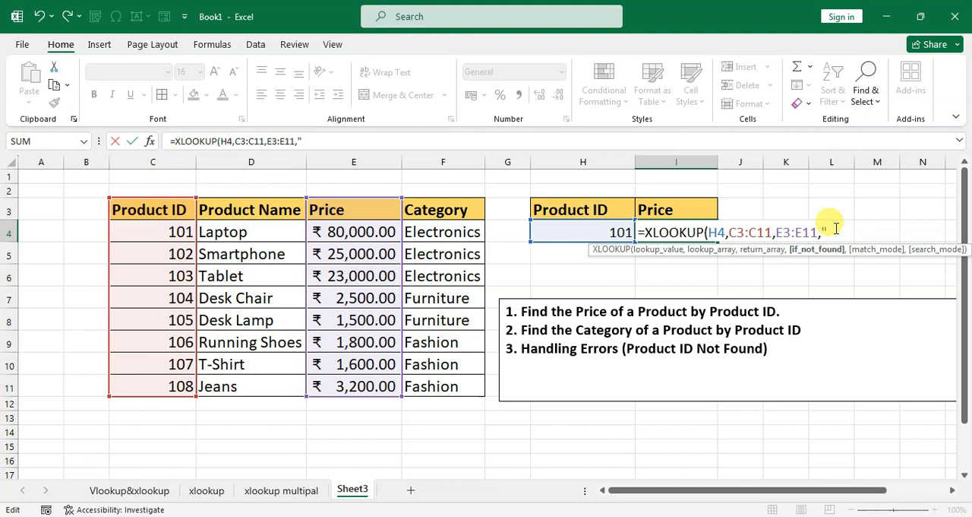
{"action": "type", "text": "roduct ID Not Found"}
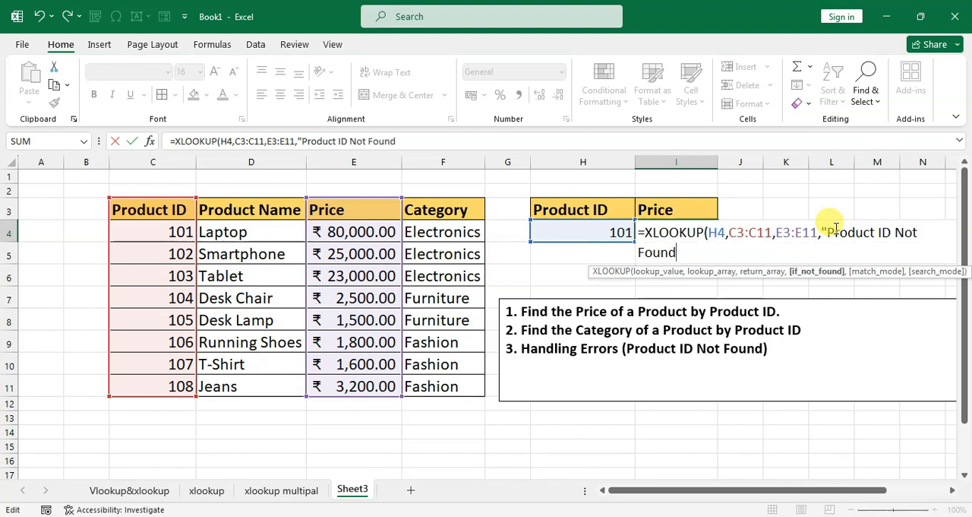
{"action": "type", "text": "\")"}
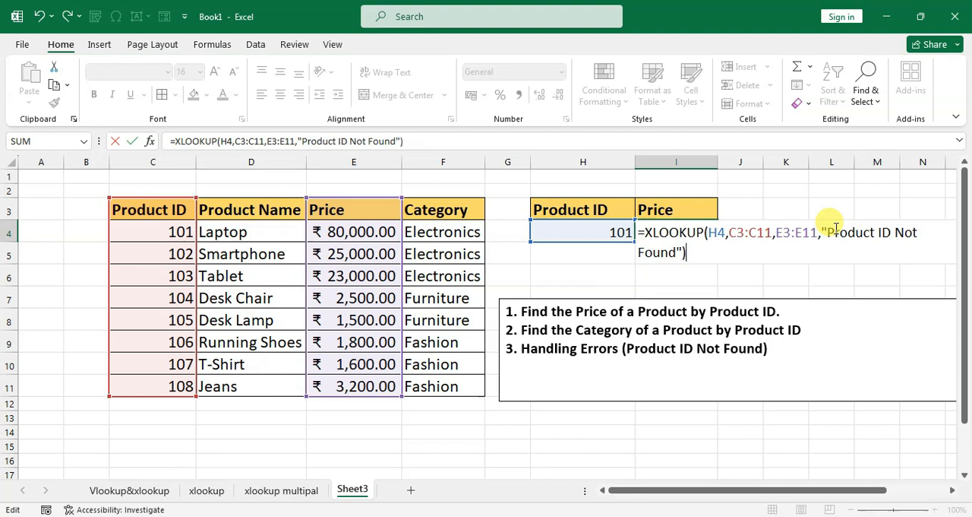
{"action": "key", "text": "Return"}
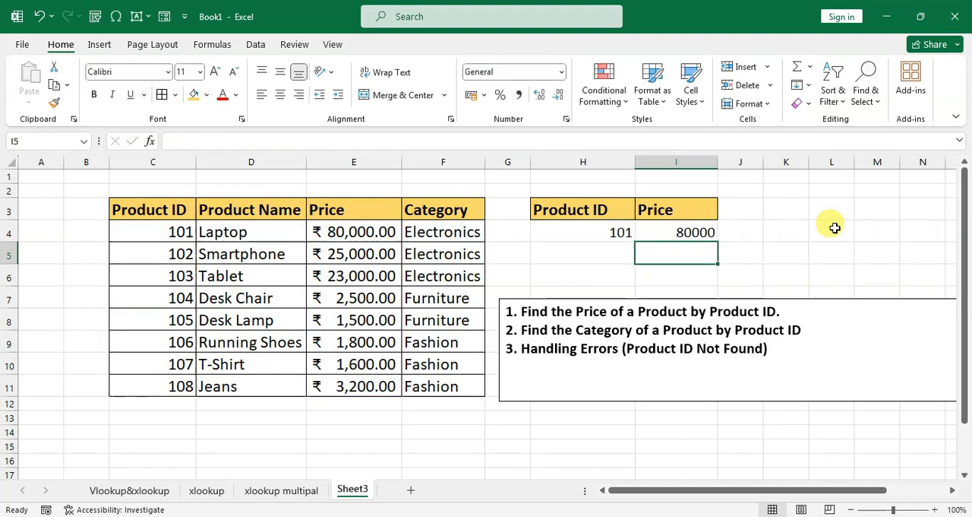
Change the lookup product ID in H4 to 120 to test the not-found handling.
{"action": "left_click", "coordinate": [604, 236]}
{"action": "type", "text": "120"}
{"action": "key", "text": "Return"}
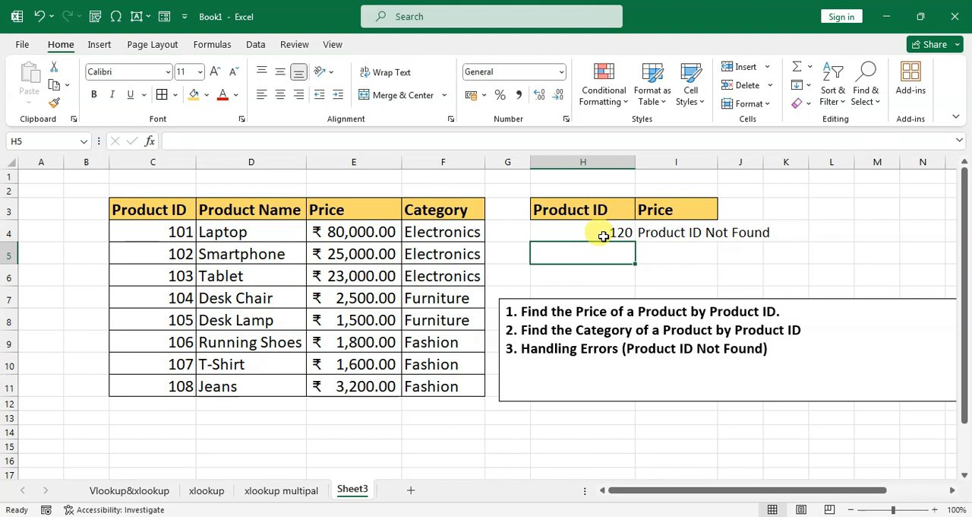